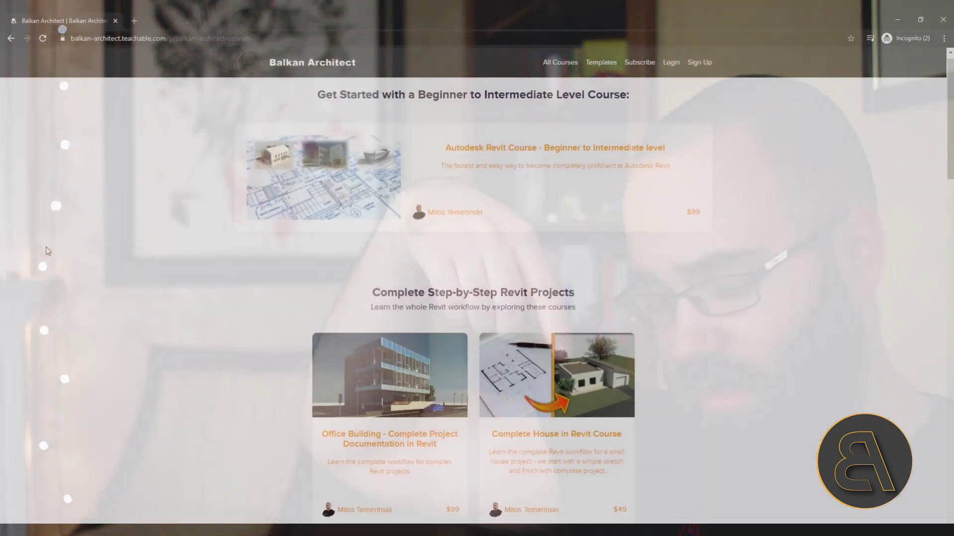
{"action": "scroll", "coordinate": [48, 251], "scroll_direction": "down", "scroll_amount": 9}
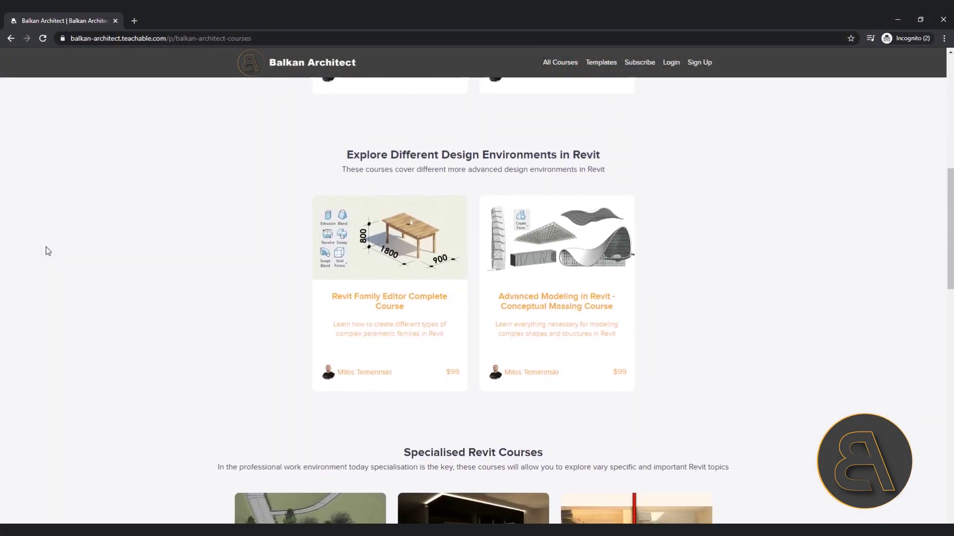
{"action": "scroll", "coordinate": [48, 251], "scroll_direction": "down", "scroll_amount": 10}
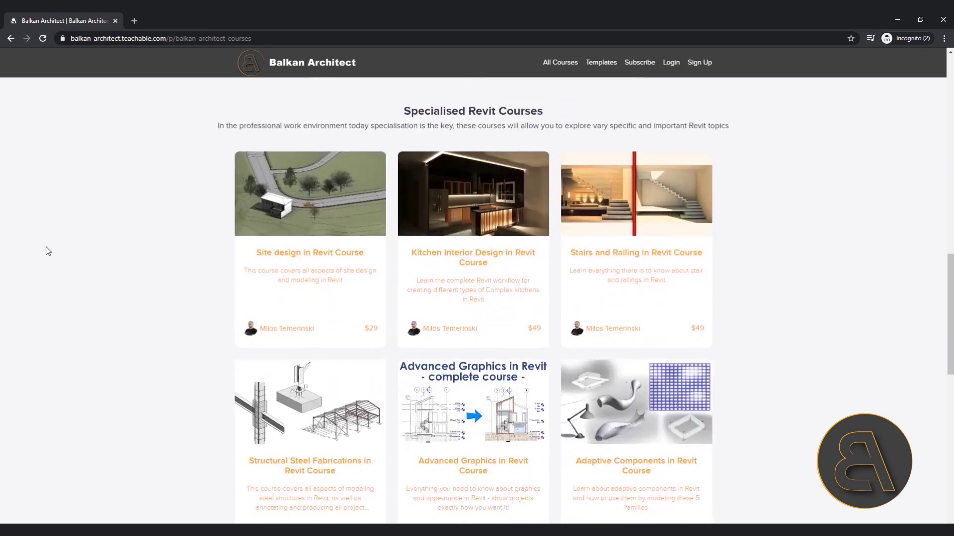
{"action": "scroll", "coordinate": [48, 250], "scroll_direction": "down", "scroll_amount": 4}
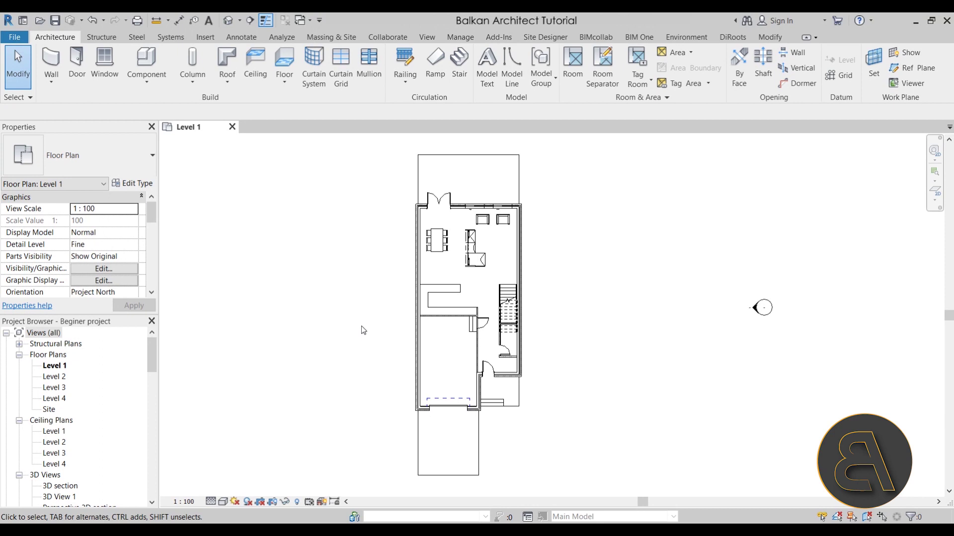
Step: Inspect the house in the default 3D view and return to the Level 1 floor plan
{"action": "middle_click_drag", "start_coordinate": [362, 330], "coordinate": [342, 338]}
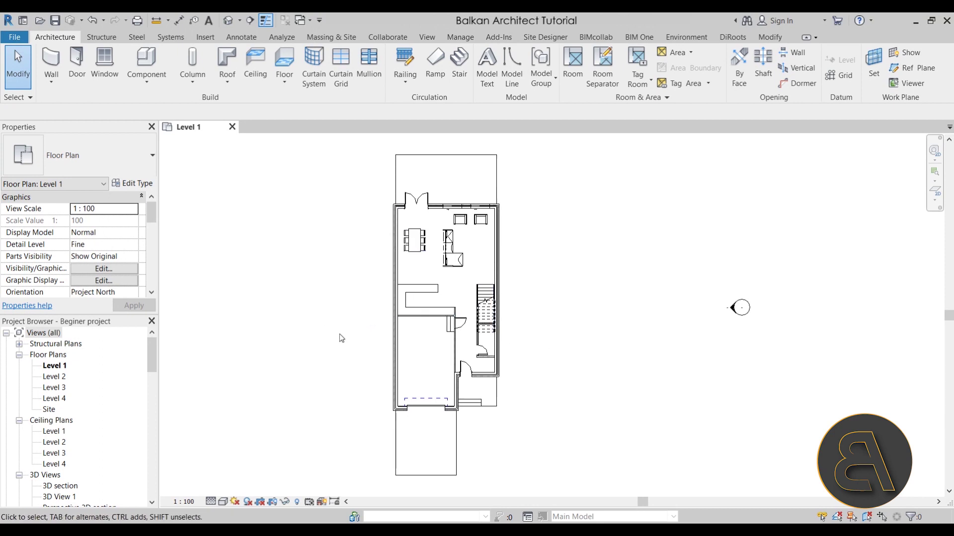
{"action": "left_click", "coordinate": [228, 19]}
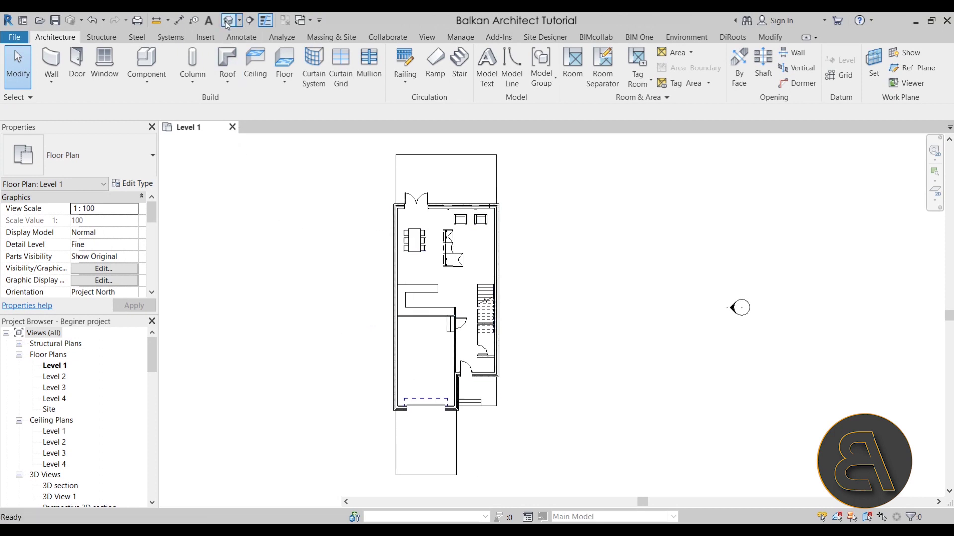
{"action": "middle_click_drag", "start_coordinate": [604, 411], "coordinate": [571, 436], "text": "shift"}
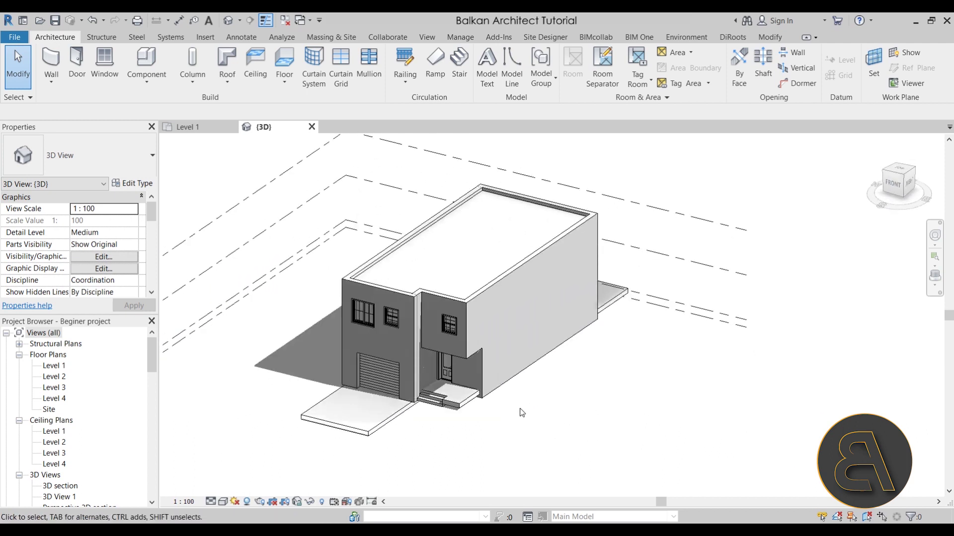
{"action": "left_click", "coordinate": [213, 130]}
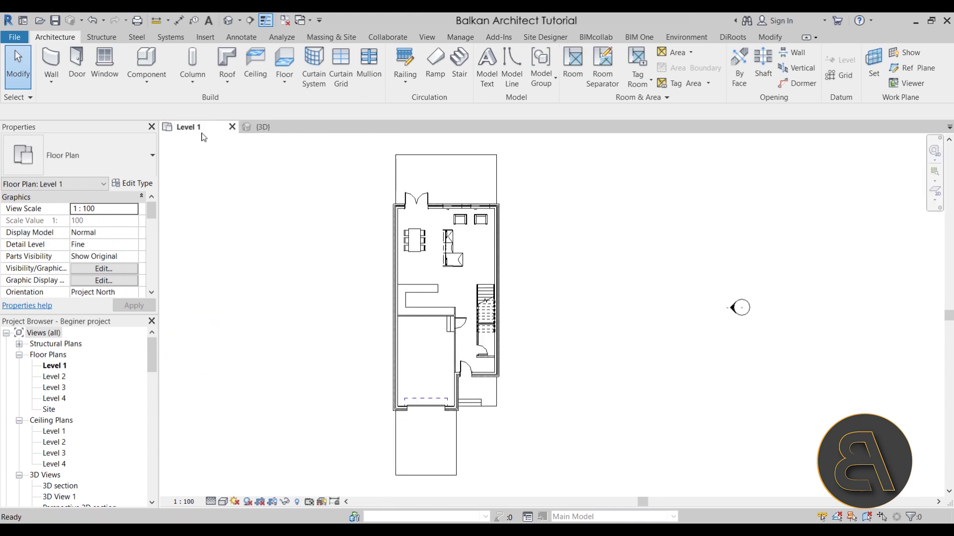
Step: Examine the brick exterior wall beside the dining area in the Level 1 plan
{"action": "middle_click_drag", "start_coordinate": [531, 313], "coordinate": [460, 313]}
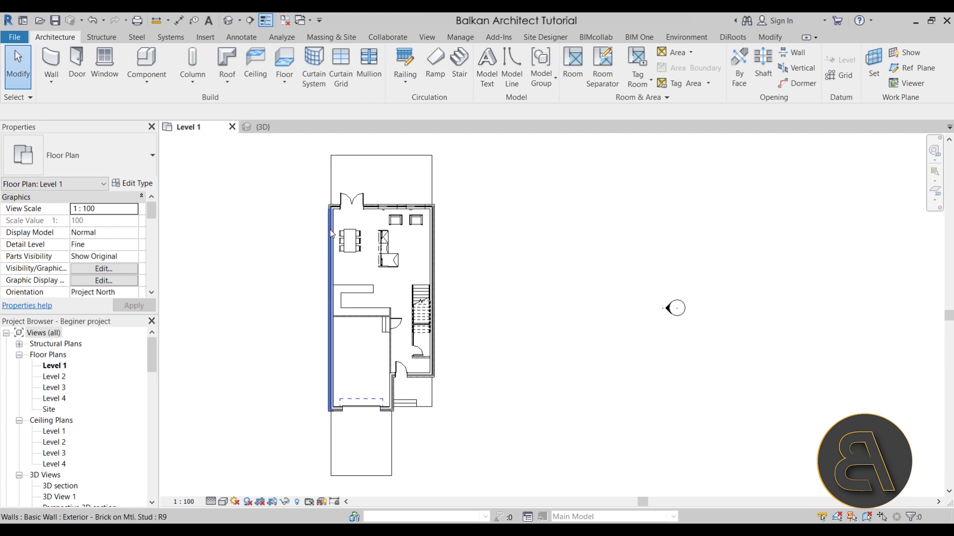
{"action": "scroll", "coordinate": [331, 218], "scroll_direction": "up", "scroll_amount": 8}
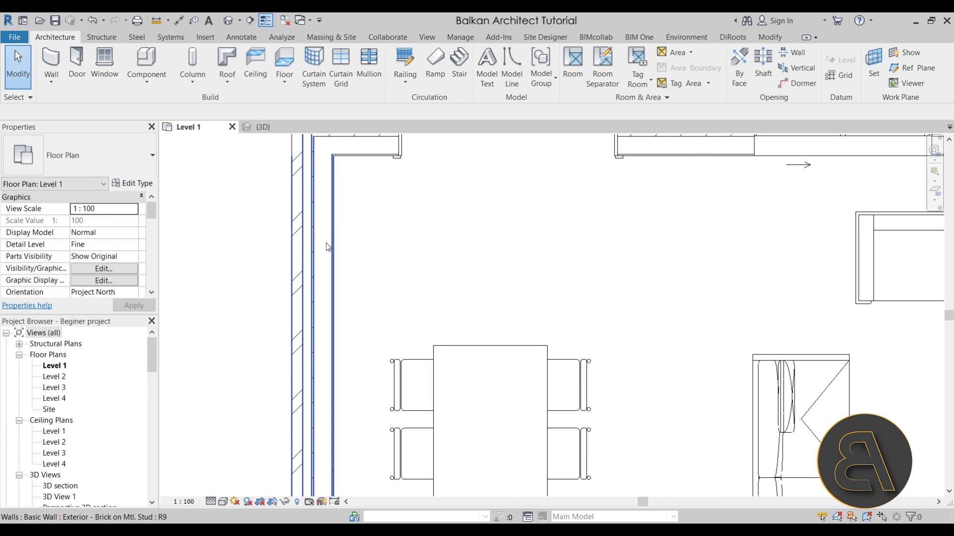
{"action": "scroll", "coordinate": [332, 268], "scroll_direction": "down", "scroll_amount": 3}
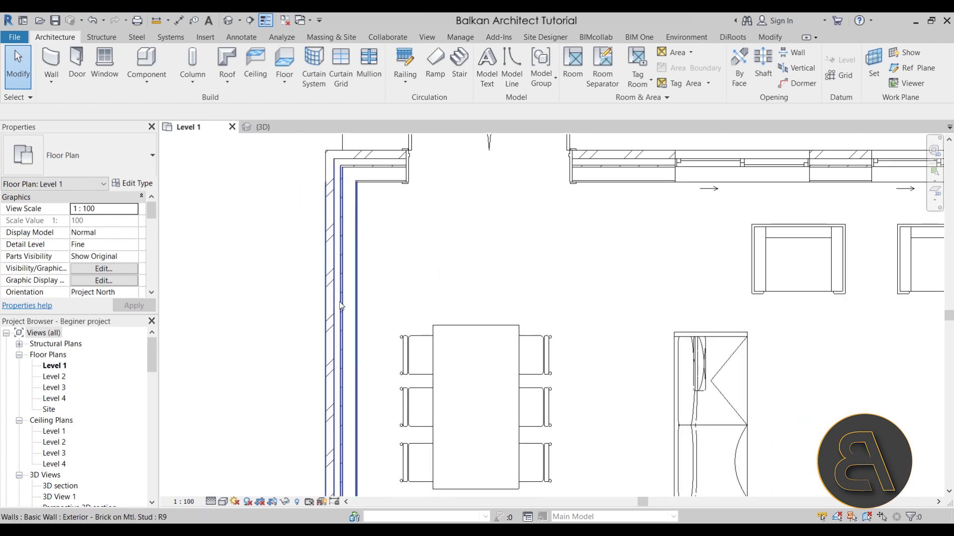
{"action": "scroll", "coordinate": [333, 269], "scroll_direction": "up", "scroll_amount": 5}
{"action": "left_click", "coordinate": [334, 268]}
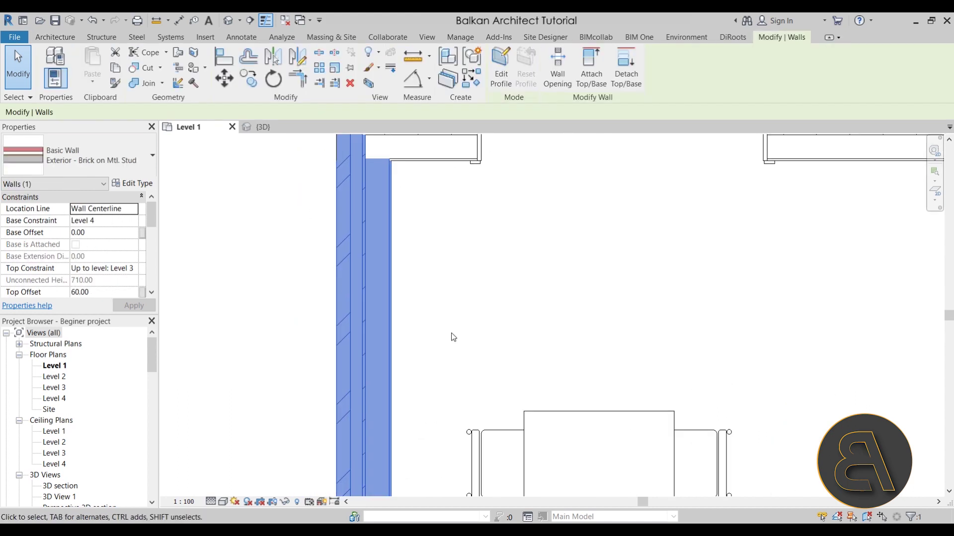
{"action": "left_click", "coordinate": [452, 337]}
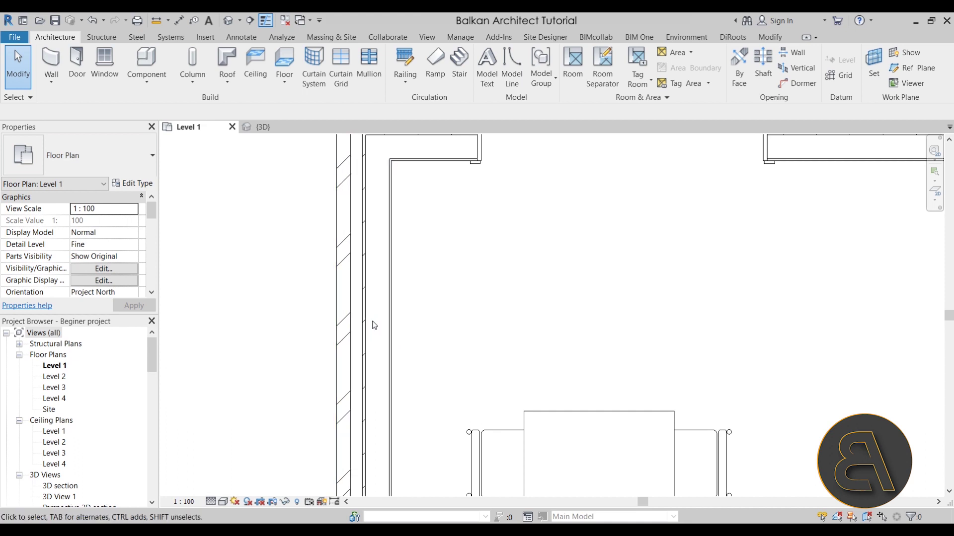
{"action": "scroll", "coordinate": [378, 316], "scroll_direction": "down", "scroll_amount": 3}
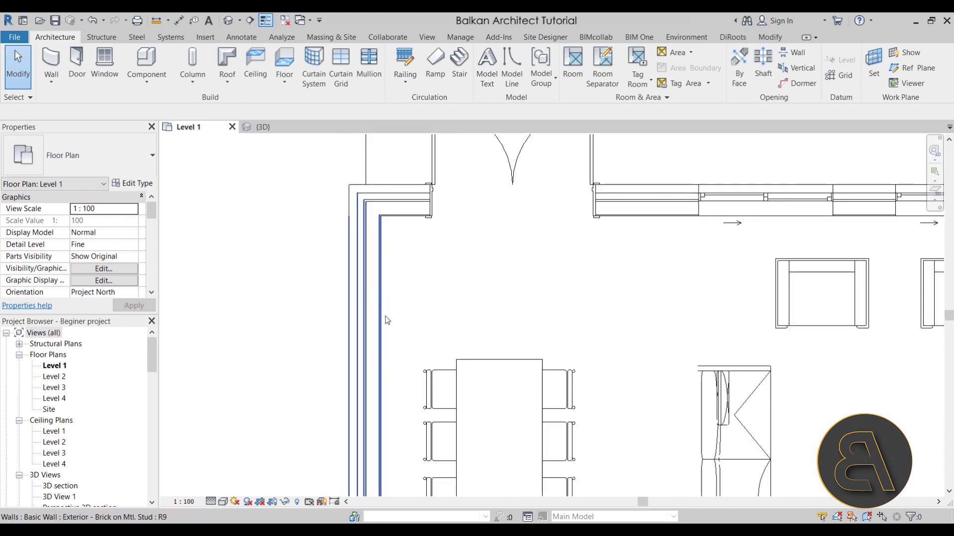
{"action": "middle_click_drag", "start_coordinate": [389, 316], "coordinate": [390, 303]}
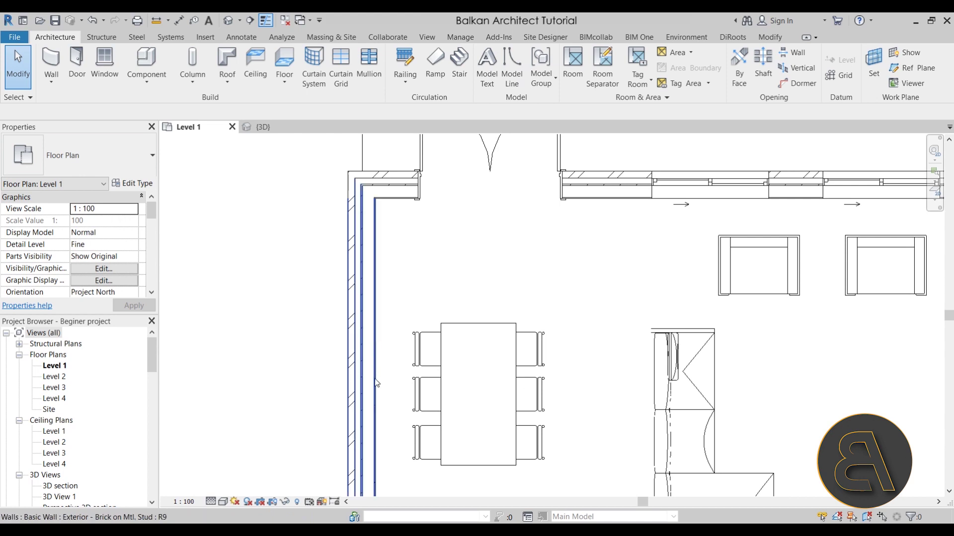
Step: Review the layer structure of the Exterior - Brick on Mtl. Stud wall type without changing it
{"action": "left_click", "coordinate": [377, 379]}
{"action": "middle_click_drag", "start_coordinate": [479, 252], "coordinate": [461, 236]}
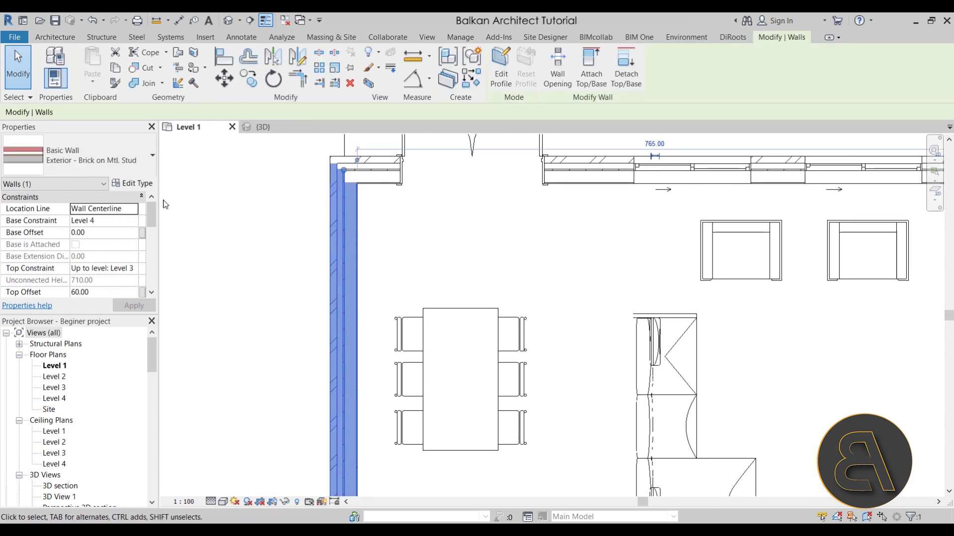
{"action": "left_click", "coordinate": [131, 183]}
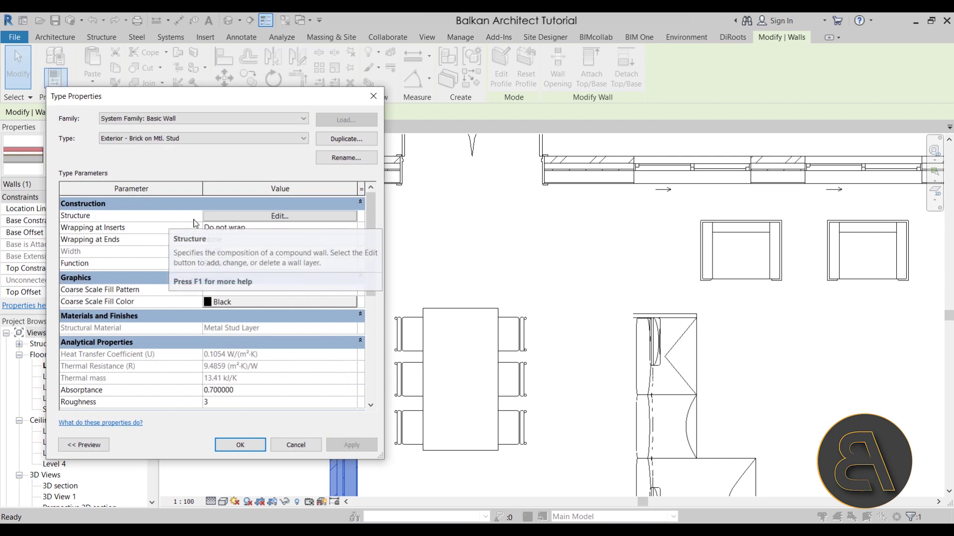
{"action": "left_click", "coordinate": [243, 217]}
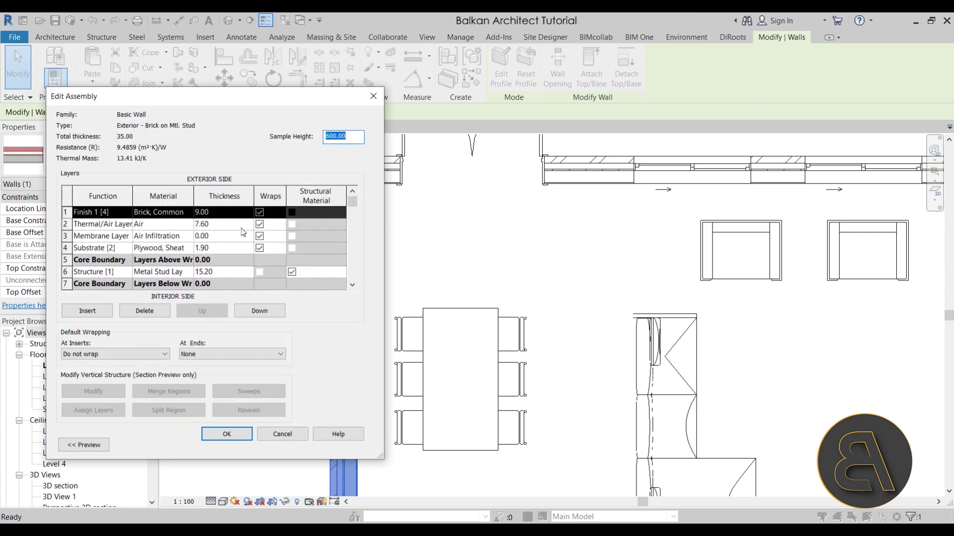
{"action": "scroll", "coordinate": [240, 228], "scroll_direction": "down", "scroll_amount": 2}
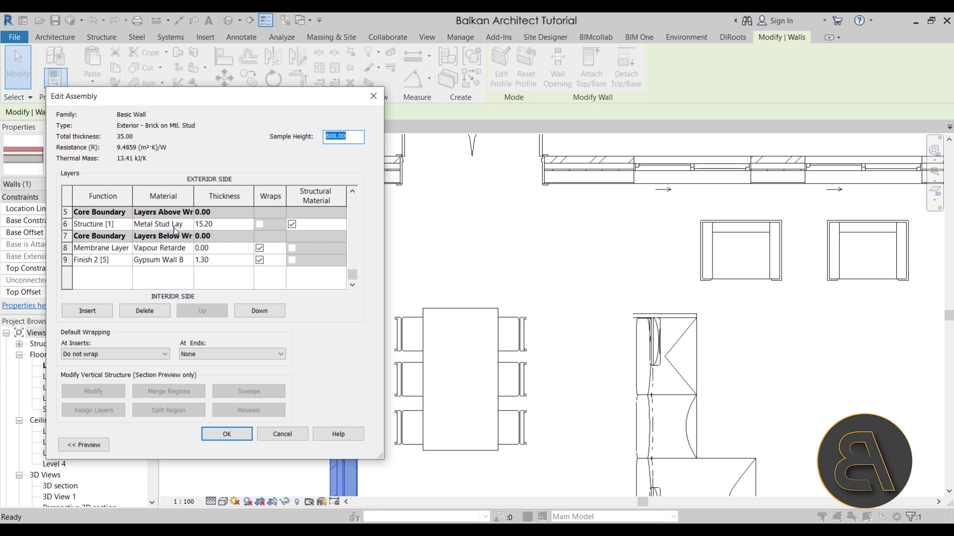
{"action": "scroll", "coordinate": [176, 233], "scroll_direction": "up", "scroll_amount": 1}
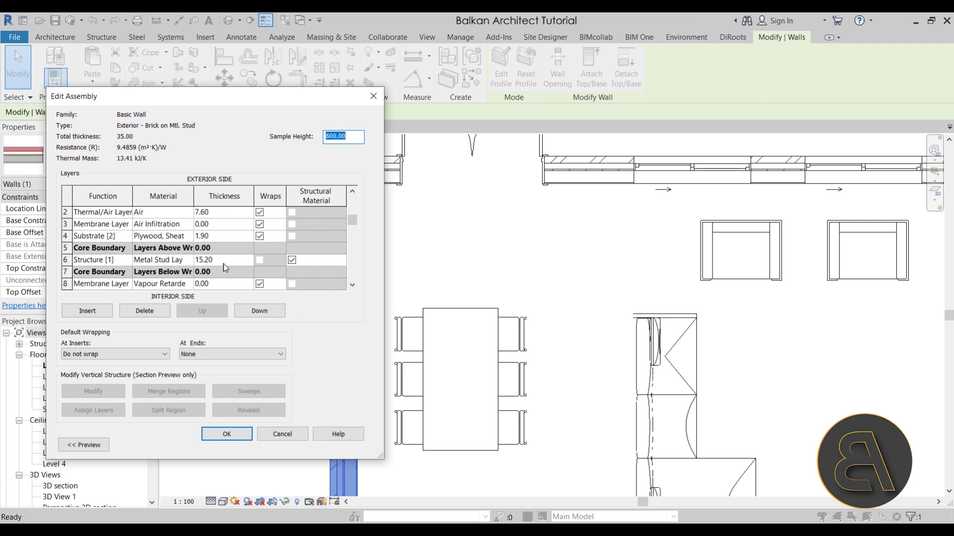
{"action": "left_click", "coordinate": [279, 435]}
{"action": "left_click", "coordinate": [294, 443]}
{"action": "left_click", "coordinate": [378, 350]}
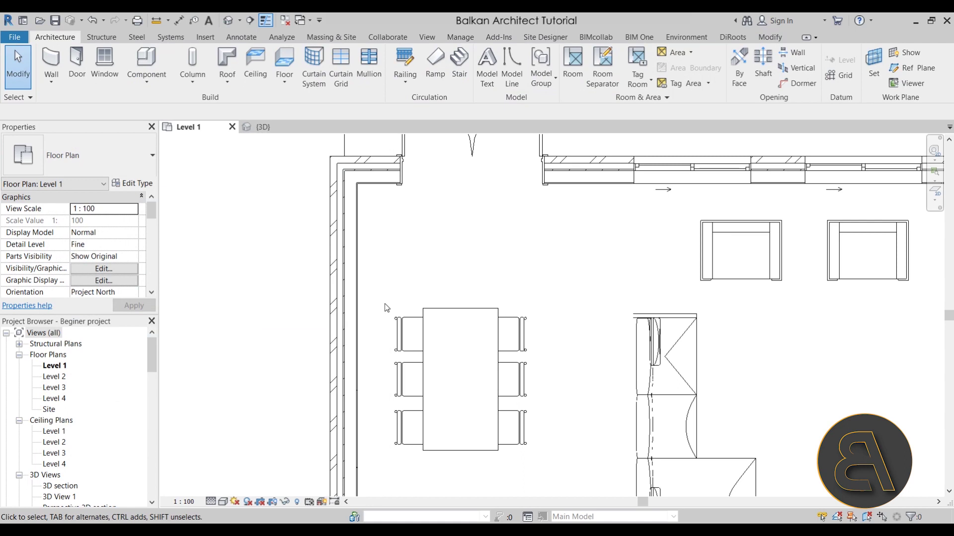
{"action": "middle_click_drag", "start_coordinate": [426, 266], "coordinate": [404, 283]}
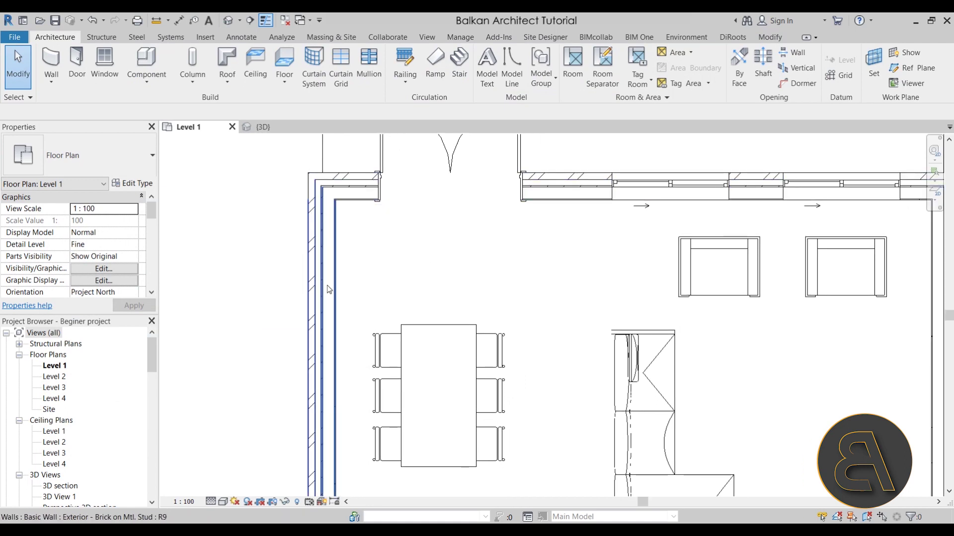
{"action": "scroll", "coordinate": [325, 312], "scroll_direction": "down", "scroll_amount": 4}
{"action": "middle_click_drag", "start_coordinate": [325, 313], "coordinate": [290, 208]}
{"action": "scroll", "coordinate": [290, 208], "scroll_direction": "down", "scroll_amount": 3}
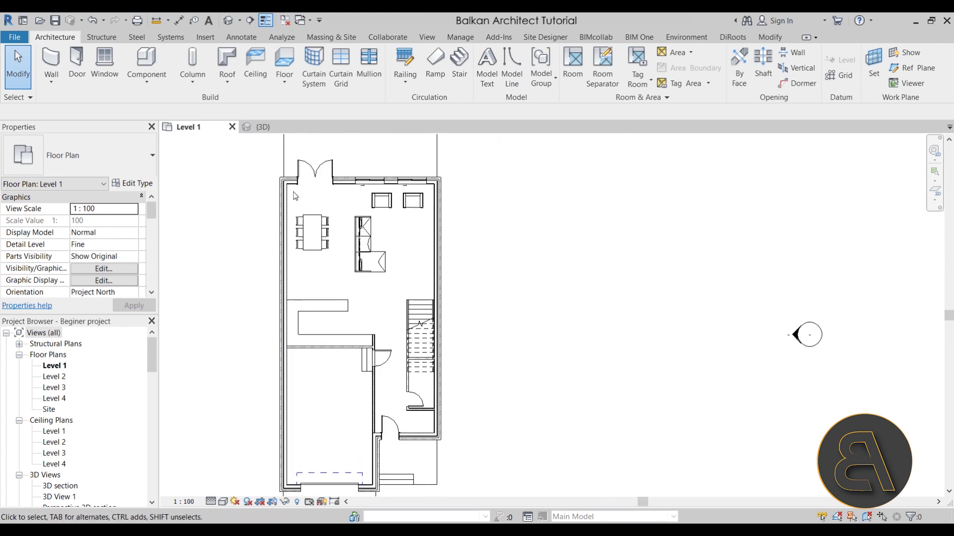
{"action": "scroll", "coordinate": [333, 217], "scroll_direction": "up", "scroll_amount": 3}
{"action": "middle_click_drag", "start_coordinate": [338, 215], "coordinate": [324, 234]}
{"action": "scroll", "coordinate": [346, 211], "scroll_direction": "down", "scroll_amount": 2}
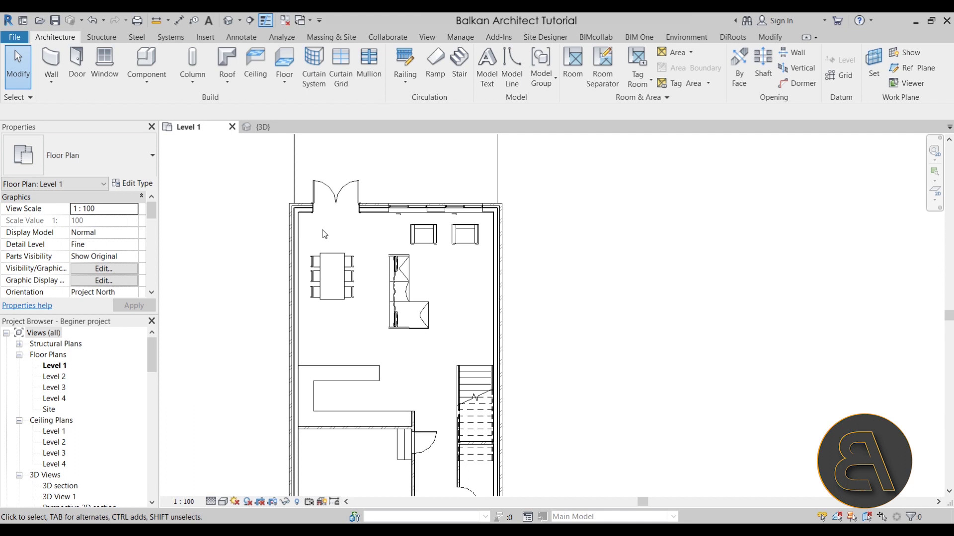
Step: Start placing a structural column and load the M_Concrete-Square-Column family from the Structural Columns > Concrete library folder
{"action": "left_click", "coordinate": [101, 38]}
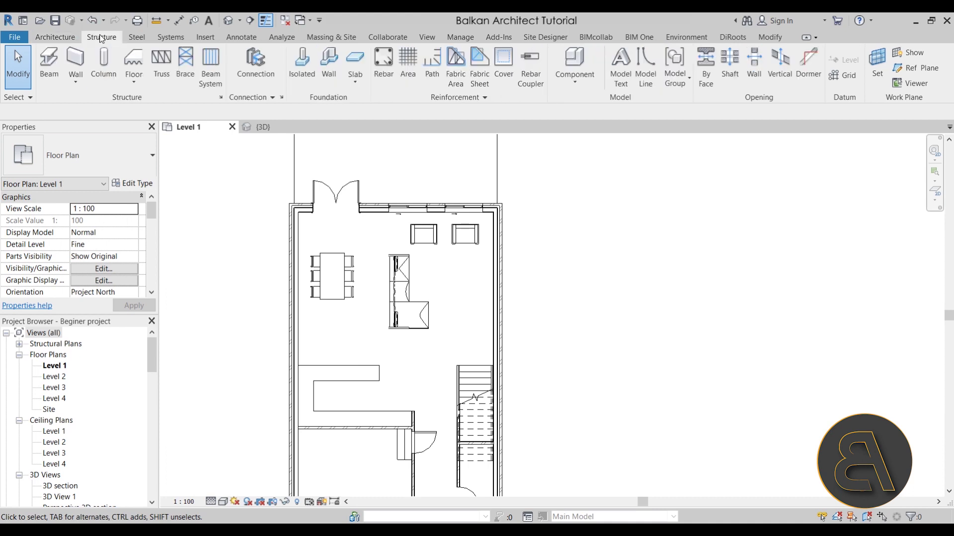
{"action": "left_click", "coordinate": [100, 88]}
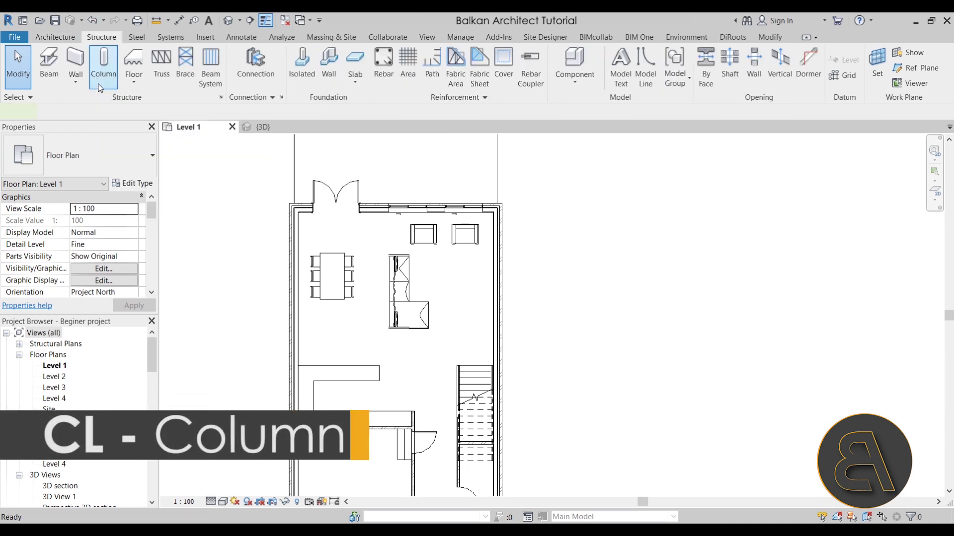
{"action": "left_click", "coordinate": [90, 158]}
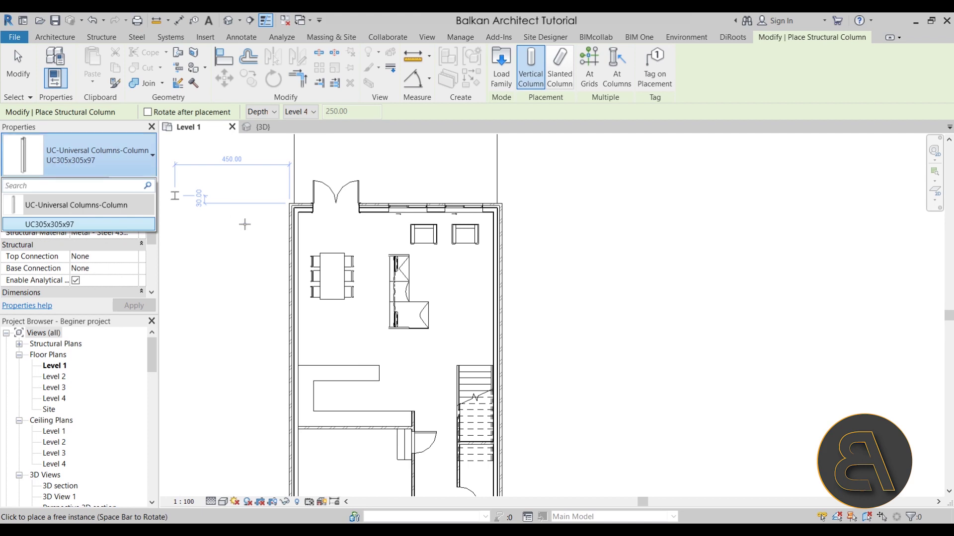
{"action": "left_click", "coordinate": [501, 83]}
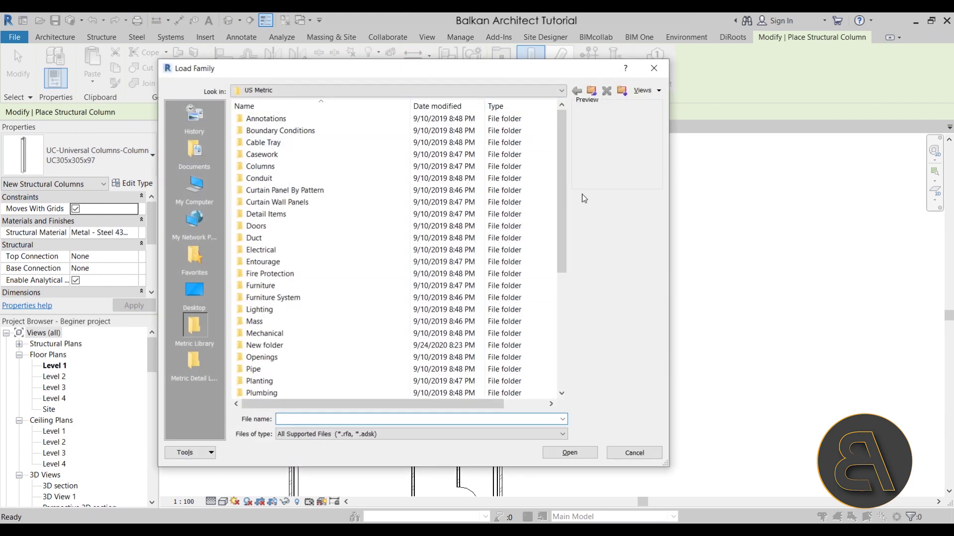
{"action": "left_click_drag", "start_coordinate": [565, 192], "coordinate": [563, 203]}
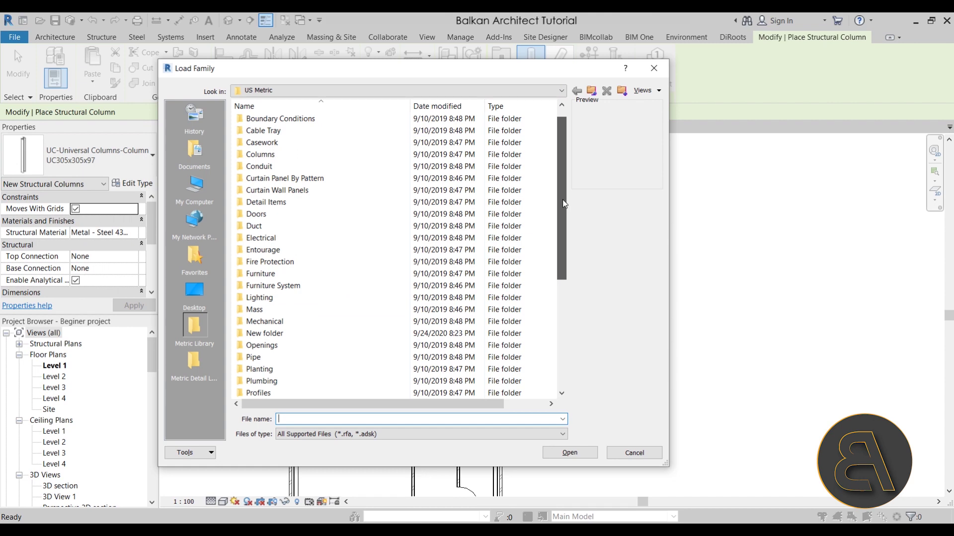
{"action": "left_click_drag", "start_coordinate": [562, 199], "coordinate": [562, 309]}
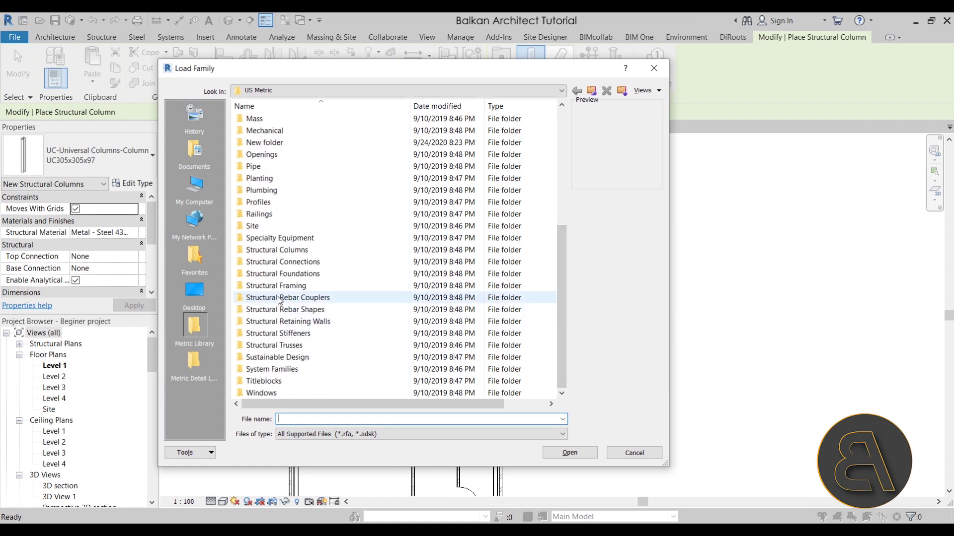
{"action": "left_click", "coordinate": [286, 252]}
{"action": "double_click", "coordinate": [285, 252]}
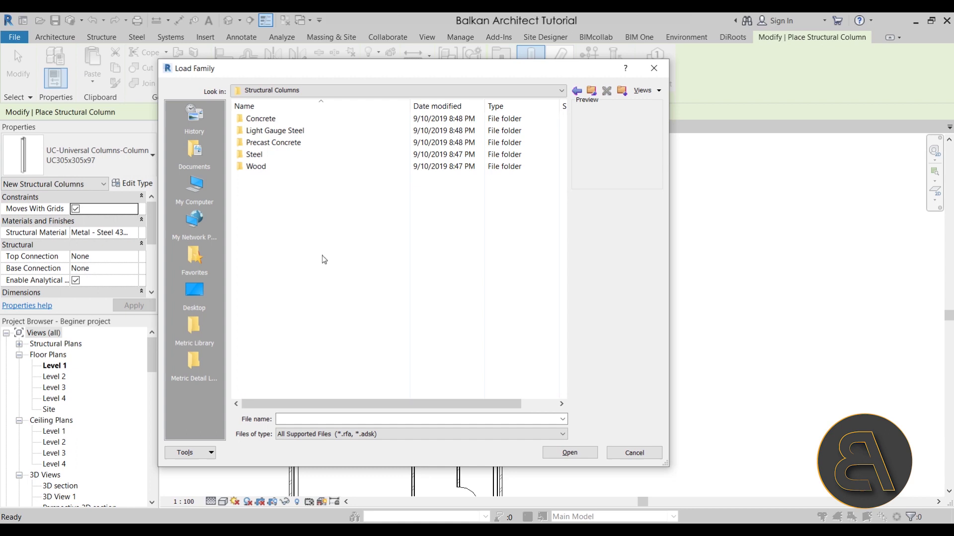
{"action": "double_click", "coordinate": [262, 121]}
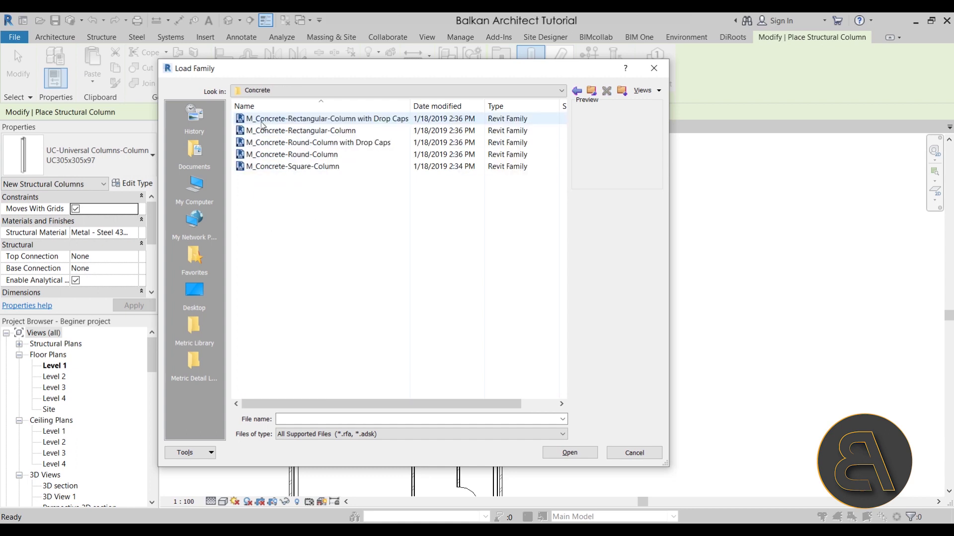
{"action": "left_click", "coordinate": [301, 132]}
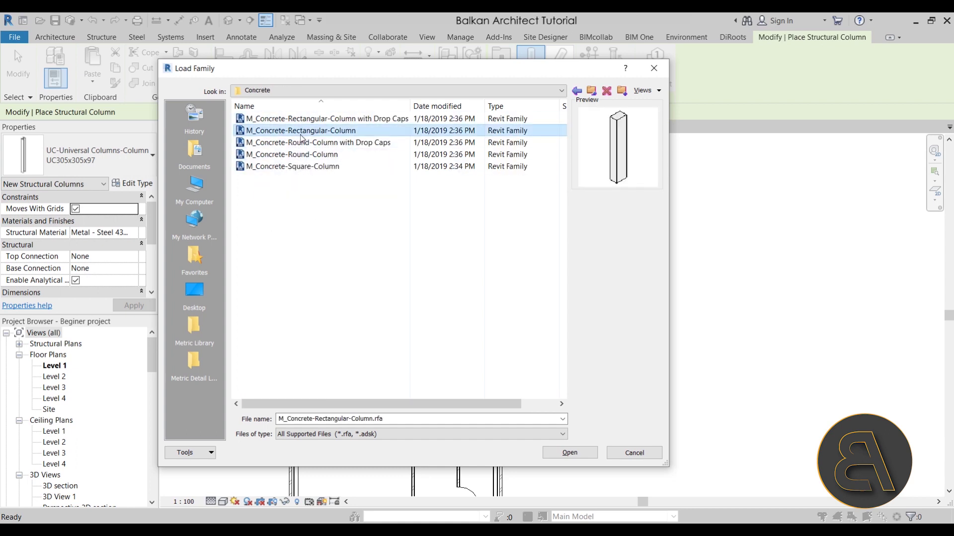
{"action": "left_click", "coordinate": [275, 168]}
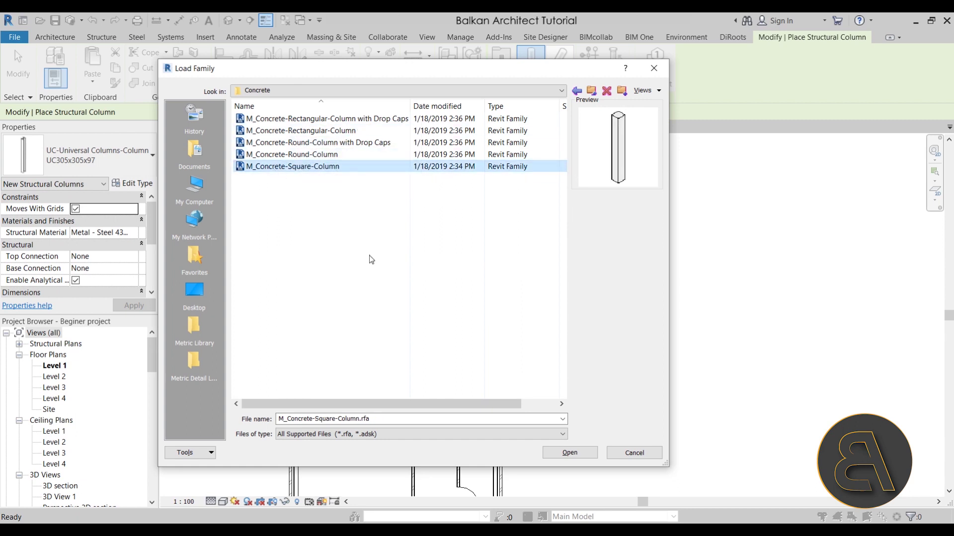
{"action": "left_click", "coordinate": [569, 453]}
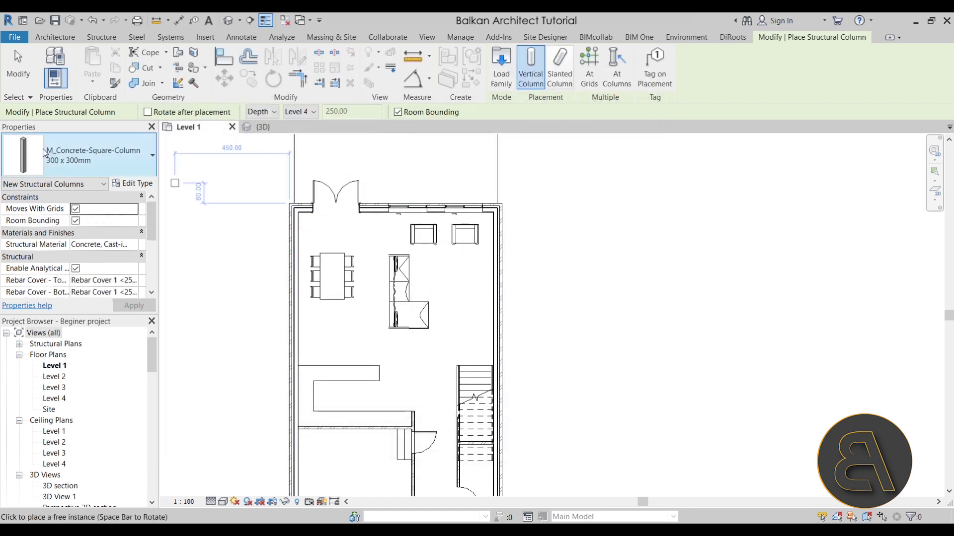
{"action": "left_click", "coordinate": [102, 169]}
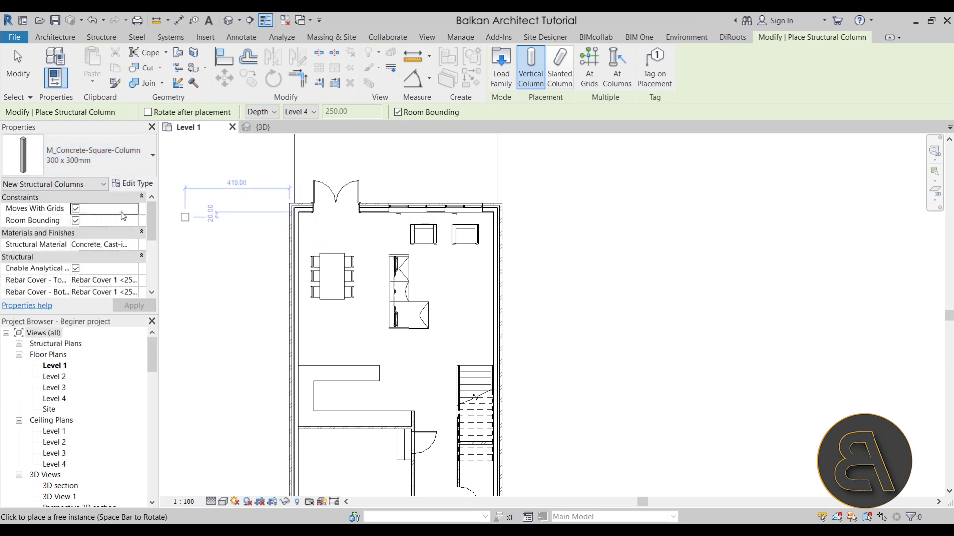
Step: Duplicate the 300 x 300mm square column type as 152 x 152mm and set its b dimension to 15.20
{"action": "left_click", "coordinate": [133, 184]}
{"action": "left_click", "coordinate": [342, 139]}
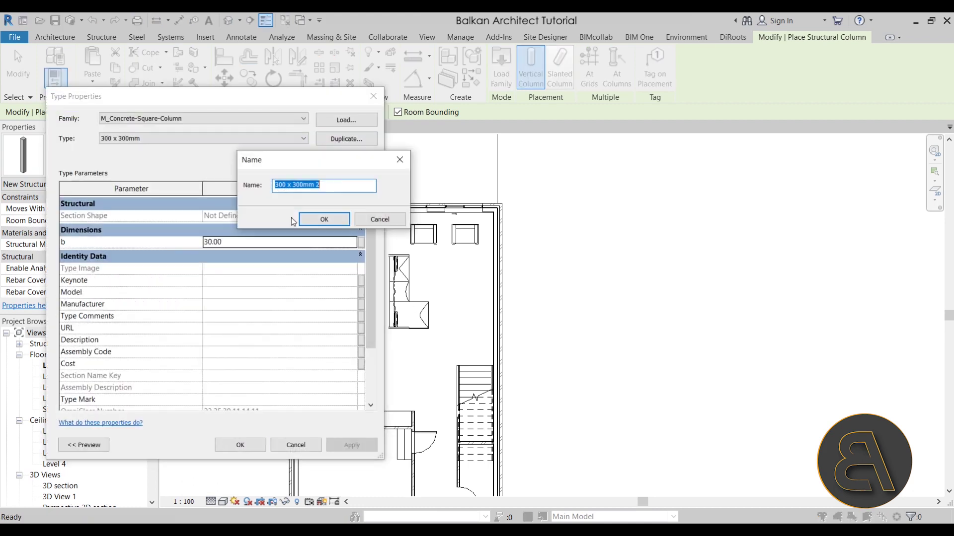
{"action": "left_click", "coordinate": [320, 185]}
{"action": "key", "text": "BackSpace"}
{"action": "type", "text": "152 x 152mm"}
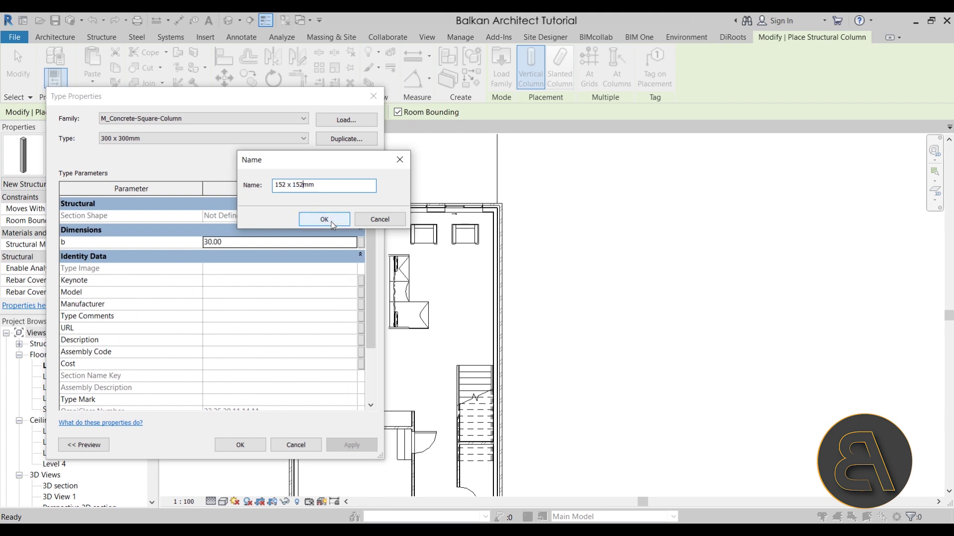
{"action": "left_click", "coordinate": [324, 220]}
{"action": "left_click", "coordinate": [268, 244]}
{"action": "type", "text": "15.20"}
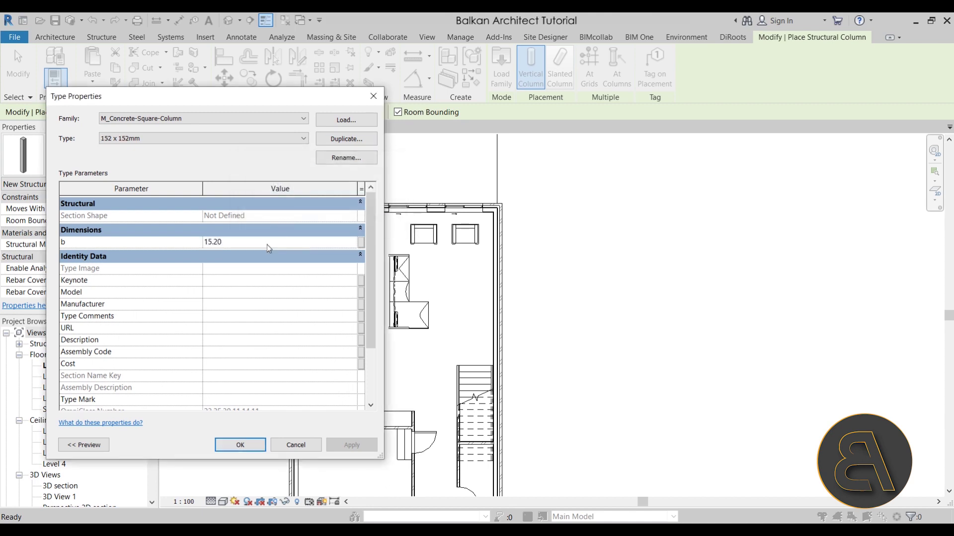
{"action": "left_click", "coordinate": [261, 444]}
Step: Set the vertical column placement to be defined by Height instead of Depth
{"action": "scroll", "coordinate": [278, 213], "scroll_direction": "up", "scroll_amount": 4}
{"action": "scroll", "coordinate": [288, 193], "scroll_direction": "up", "scroll_amount": 3}
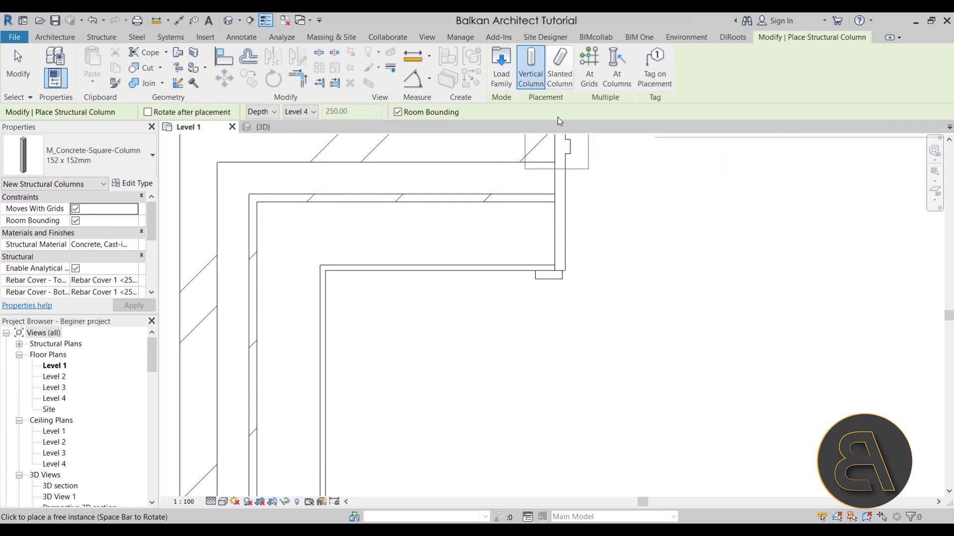
{"action": "left_click", "coordinate": [528, 88]}
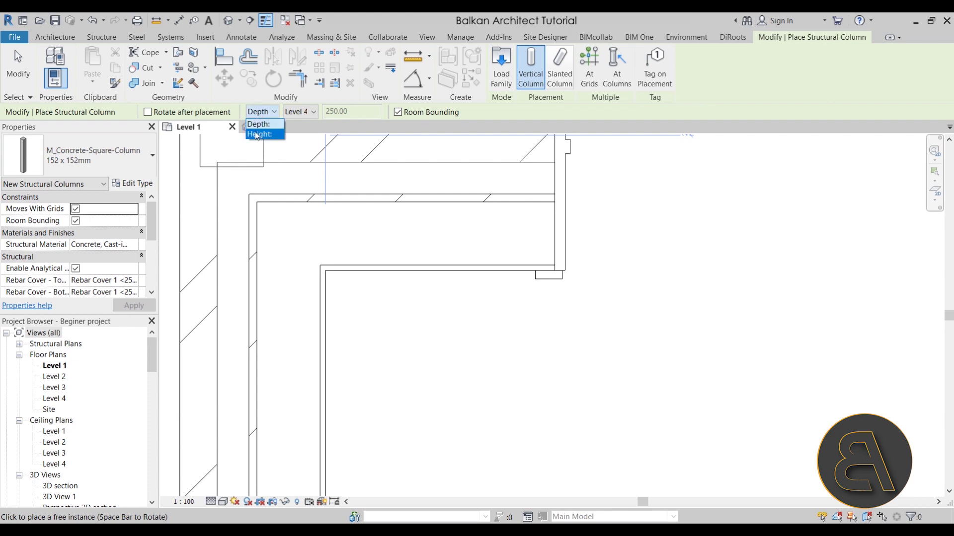
{"action": "left_click", "coordinate": [254, 134]}
{"action": "left_click", "coordinate": [302, 113]}
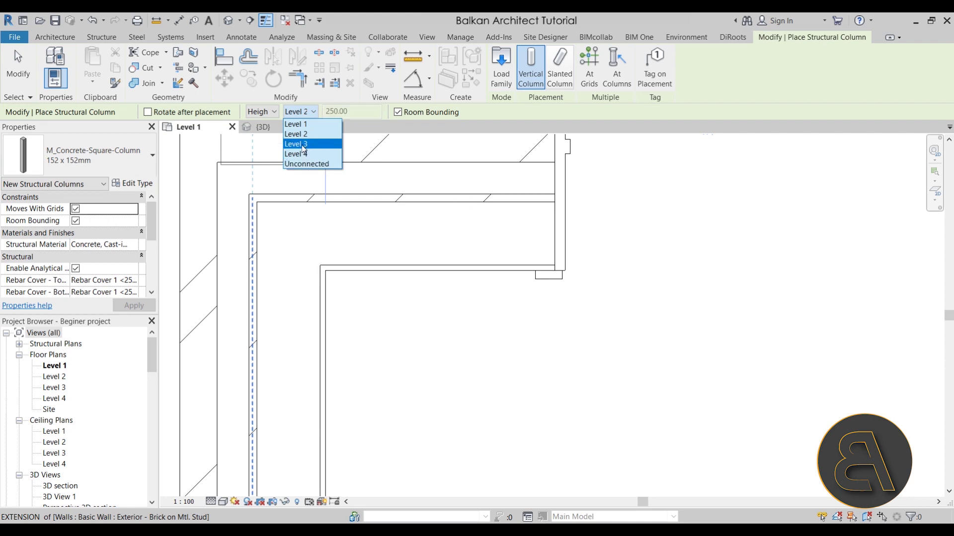
{"action": "left_click", "coordinate": [301, 112]}
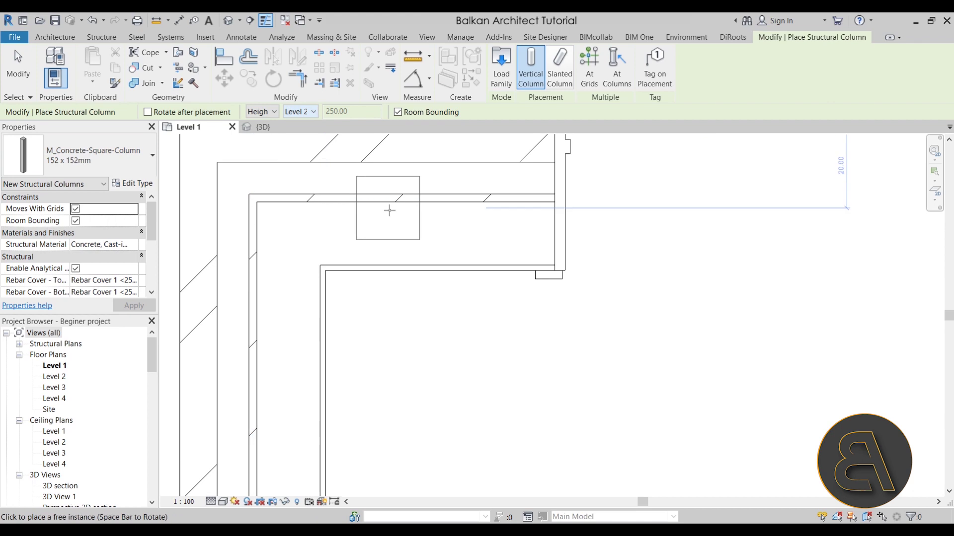
Step: Check the level arrangement in the South elevation and return to the Level 1 floor plan
{"action": "scroll", "coordinate": [387, 207], "scroll_direction": "down", "scroll_amount": 2}
{"action": "scroll", "coordinate": [72, 428], "scroll_direction": "down", "scroll_amount": 5}
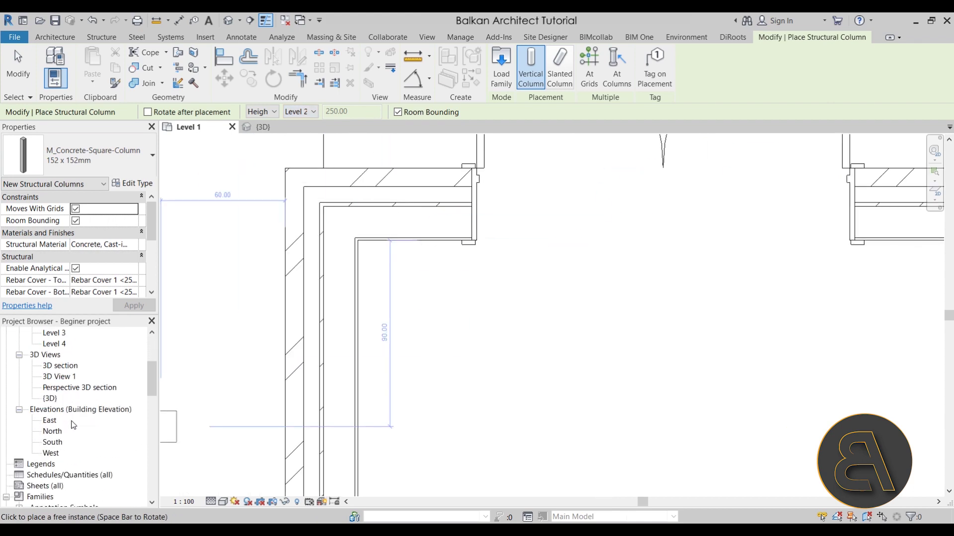
{"action": "double_click", "coordinate": [53, 399]}
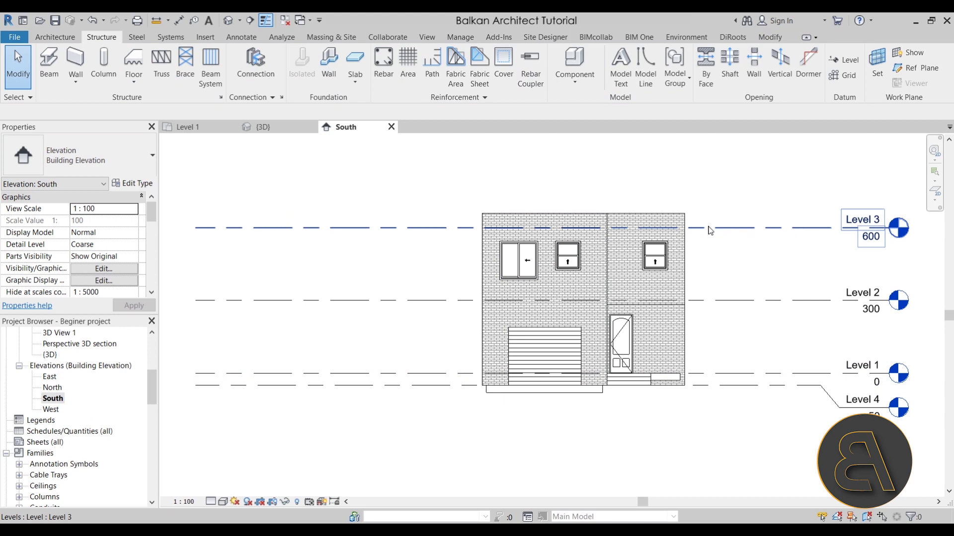
{"action": "left_click", "coordinate": [196, 127]}
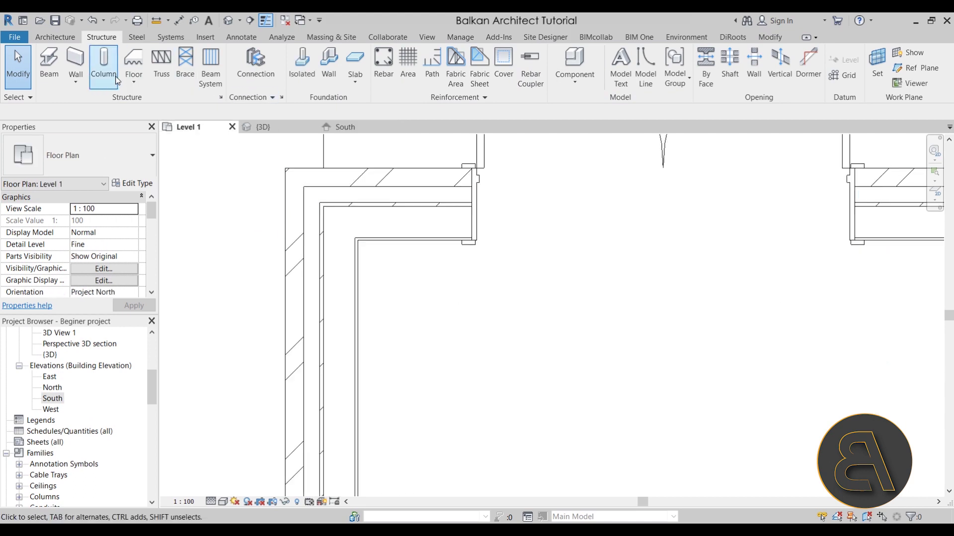
Step: Place a 152 x 152mm structural column up to Level 3 inside the exterior wall corner beside the double door
{"action": "left_click", "coordinate": [103, 64]}
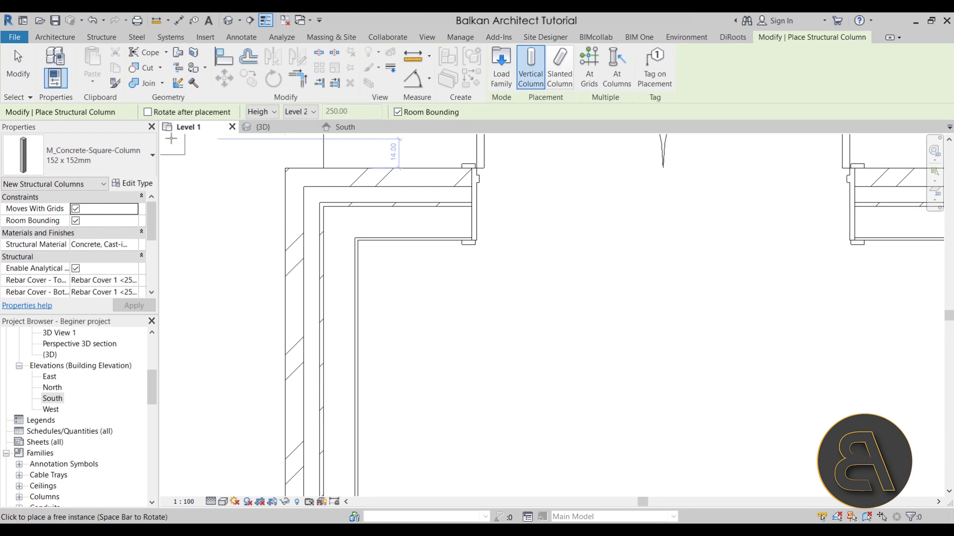
{"action": "left_click", "coordinate": [299, 112]}
{"action": "left_click", "coordinate": [298, 141]}
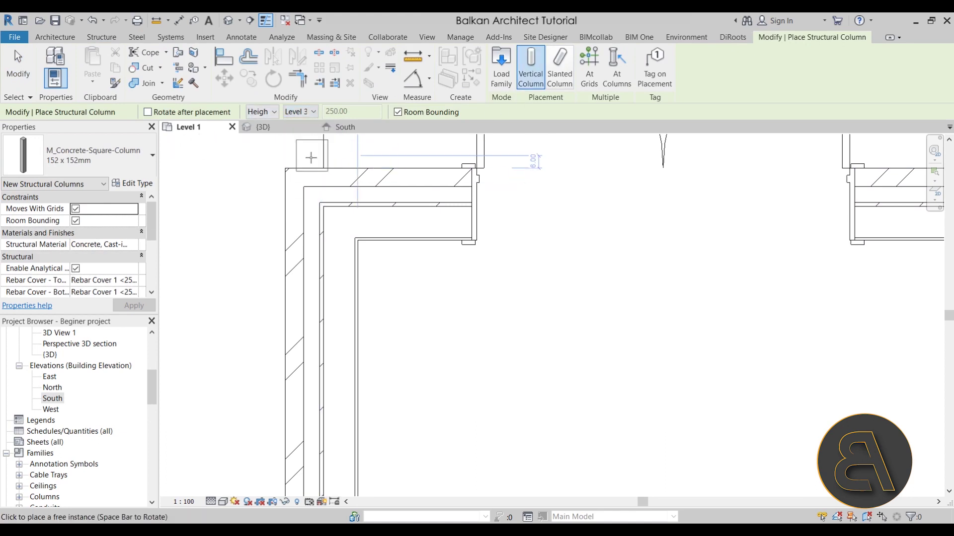
{"action": "scroll", "coordinate": [331, 228], "scroll_direction": "up", "scroll_amount": 2}
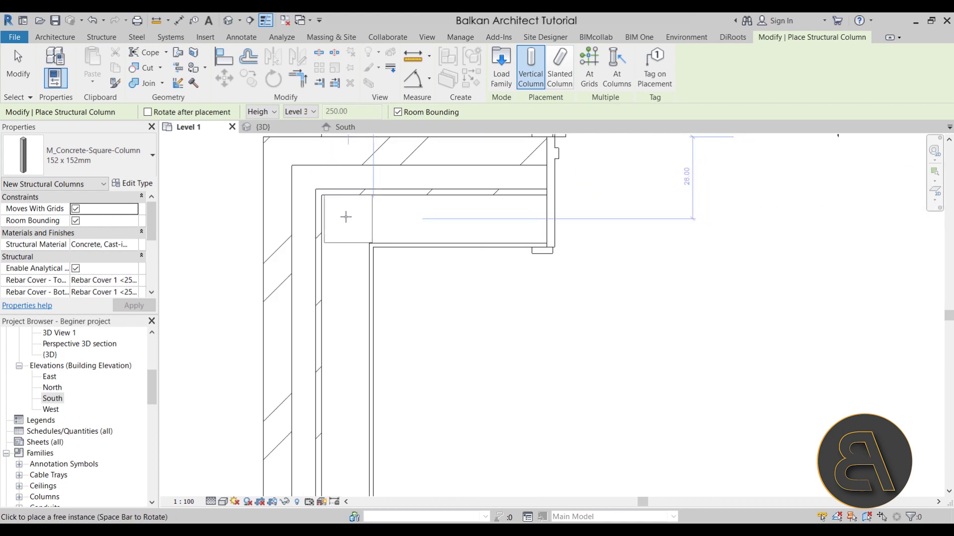
{"action": "left_click", "coordinate": [363, 248]}
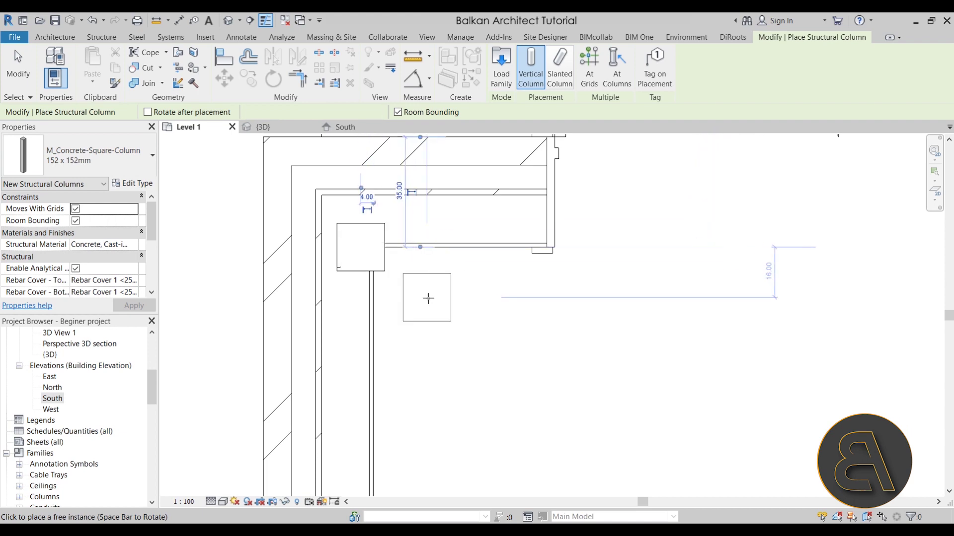
{"action": "key", "text": "Escape"}
{"action": "key", "text": "Escape"}
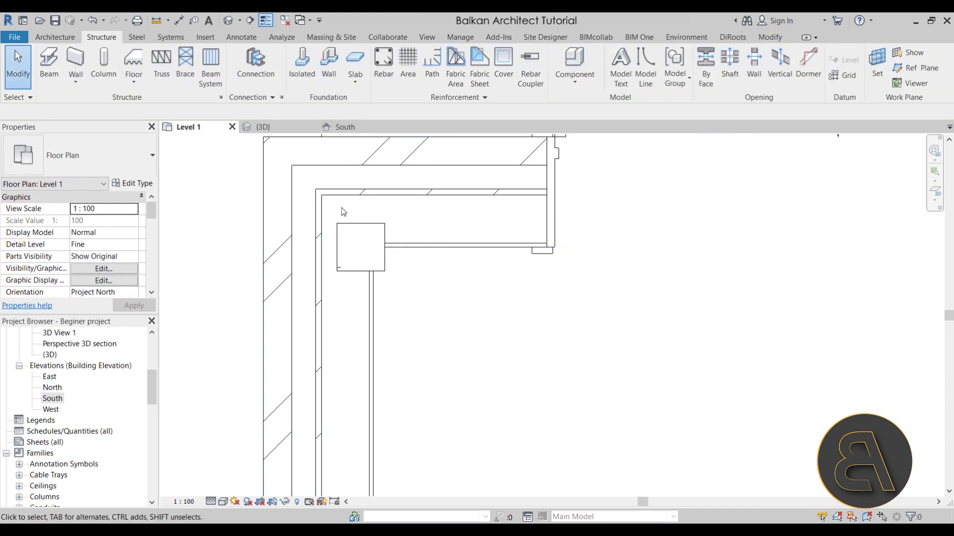
Step: Align the column's upper edge to the inner face of the horizontal wall's sheathing layer and lock the alignment
{"action": "scroll", "coordinate": [341, 208], "scroll_direction": "up", "scroll_amount": 4}
{"action": "key", "text": "a"}
{"action": "key", "text": "l"}
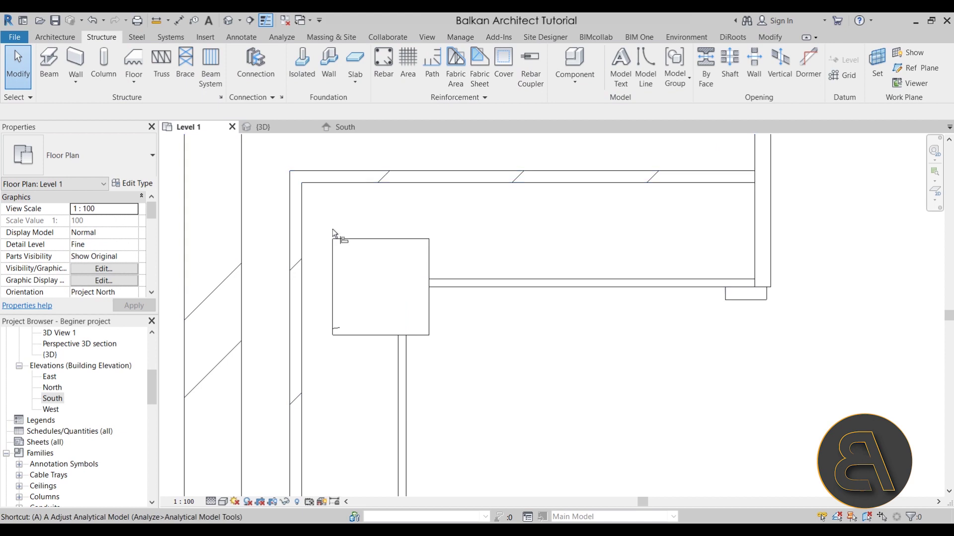
{"action": "key", "text": "Escape"}
{"action": "key", "text": "Escape"}
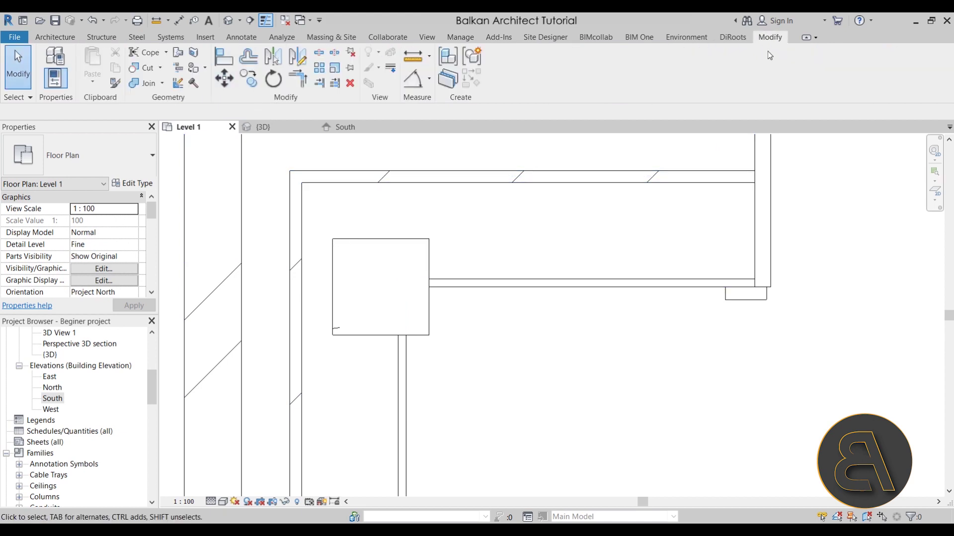
{"action": "key", "text": "a"}
{"action": "key", "text": "l"}
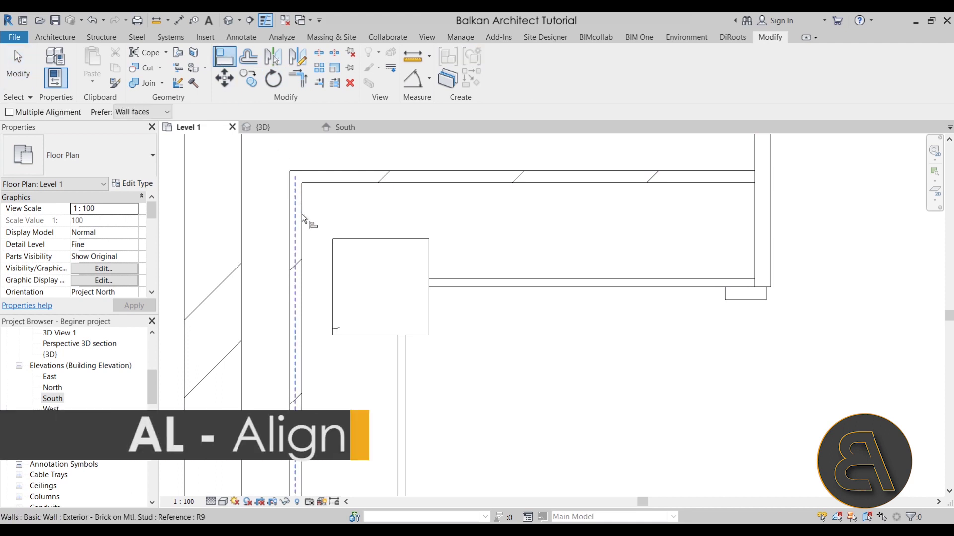
{"action": "left_click", "coordinate": [506, 184]}
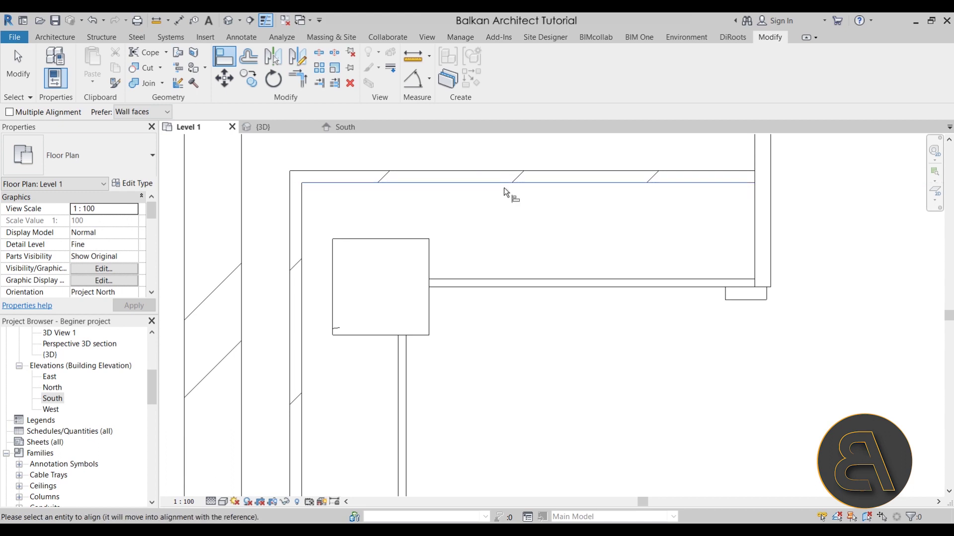
{"action": "left_click", "coordinate": [396, 239]}
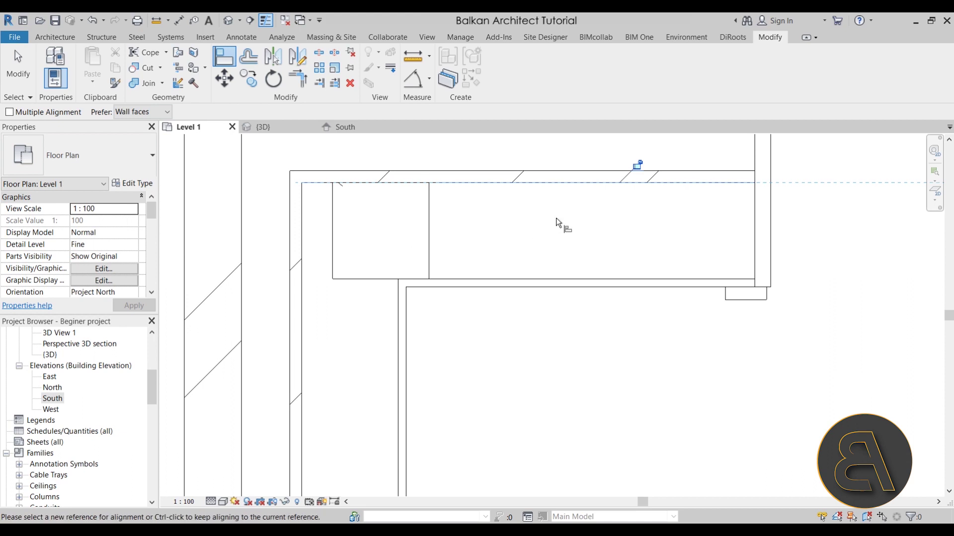
{"action": "left_click", "coordinate": [636, 164]}
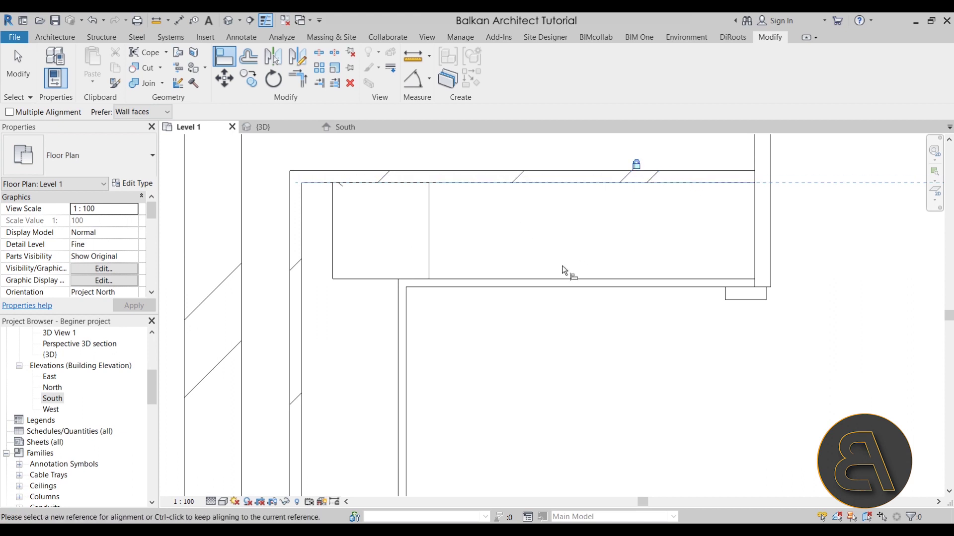
Step: Align the column's outer side edge to the inner face of the vertical wall's sheathing layer and lock it
{"action": "left_click", "coordinate": [303, 338]}
{"action": "left_click", "coordinate": [332, 253]}
{"action": "left_click", "coordinate": [286, 320]}
{"action": "key", "text": "Escape"}
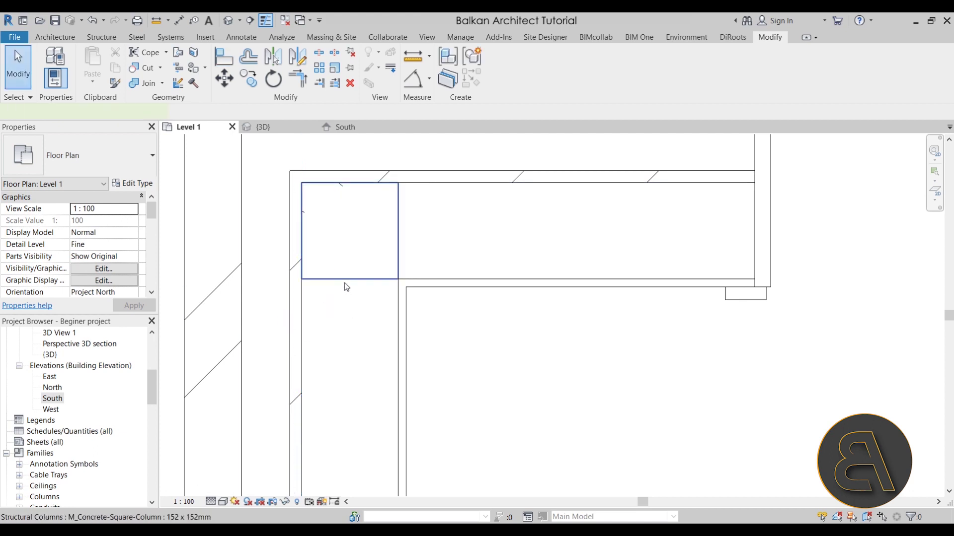
Step: Review the type parameters of the corner column without changing them
{"action": "left_click", "coordinate": [345, 284]}
{"action": "scroll", "coordinate": [400, 244], "scroll_direction": "down", "scroll_amount": 2}
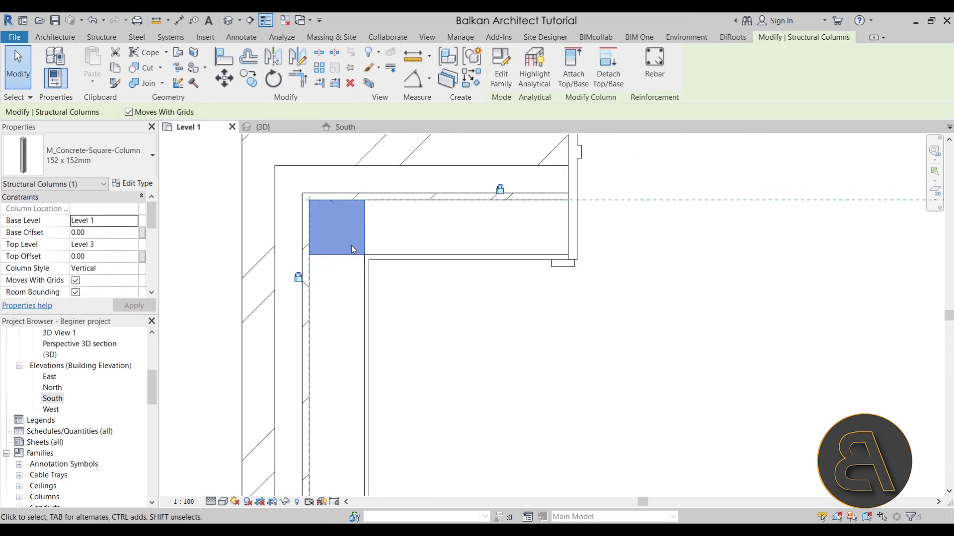
{"action": "scroll", "coordinate": [345, 214], "scroll_direction": "down", "scroll_amount": 2}
{"action": "left_click", "coordinate": [131, 183]}
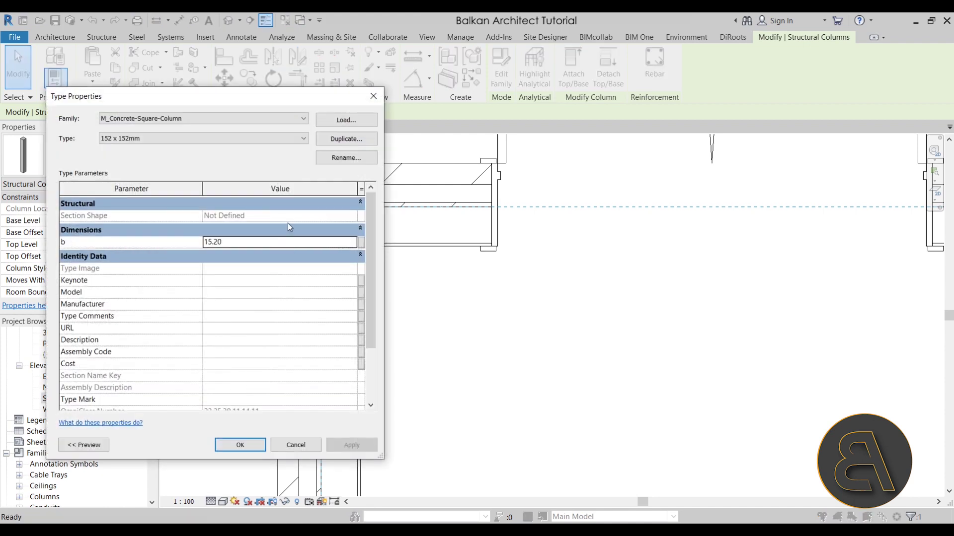
{"action": "scroll", "coordinate": [283, 276], "scroll_direction": "down", "scroll_amount": 2}
{"action": "scroll", "coordinate": [282, 278], "scroll_direction": "up", "scroll_amount": 2}
{"action": "left_click", "coordinate": [293, 446]}
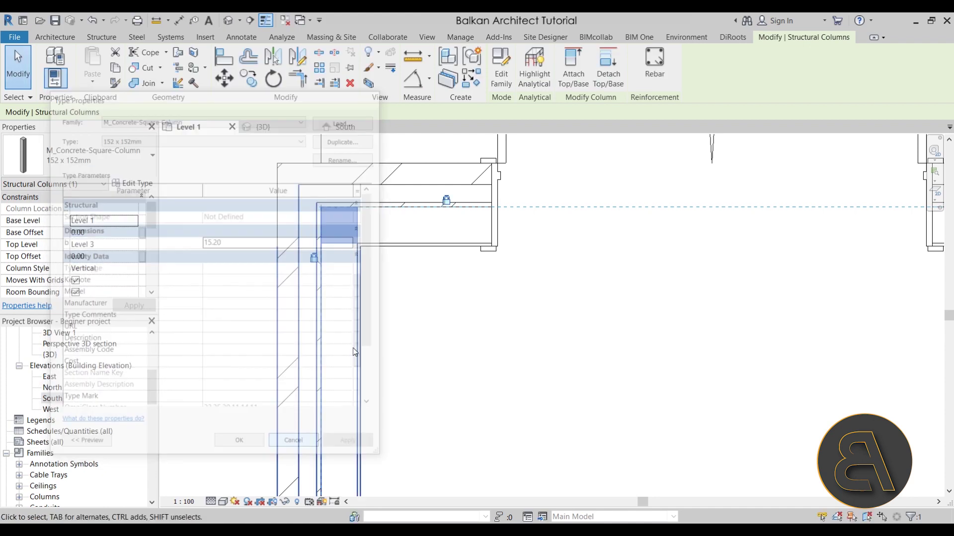
Step: Change the foreground cut pattern of the column's Concrete, Cast-in-Place gray material to Diagonal crosshatch 1.5
{"action": "scroll", "coordinate": [89, 251], "scroll_direction": "down", "scroll_amount": 4}
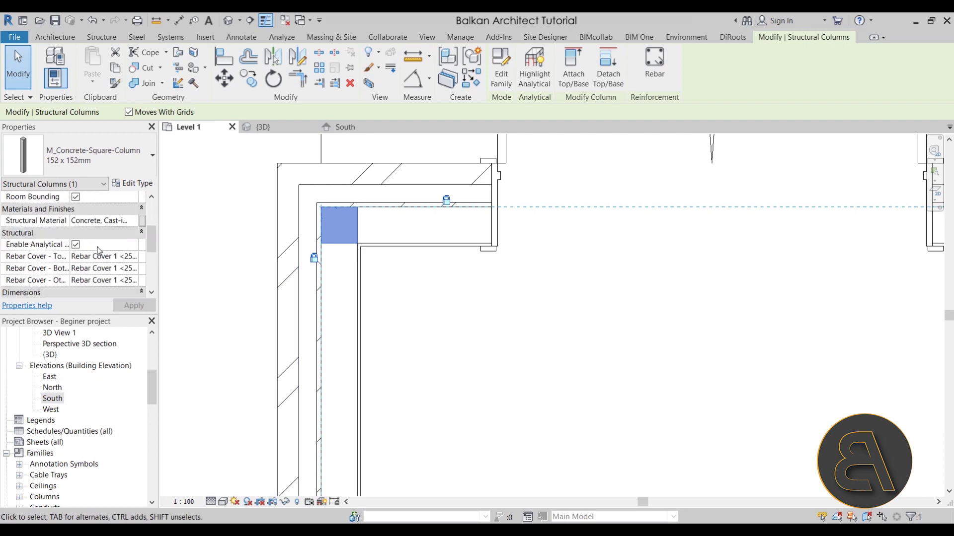
{"action": "scroll", "coordinate": [107, 263], "scroll_direction": "up", "scroll_amount": 2}
{"action": "left_click", "coordinate": [130, 257]}
{"action": "left_click", "coordinate": [134, 256]}
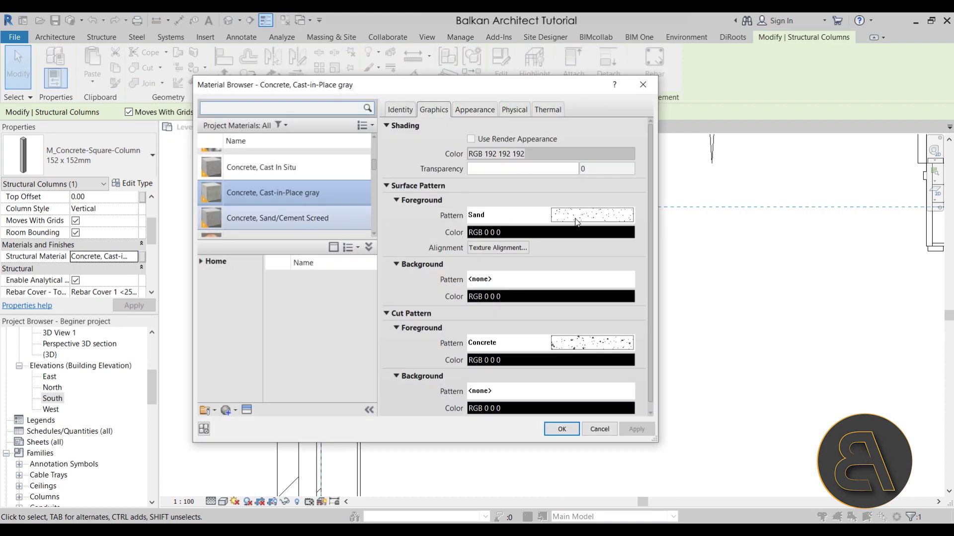
{"action": "left_click", "coordinate": [569, 344]}
{"action": "scroll", "coordinate": [353, 272], "scroll_direction": "down", "scroll_amount": 2}
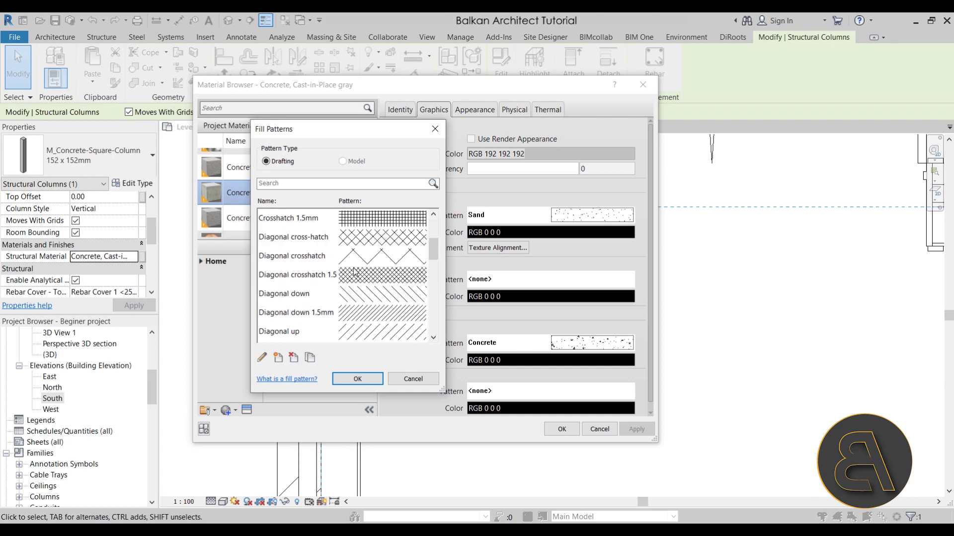
{"action": "left_click", "coordinate": [344, 277]}
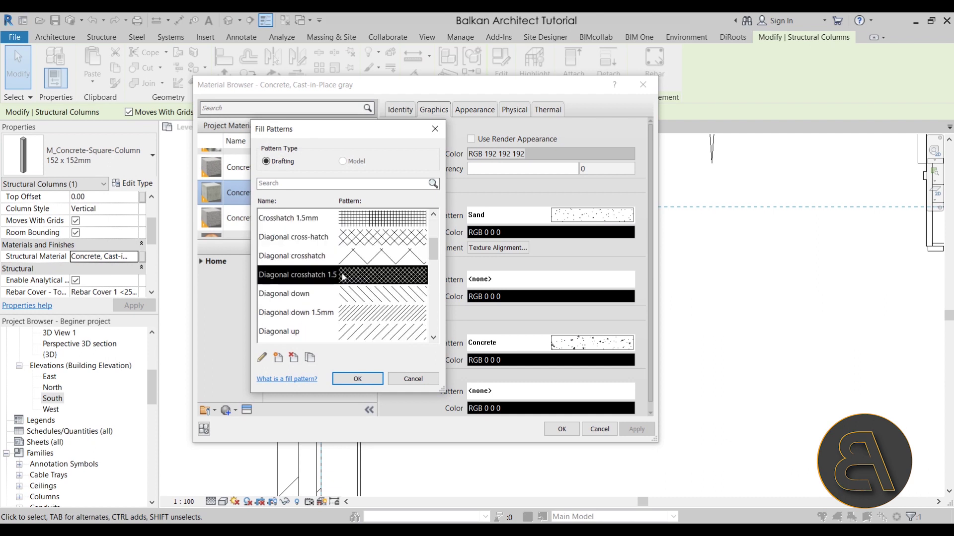
{"action": "left_click", "coordinate": [359, 379]}
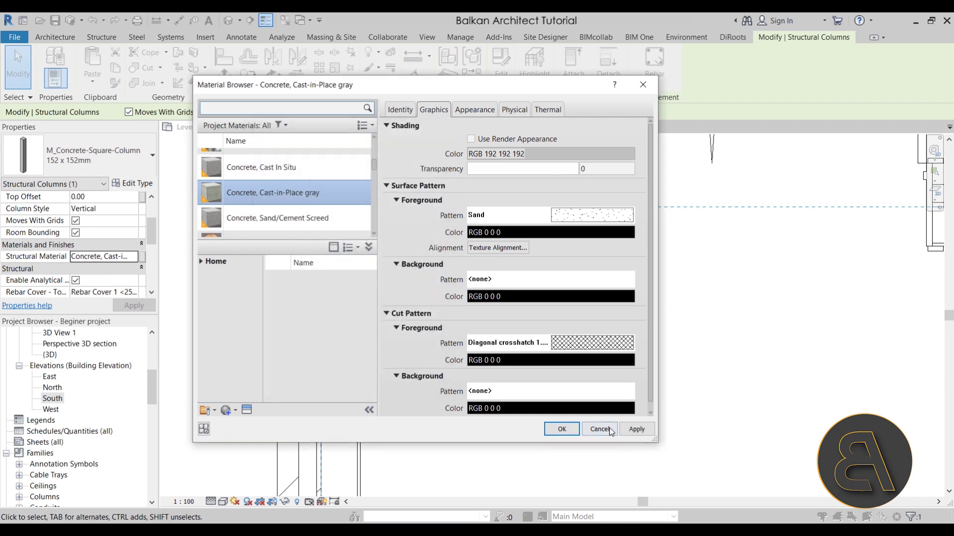
{"action": "left_click", "coordinate": [562, 429]}
{"action": "left_click", "coordinate": [462, 354]}
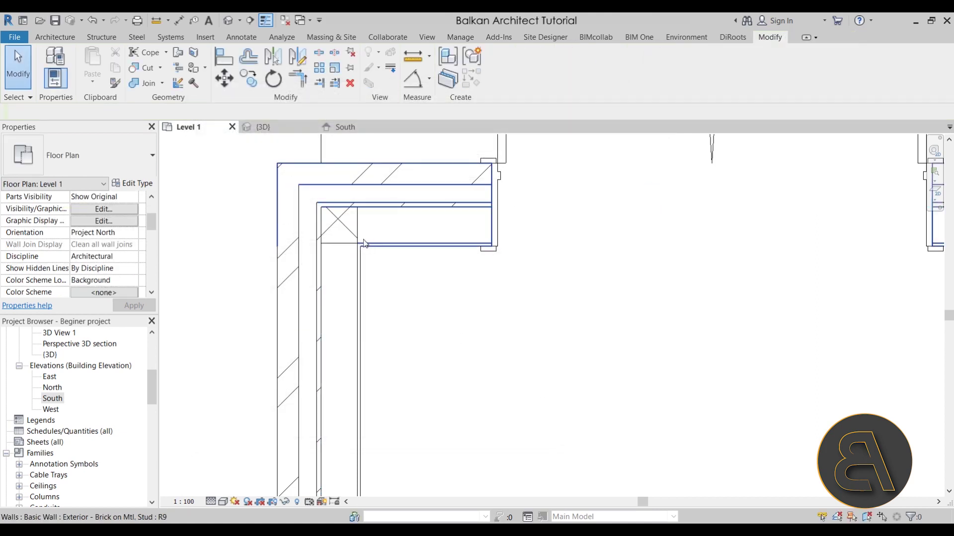
Step: Set the Level 1 plan's view scale to 1:50
{"action": "scroll", "coordinate": [345, 219], "scroll_direction": "down", "scroll_amount": 1}
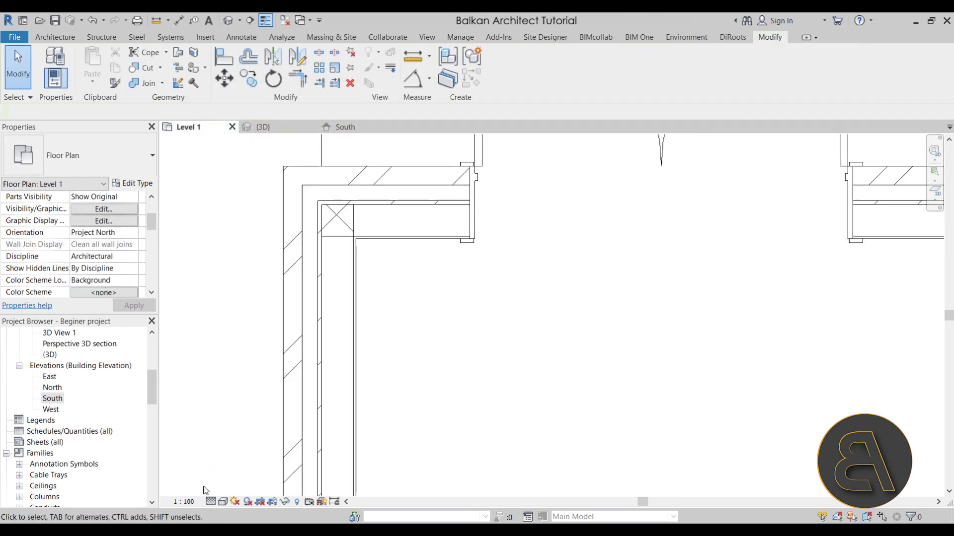
{"action": "left_click", "coordinate": [183, 501]}
{"action": "left_click", "coordinate": [202, 418]}
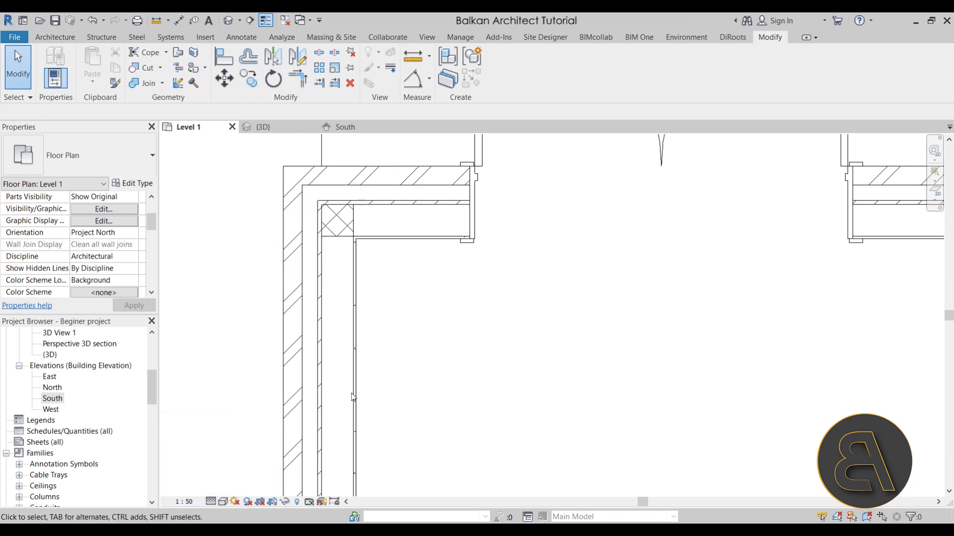
Step: Copy the corner column to the opposite corner of the same exterior wall, past the windows, matching the inner layer corners
{"action": "scroll", "coordinate": [335, 252], "scroll_direction": "up", "scroll_amount": 2}
{"action": "scroll", "coordinate": [335, 250], "scroll_direction": "down", "scroll_amount": 2}
{"action": "left_click", "coordinate": [332, 260]}
{"action": "middle_click_drag", "start_coordinate": [380, 320], "coordinate": [348, 306]}
{"action": "key", "text": "c"}
{"action": "key", "text": "c"}
{"action": "scroll", "coordinate": [342, 278], "scroll_direction": "up", "scroll_amount": 3}
{"action": "scroll", "coordinate": [334, 277], "scroll_direction": "up", "scroll_amount": 1}
{"action": "left_click", "coordinate": [343, 263]}
{"action": "scroll", "coordinate": [385, 272], "scroll_direction": "down", "scroll_amount": 2}
{"action": "middle_click_drag", "start_coordinate": [276, 351], "coordinate": [640, 295]}
{"action": "scroll", "coordinate": [641, 295], "scroll_direction": "up", "scroll_amount": 2}
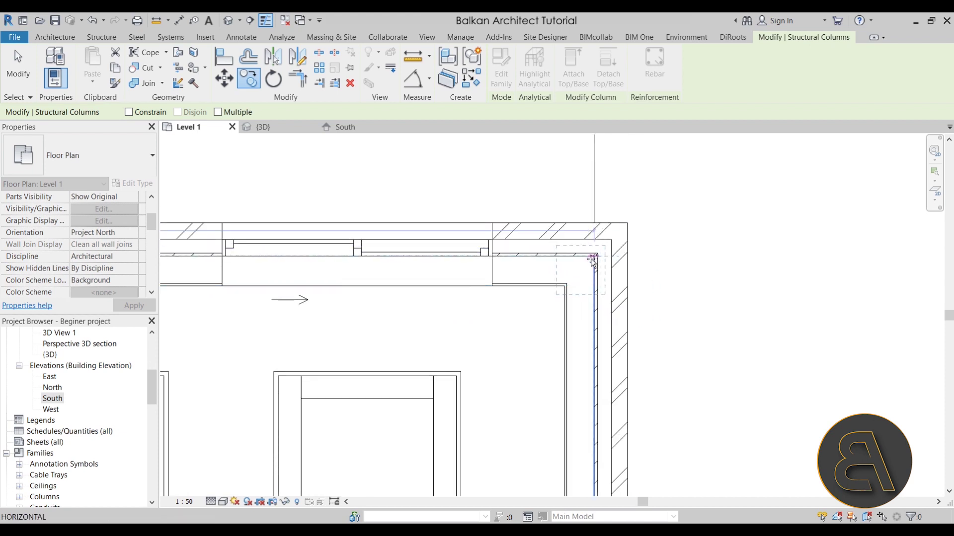
{"action": "left_click", "coordinate": [593, 257]}
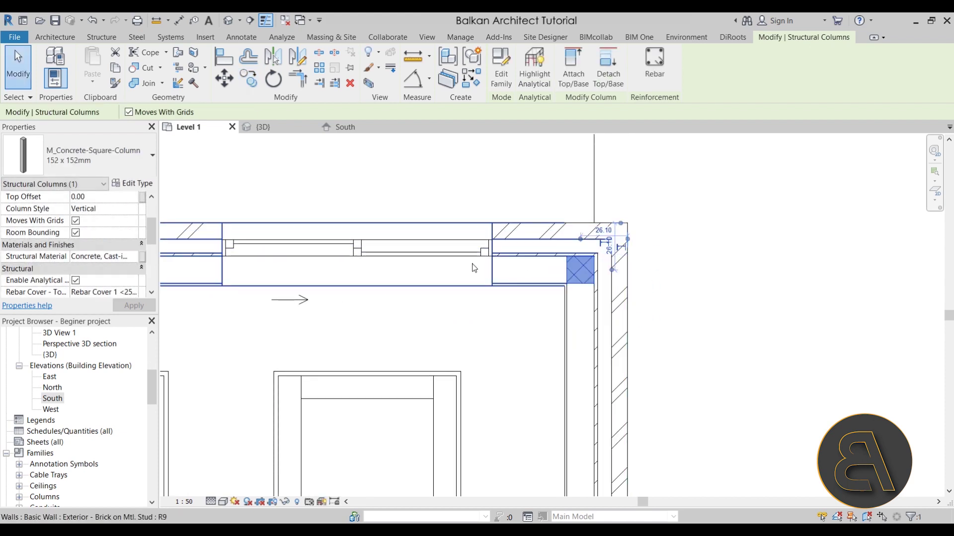
{"action": "left_click", "coordinate": [250, 86]}
{"action": "scroll", "coordinate": [718, 255], "scroll_direction": "down", "scroll_amount": 3}
{"action": "key", "text": "Escape"}
{"action": "middle_click_drag", "start_coordinate": [743, 283], "coordinate": [611, 278]}
{"action": "scroll", "coordinate": [397, 224], "scroll_direction": "up", "scroll_amount": 3}
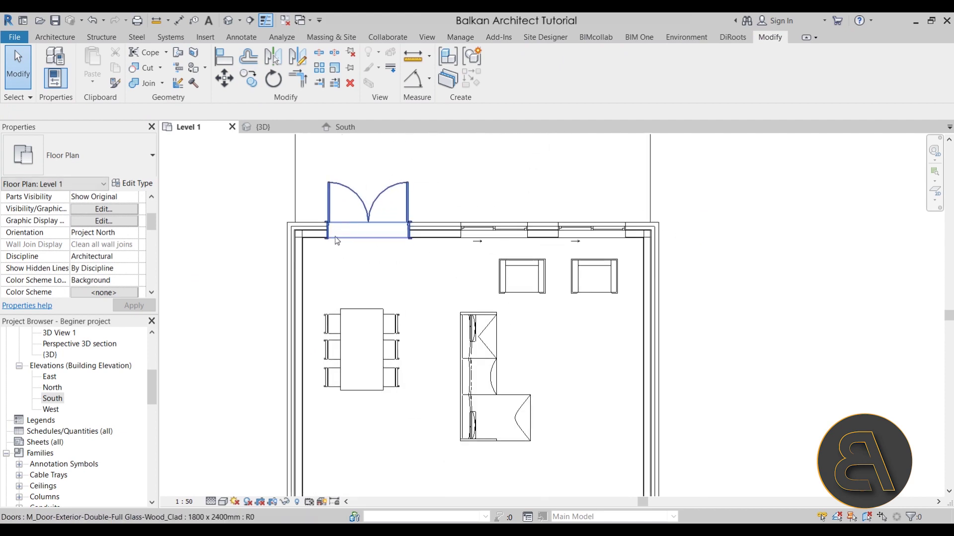
Step: Copy the two corner columns of the double-door wall twice along the side walls at 600 spacing, with multiple copying on
{"action": "left_click", "coordinate": [297, 234]}
{"action": "scroll", "coordinate": [609, 246], "scroll_direction": "up", "scroll_amount": 2}
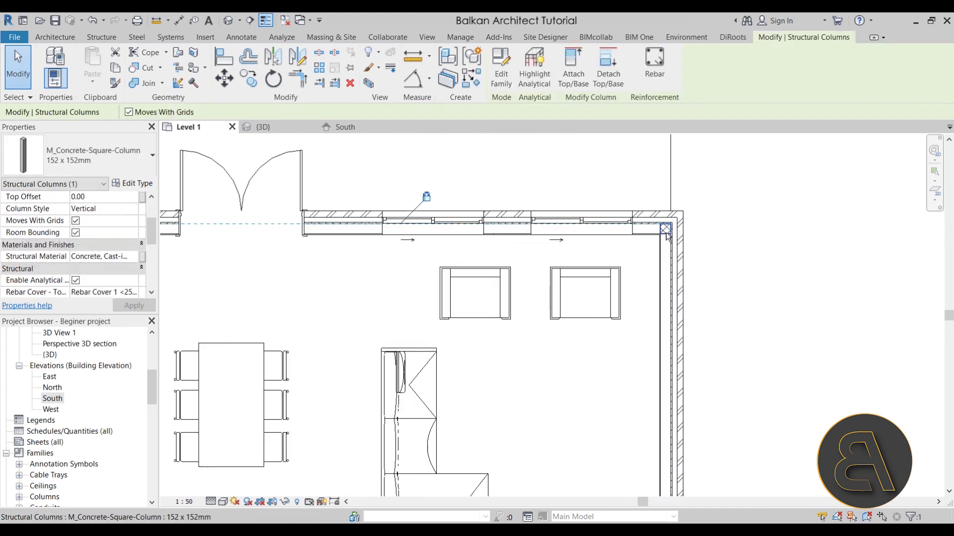
{"action": "left_click", "coordinate": [666, 235], "text": "ctrl"}
{"action": "scroll", "coordinate": [666, 236], "scroll_direction": "down", "scroll_amount": 3}
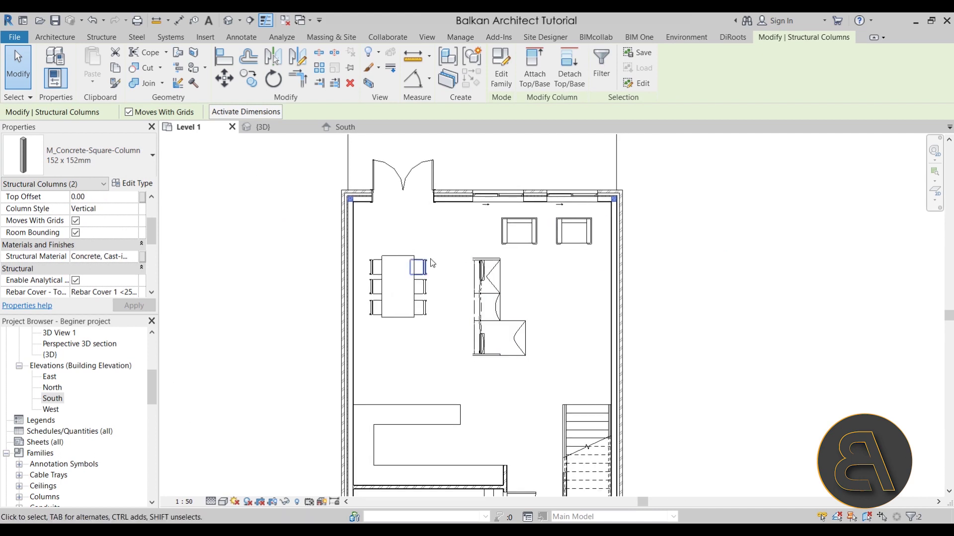
{"action": "scroll", "coordinate": [344, 248], "scroll_direction": "down", "scroll_amount": 2}
{"action": "left_click", "coordinate": [249, 79]}
{"action": "left_click", "coordinate": [218, 112]}
{"action": "left_click", "coordinate": [255, 248]}
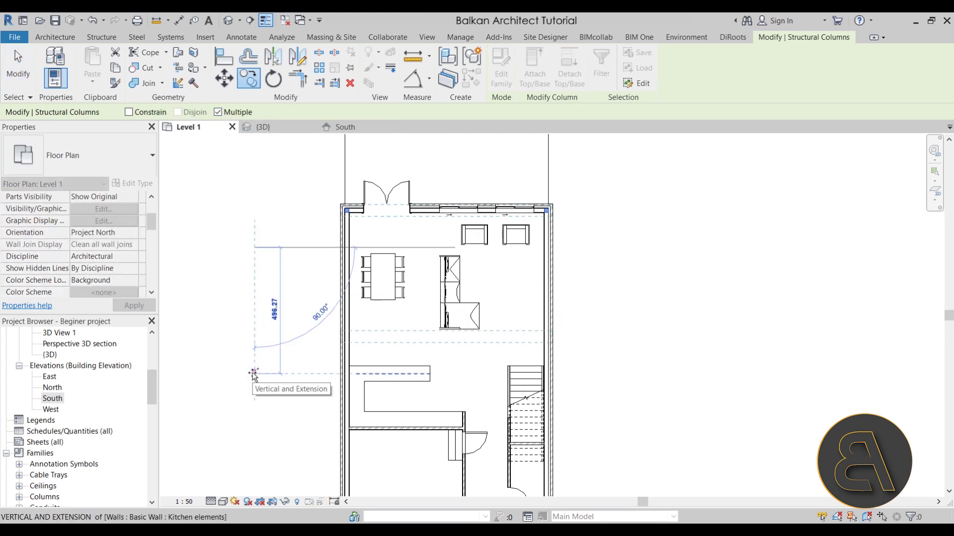
{"action": "scroll", "coordinate": [328, 298], "scroll_direction": "down", "scroll_amount": 2}
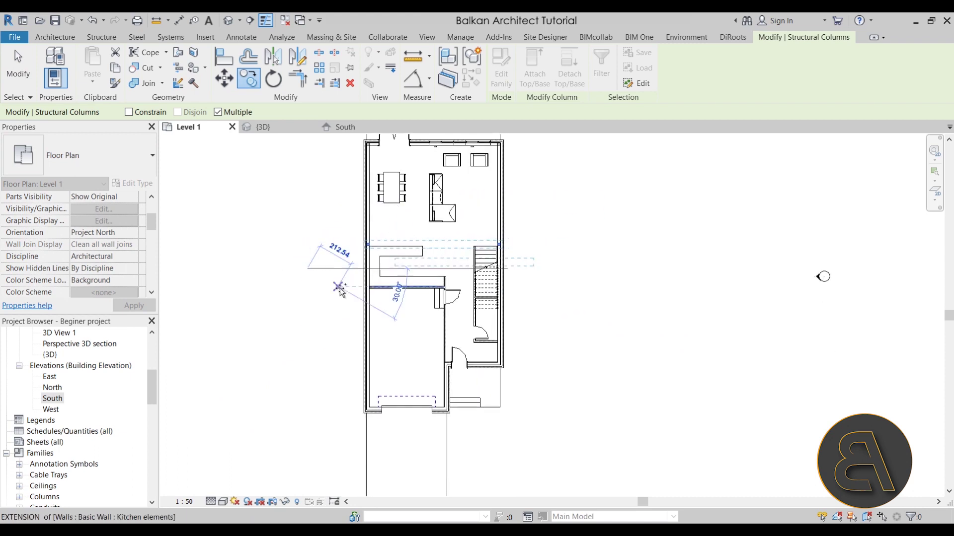
{"action": "type", "text": "600"}
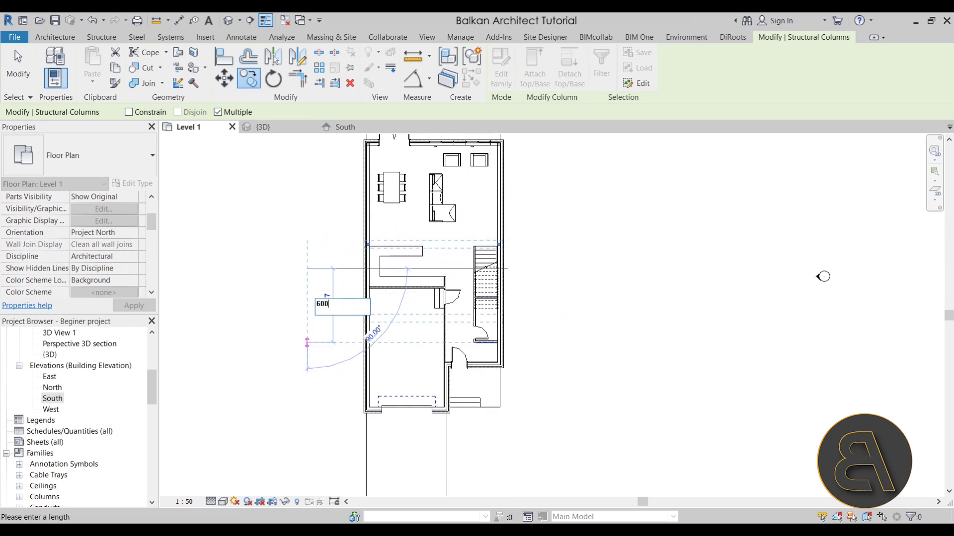
{"action": "key", "text": "Return"}
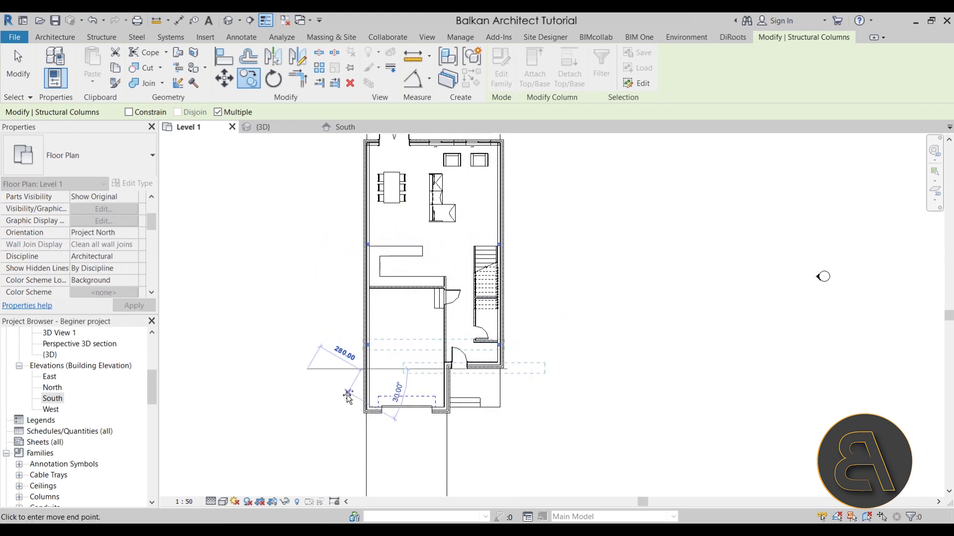
{"action": "key", "text": "Escape"}
{"action": "key", "text": "Escape"}
Step: Copy the lowest column in the stair-side wall to the inner layer corner beside the front entrance
{"action": "scroll", "coordinate": [496, 366], "scroll_direction": "up", "scroll_amount": 5}
{"action": "left_click", "coordinate": [508, 290]}
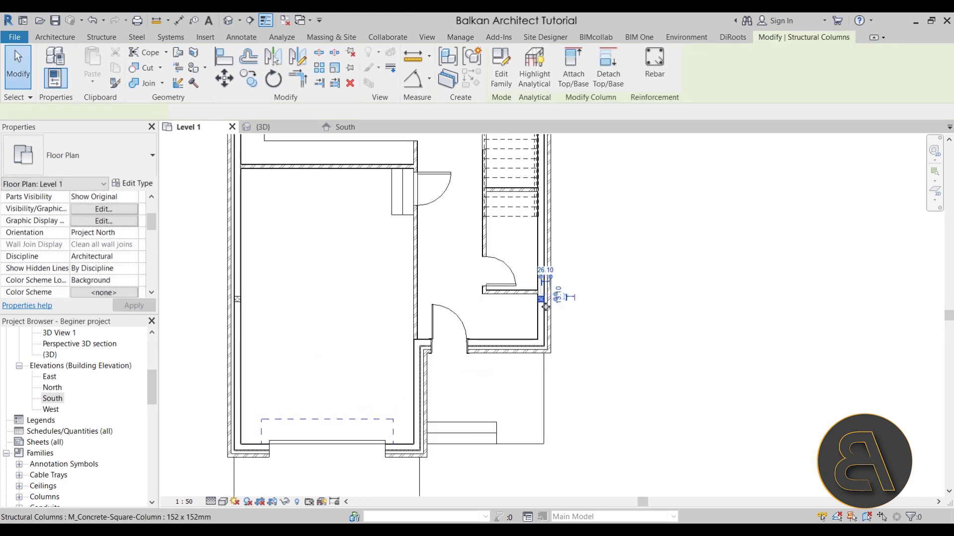
{"action": "left_click", "coordinate": [247, 85]}
{"action": "scroll", "coordinate": [519, 345], "scroll_direction": "up", "scroll_amount": 2}
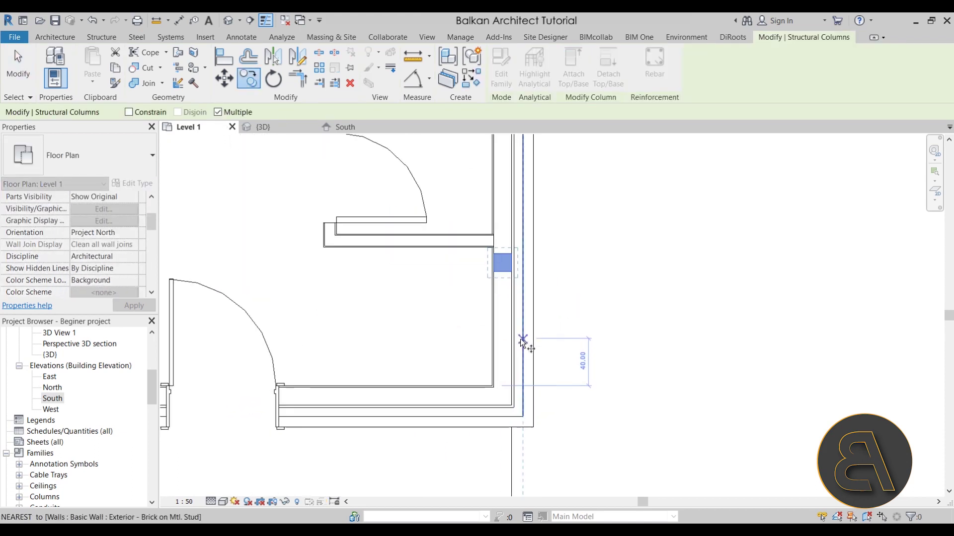
{"action": "left_click", "coordinate": [511, 272]}
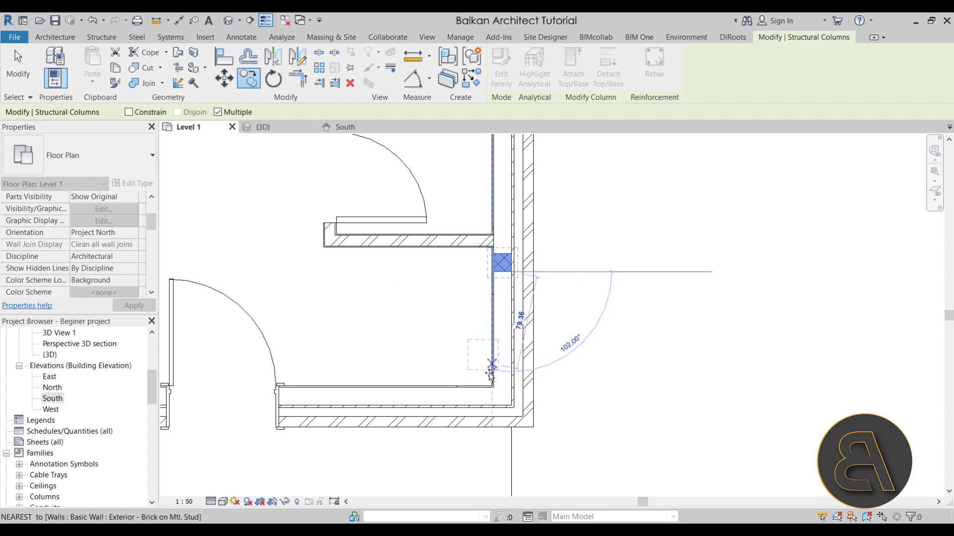
{"action": "scroll", "coordinate": [511, 406], "scroll_direction": "up", "scroll_amount": 3}
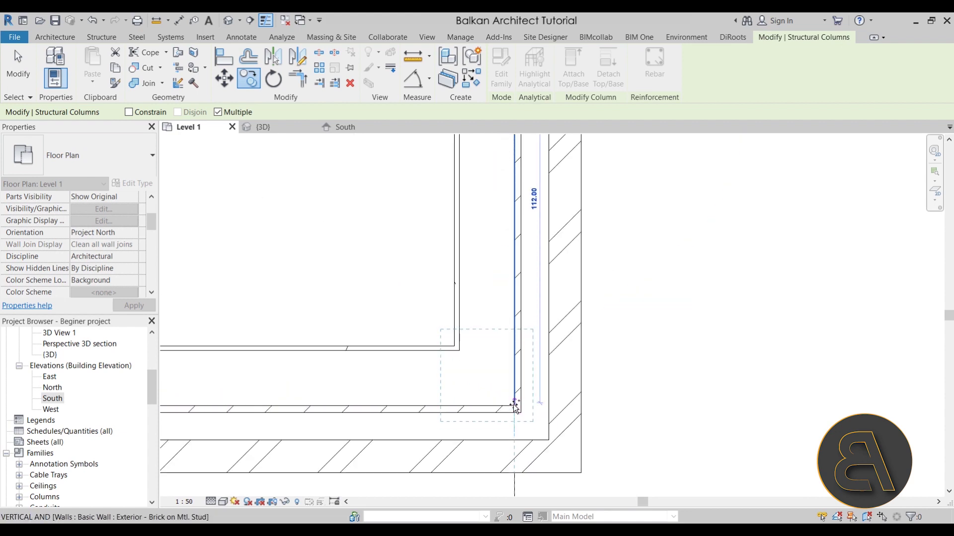
{"action": "left_click", "coordinate": [513, 403]}
{"action": "key", "text": "Escape"}
{"action": "key", "text": "Escape"}
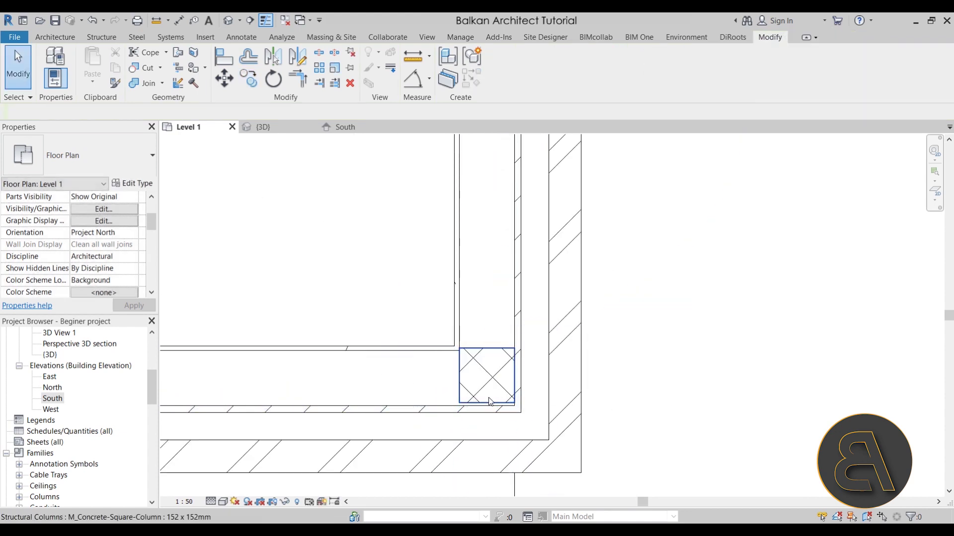
Step: Align the entrance corner column's outer face with the inner layer line of the entrance wall
{"action": "scroll", "coordinate": [506, 357], "scroll_direction": "down", "scroll_amount": 2}
{"action": "key", "text": "a"}
{"action": "key", "text": "l"}
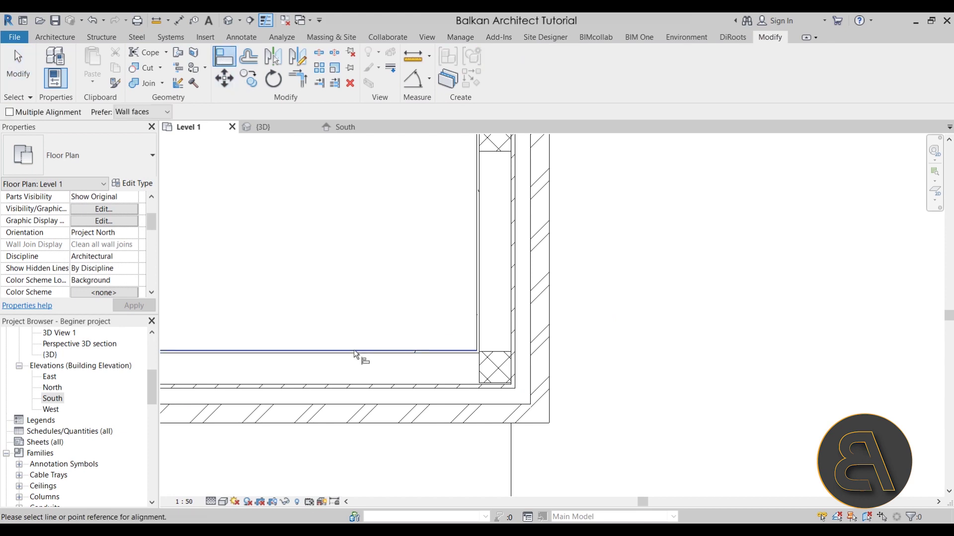
{"action": "left_click", "coordinate": [317, 387]}
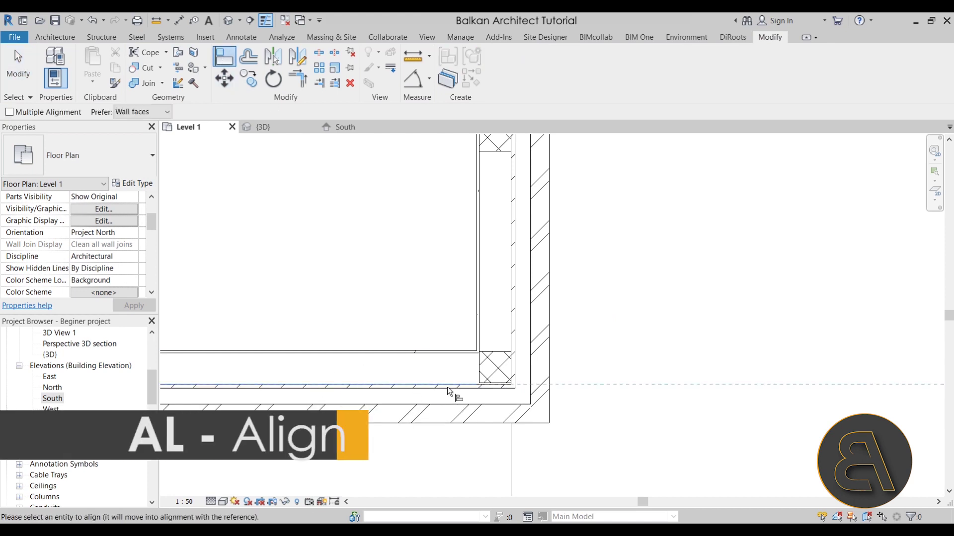
{"action": "scroll", "coordinate": [397, 382], "scroll_direction": "down", "scroll_amount": 3}
{"action": "middle_click_drag", "start_coordinate": [366, 379], "coordinate": [628, 375]}
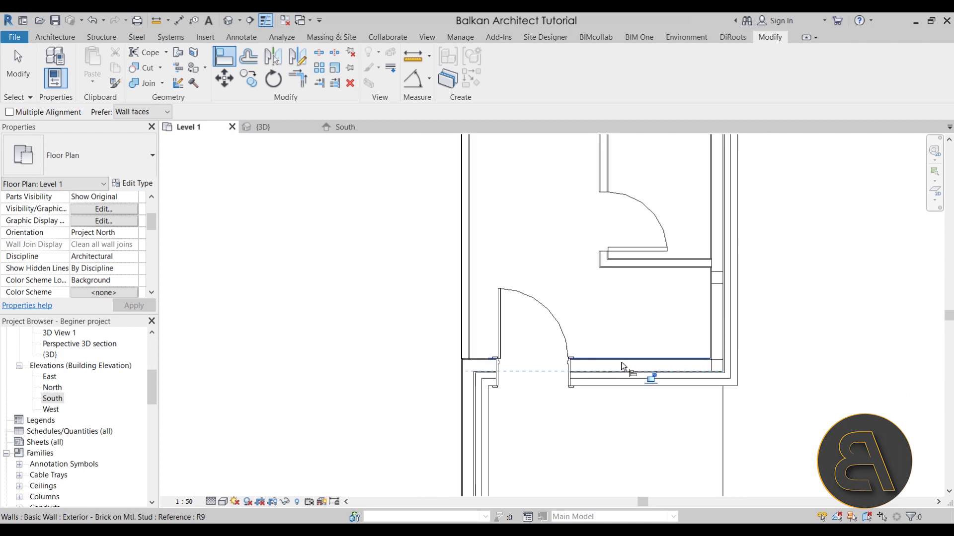
{"action": "key", "text": "Escape"}
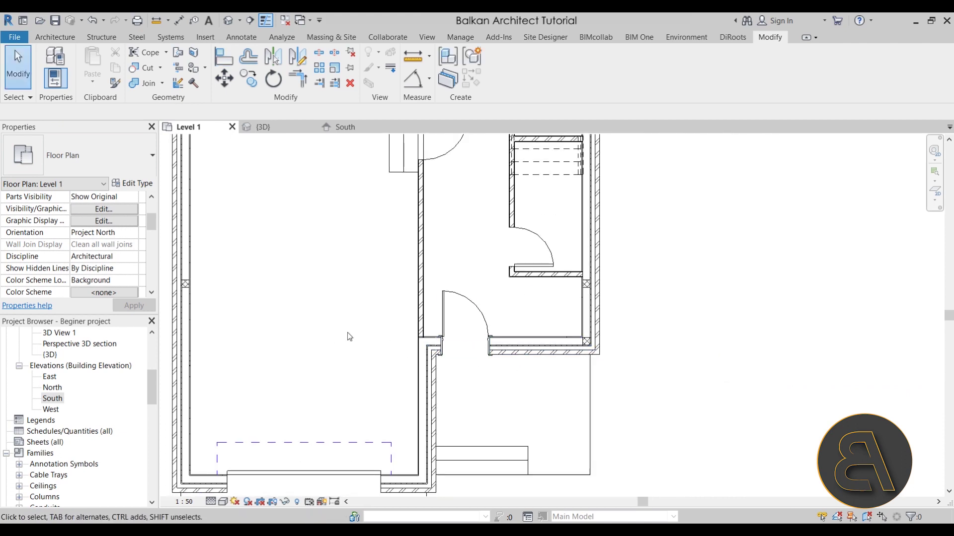
Step: Copy the lowest column in the opposite side wall to the garage's outer front corner, matching the inner layer corner
{"action": "middle_click_drag", "start_coordinate": [350, 323], "coordinate": [643, 332]}
{"action": "left_click", "coordinate": [495, 287]}
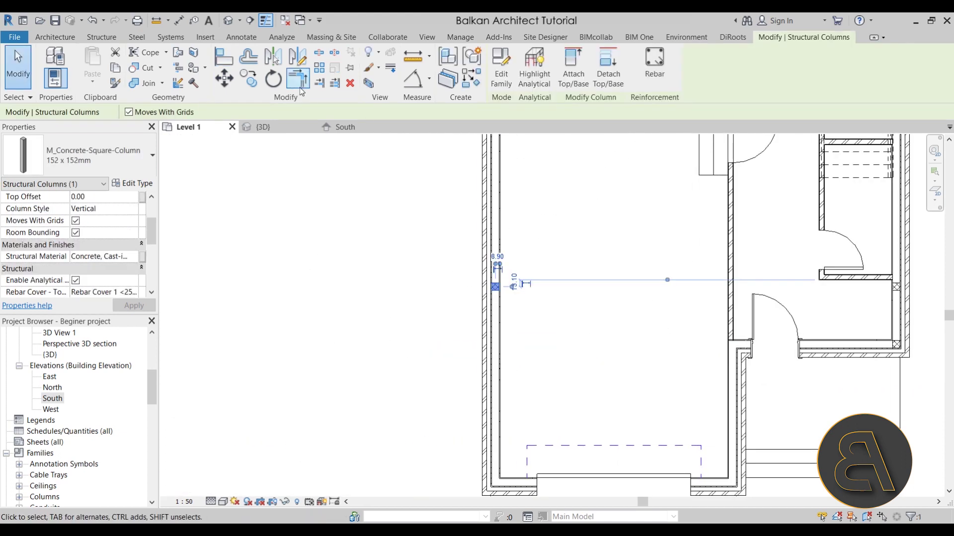
{"action": "left_click", "coordinate": [248, 80]}
{"action": "scroll", "coordinate": [497, 298], "scroll_direction": "up", "scroll_amount": 5}
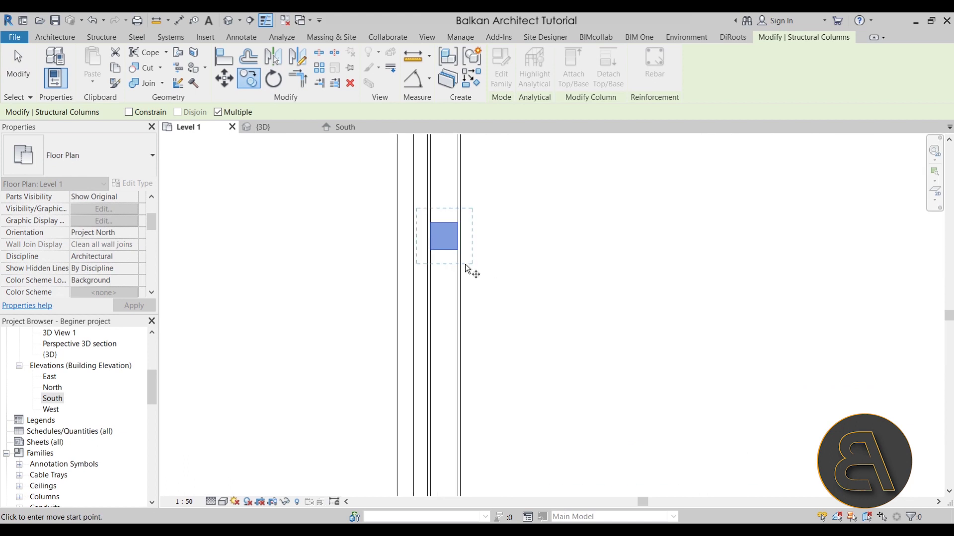
{"action": "left_click", "coordinate": [431, 251]}
{"action": "scroll", "coordinate": [499, 340], "scroll_direction": "down", "scroll_amount": 4}
{"action": "scroll", "coordinate": [398, 358], "scroll_direction": "up", "scroll_amount": 5}
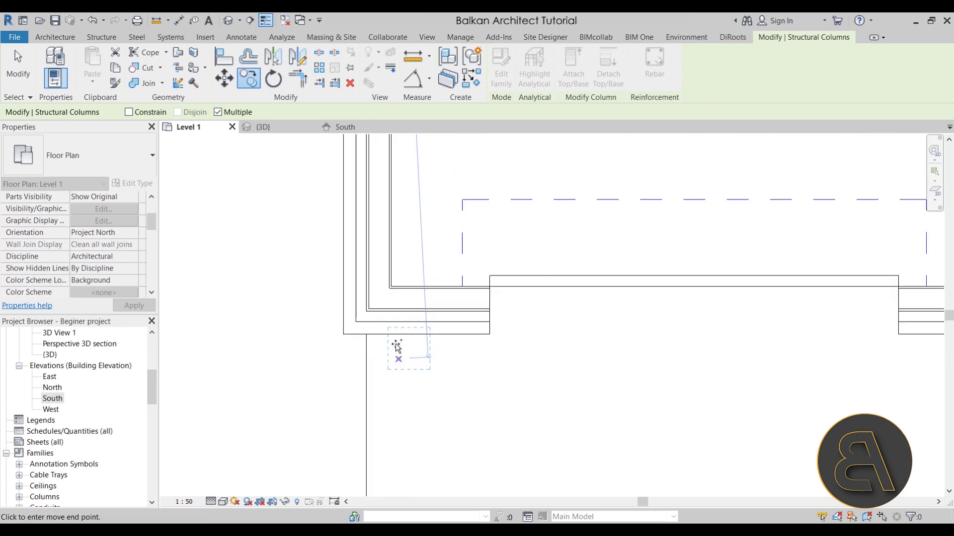
{"action": "left_click", "coordinate": [370, 312]}
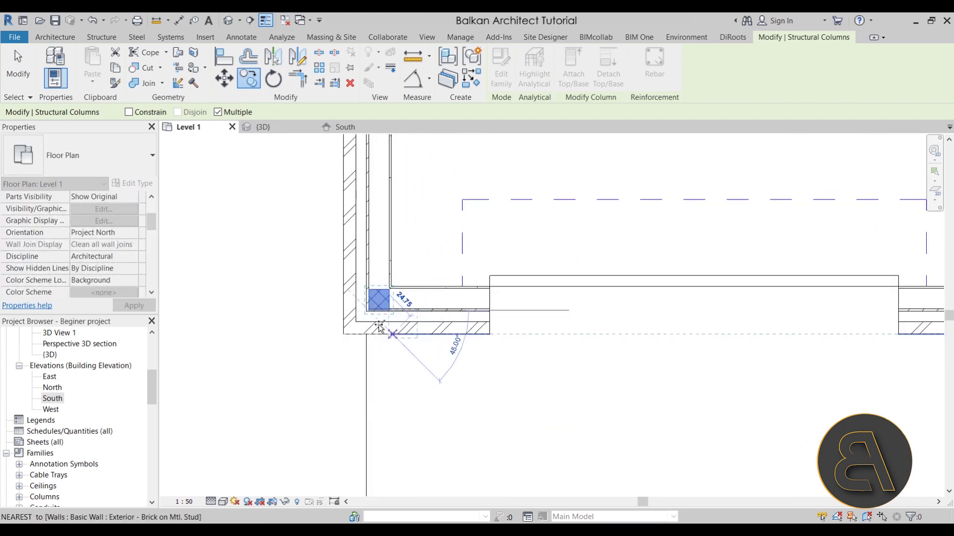
{"action": "scroll", "coordinate": [378, 318], "scroll_direction": "up", "scroll_amount": 3}
{"action": "key", "text": "Escape"}
{"action": "key", "text": "Escape"}
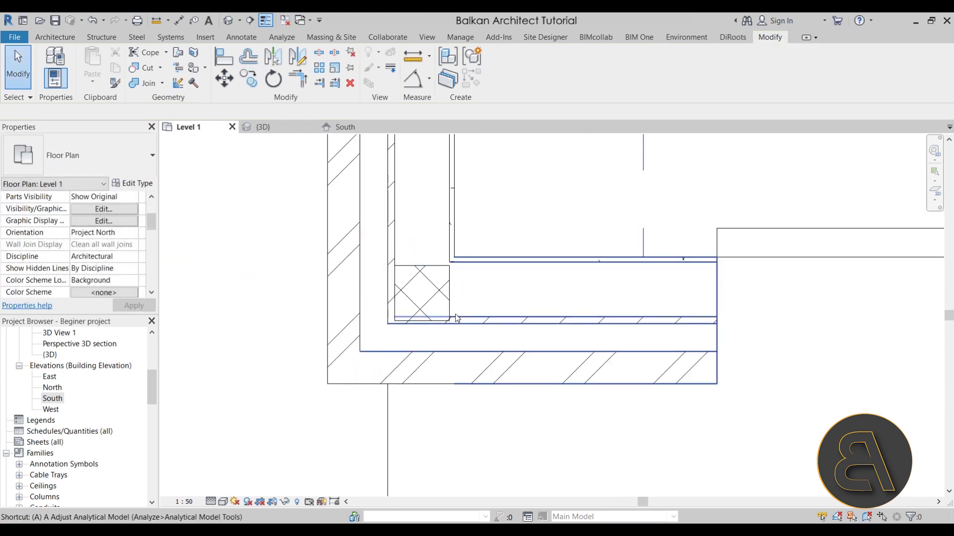
Step: Align the garage's outer front corner column with the inner layer line of the garage front wall
{"action": "key", "text": "l"}
{"action": "left_click", "coordinate": [518, 316]}
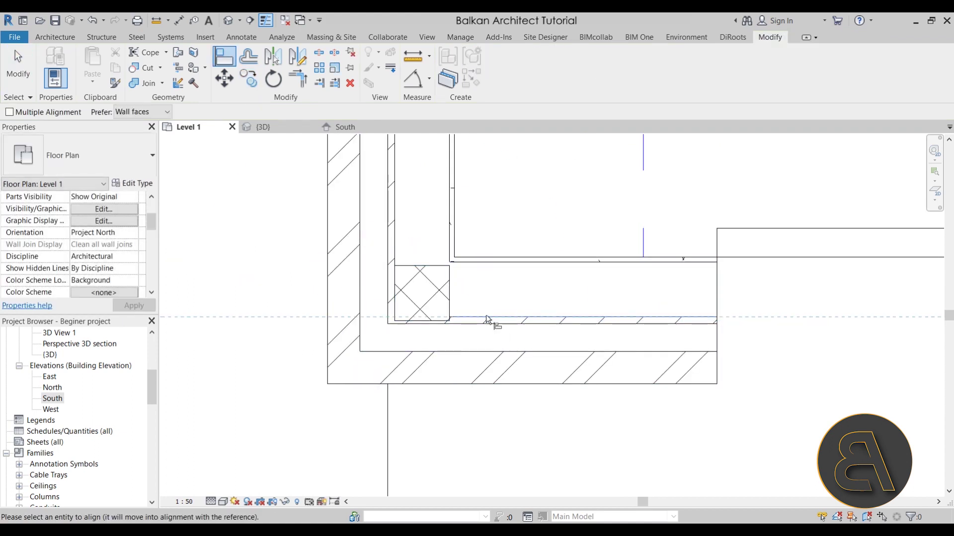
{"action": "left_click", "coordinate": [445, 322]}
{"action": "scroll", "coordinate": [386, 332], "scroll_direction": "down", "scroll_amount": 3}
{"action": "key", "text": "Escape"}
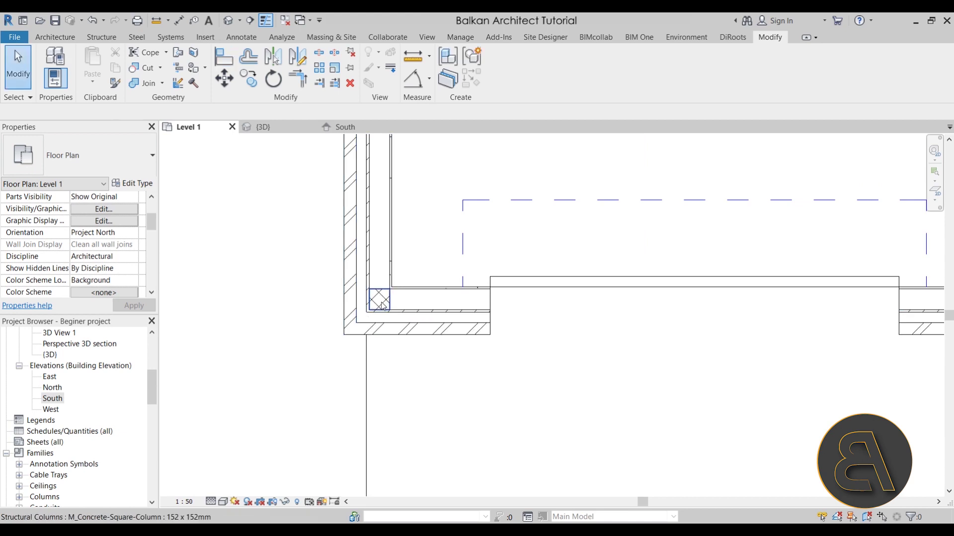
Step: Copy the garage's corner column across the garage door to the other front corner of the garage
{"action": "left_click", "coordinate": [379, 299]}
{"action": "left_click", "coordinate": [380, 312]}
{"action": "scroll", "coordinate": [505, 320], "scroll_direction": "up", "scroll_amount": 4}
{"action": "scroll", "coordinate": [541, 299], "scroll_direction": "up", "scroll_amount": 1}
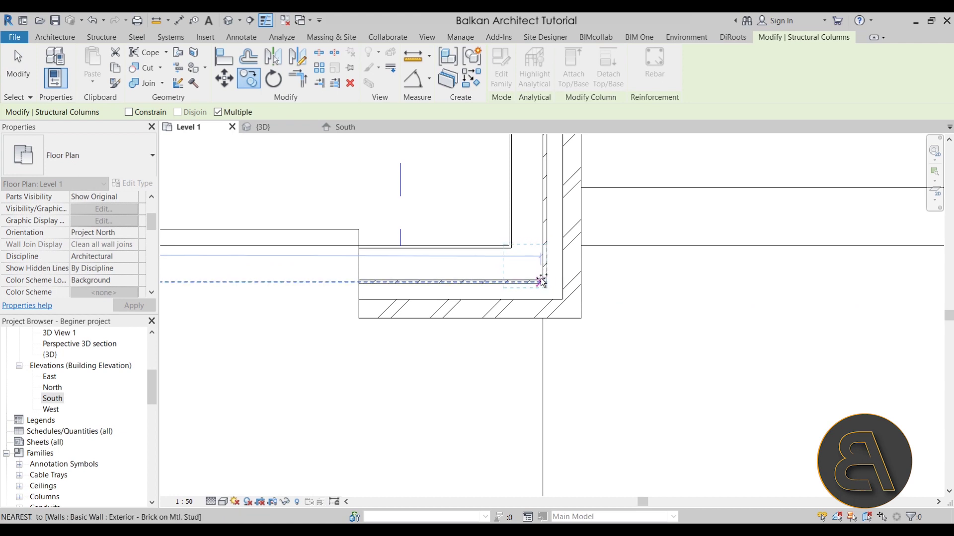
{"action": "scroll", "coordinate": [542, 281], "scroll_direction": "up", "scroll_amount": 2}
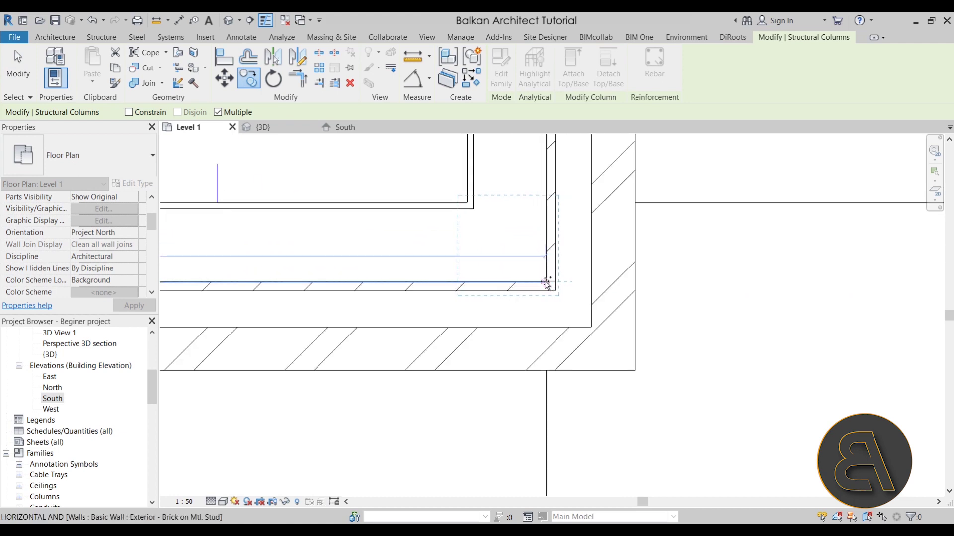
{"action": "left_click", "coordinate": [545, 282]}
{"action": "key", "text": "Escape"}
Step: Align the newly copied garage corner column with the inner layer line of the adjoining side wall
{"action": "middle_click_drag", "start_coordinate": [537, 228], "coordinate": [441, 270]}
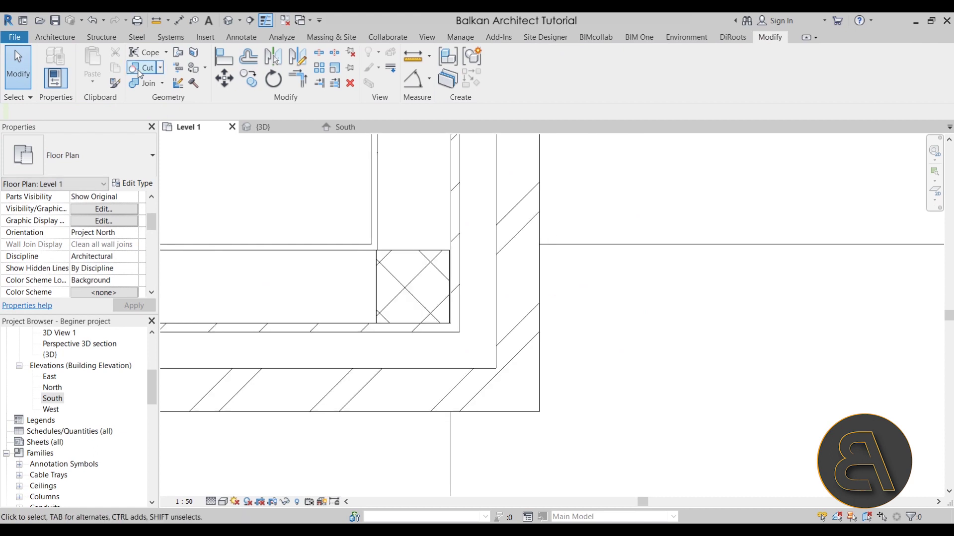
{"action": "left_click", "coordinate": [224, 56]}
{"action": "left_click", "coordinate": [451, 201]}
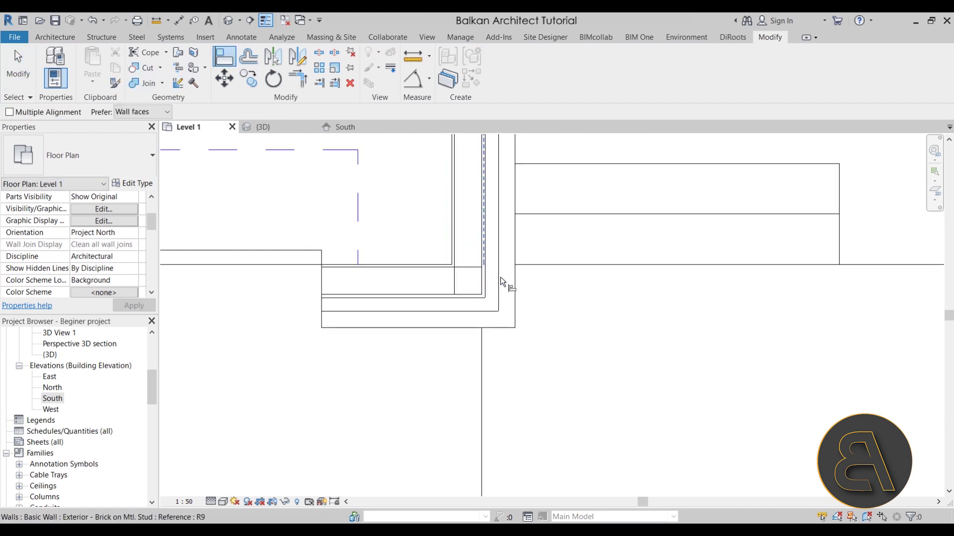
{"action": "key", "text": "Escape"}
Step: Turn off thin lines and examine the intermediate side-wall column beside the kitchen, checking its fit within the wall layers
{"action": "scroll", "coordinate": [501, 281], "scroll_direction": "down", "scroll_amount": 3}
{"action": "middle_click_drag", "start_coordinate": [501, 281], "coordinate": [398, 413]}
{"action": "scroll", "coordinate": [299, 211], "scroll_direction": "up", "scroll_amount": 2}
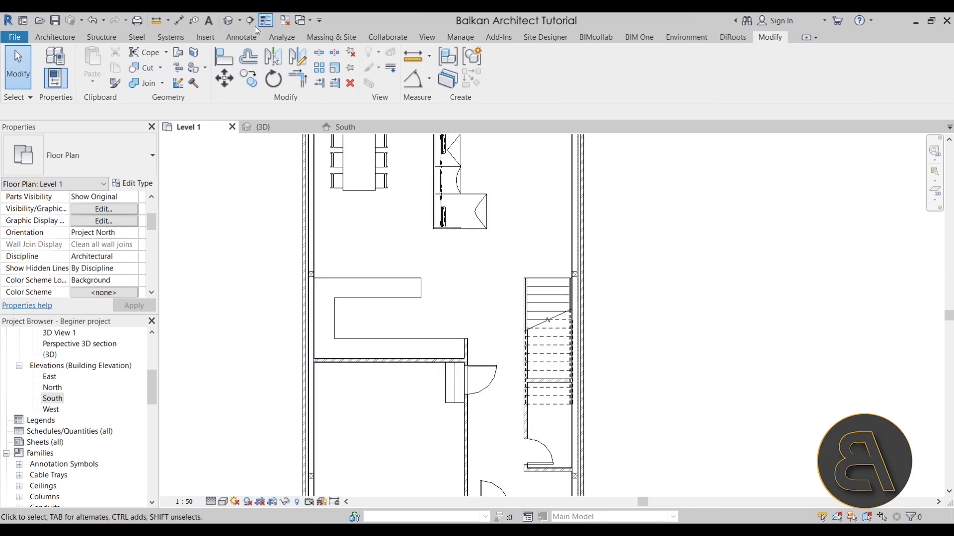
{"action": "scroll", "coordinate": [308, 279], "scroll_direction": "up", "scroll_amount": 4}
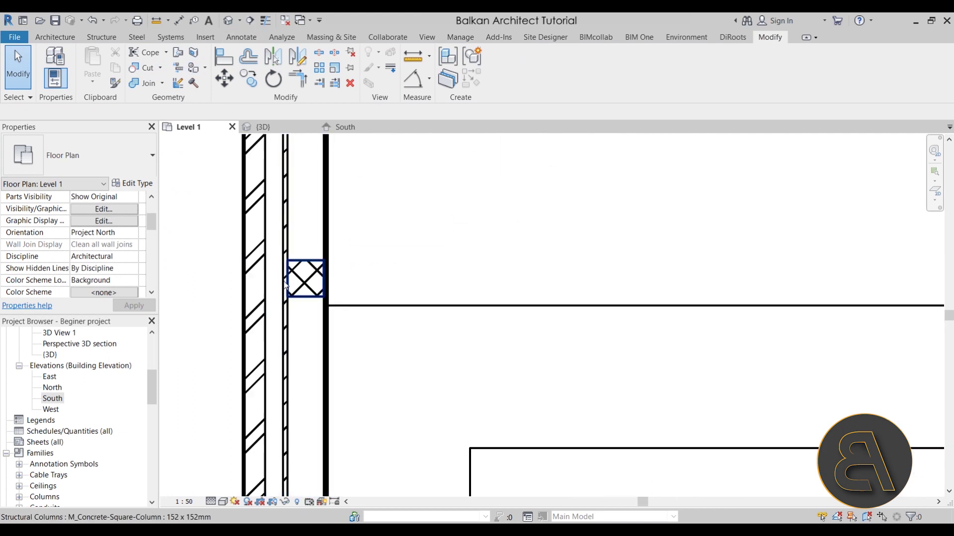
{"action": "scroll", "coordinate": [291, 287], "scroll_direction": "up", "scroll_amount": 3}
{"action": "left_click", "coordinate": [299, 256]}
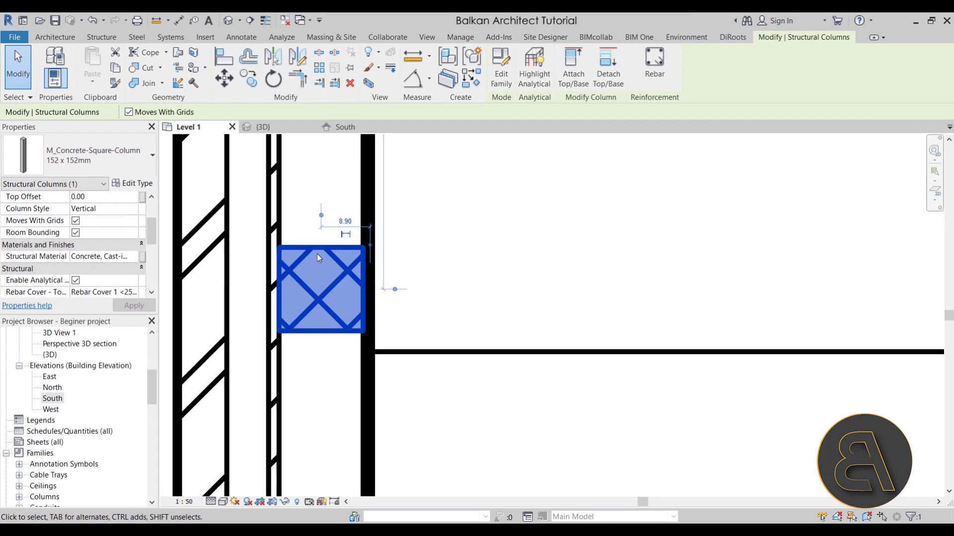
{"action": "key", "text": "Escape"}
{"action": "scroll", "coordinate": [383, 232], "scroll_direction": "down", "scroll_amount": 4}
{"action": "scroll", "coordinate": [313, 357], "scroll_direction": "down", "scroll_amount": 4}
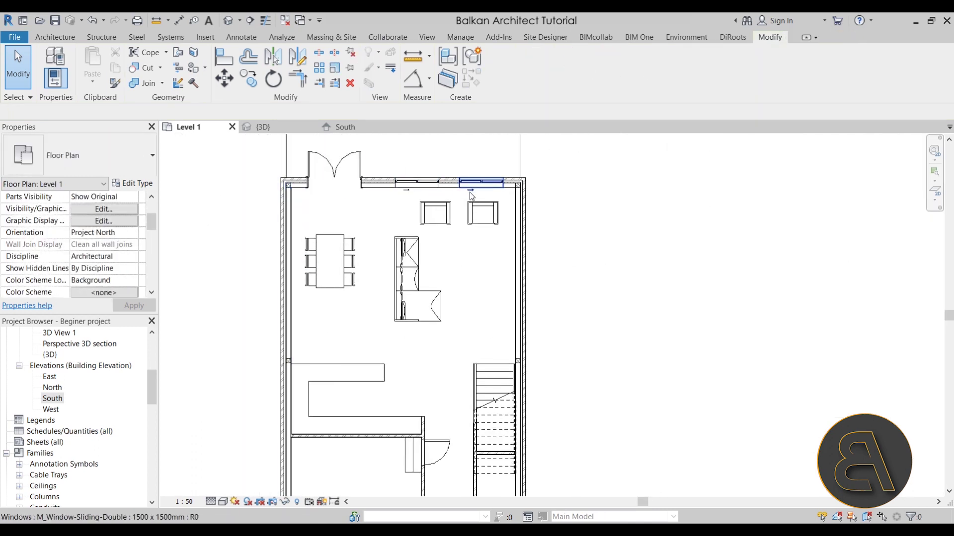
{"action": "scroll", "coordinate": [590, 274], "scroll_direction": "down", "scroll_amount": 1}
{"action": "scroll", "coordinate": [591, 274], "scroll_direction": "down", "scroll_amount": 1}
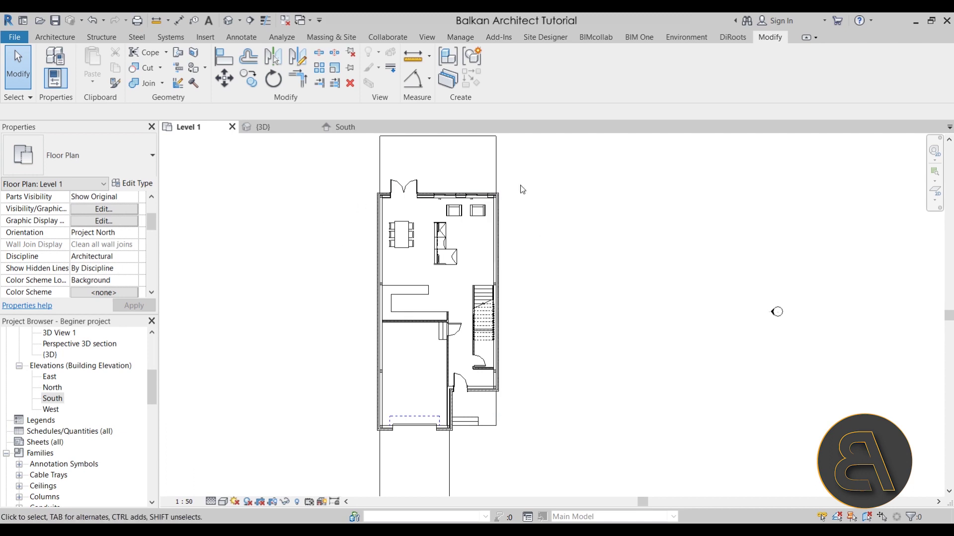
Step: Start the Beam command and load the M_Concrete-Rectangular Beam family from the Structural Framing Concrete folder of the US Metric library
{"action": "left_click", "coordinate": [104, 39]}
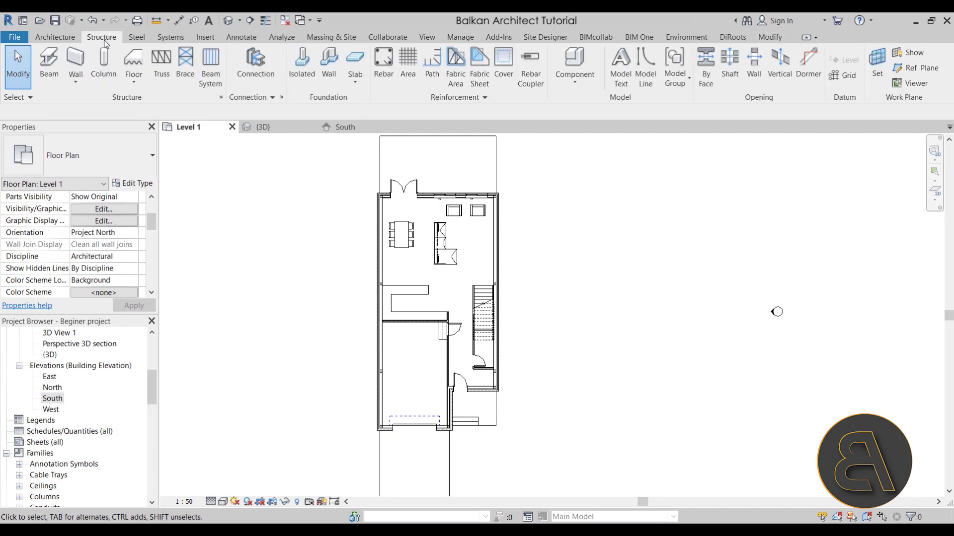
{"action": "left_click", "coordinate": [49, 62]}
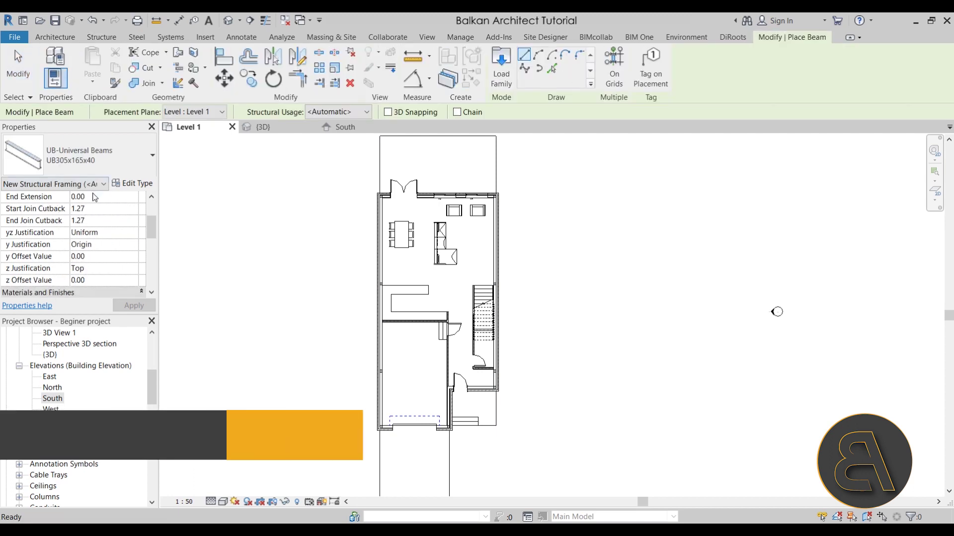
{"action": "left_click", "coordinate": [62, 171]}
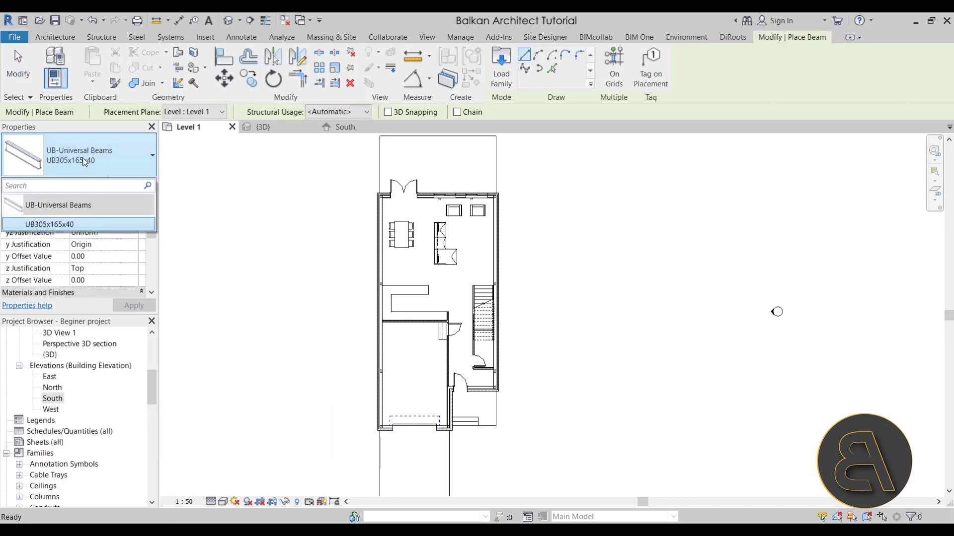
{"action": "left_click", "coordinate": [501, 89]}
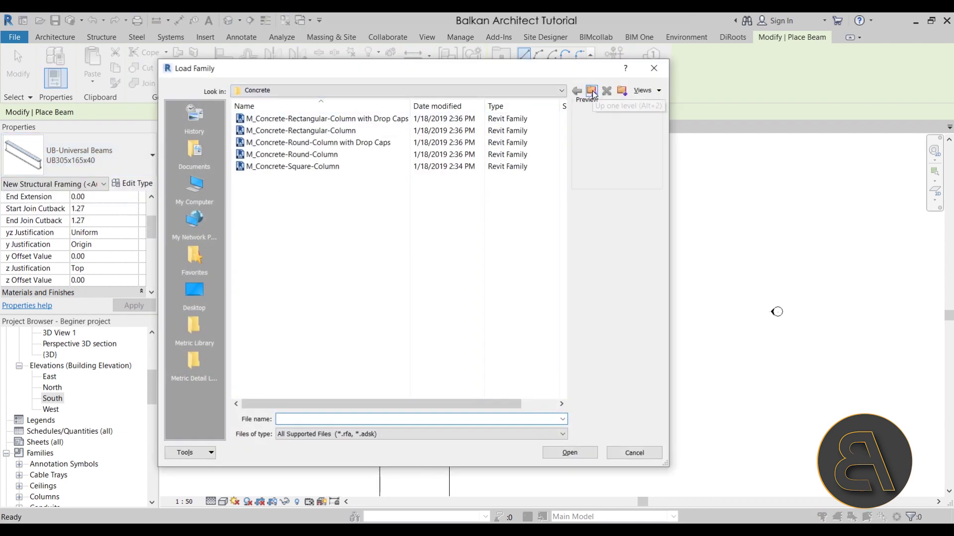
{"action": "left_click", "coordinate": [592, 91]}
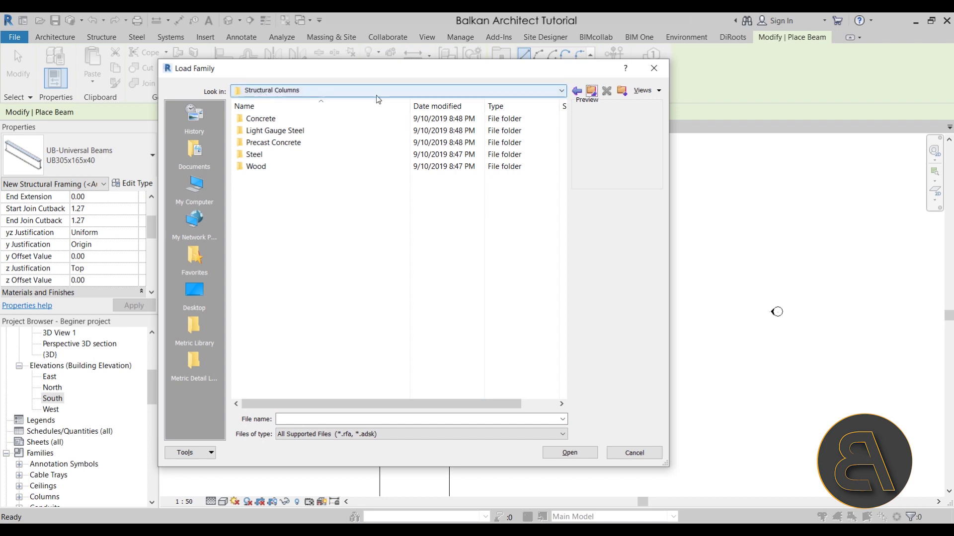
{"action": "left_click", "coordinate": [596, 92]}
{"action": "scroll", "coordinate": [337, 300], "scroll_direction": "down", "scroll_amount": 6}
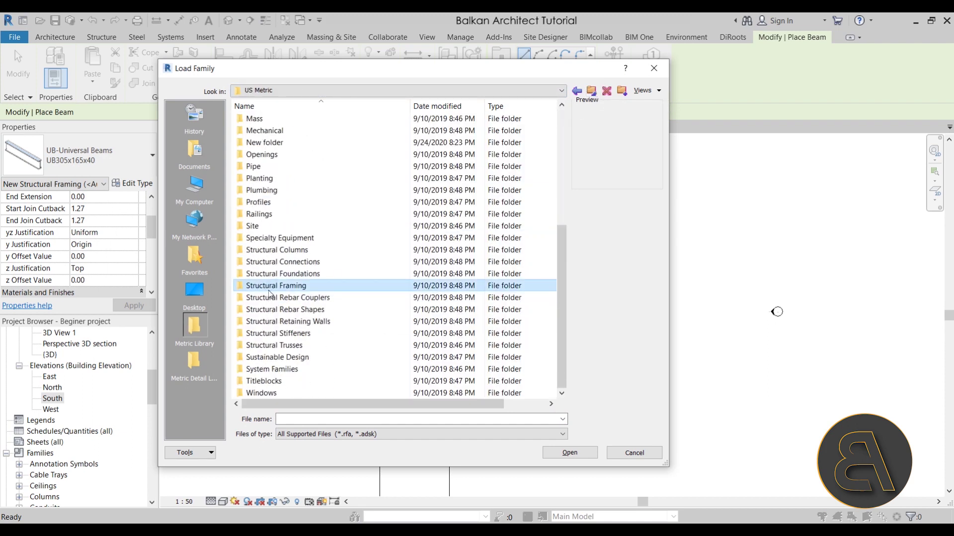
{"action": "double_click", "coordinate": [318, 286]}
{"action": "double_click", "coordinate": [262, 119]}
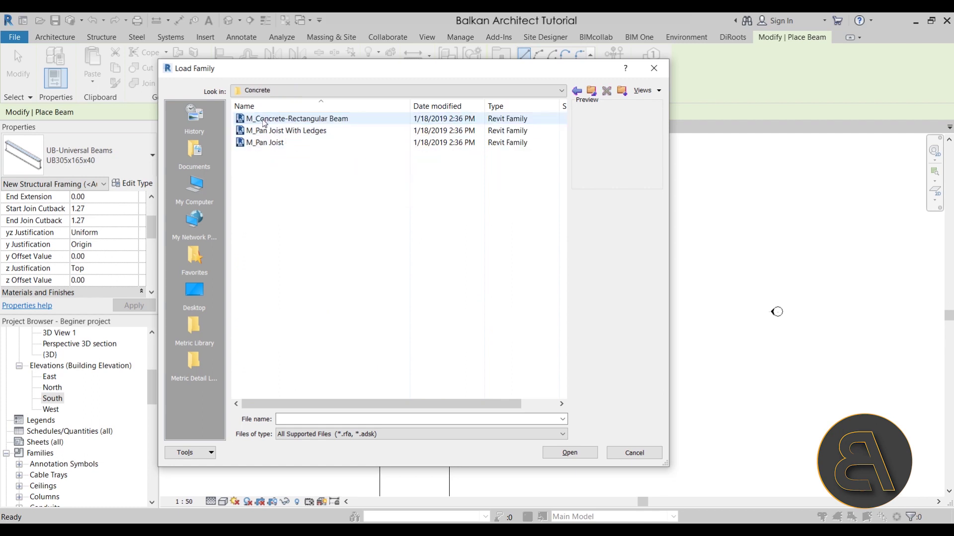
{"action": "left_click", "coordinate": [271, 119]}
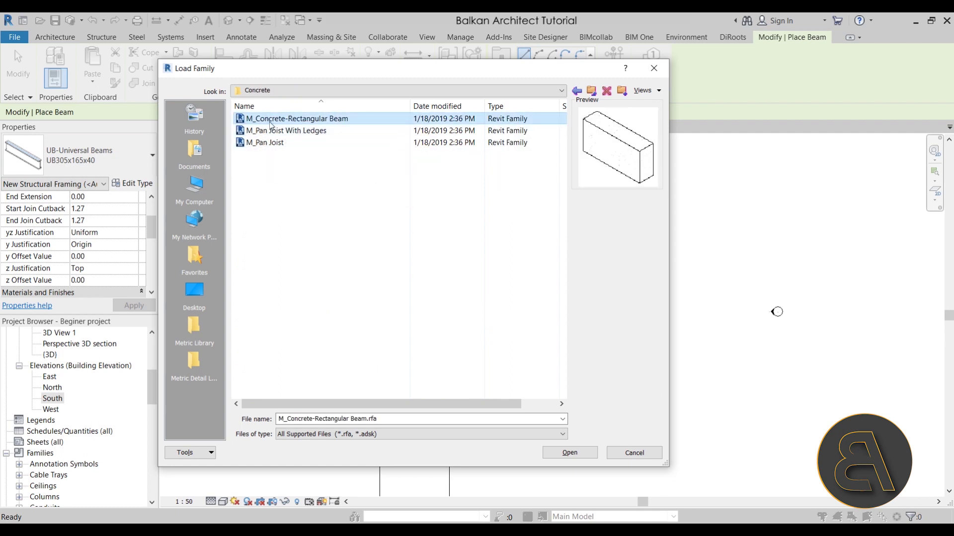
{"action": "left_click", "coordinate": [575, 453]}
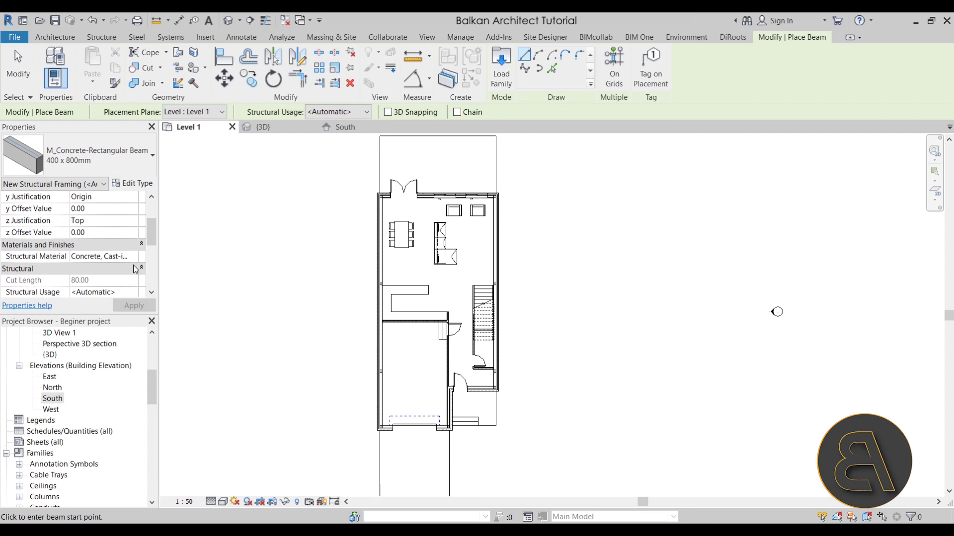
Step: Duplicate the 400 x 800mm concrete rectangular beam type and name the copy 152 x 200 mm
{"action": "scroll", "coordinate": [100, 257], "scroll_direction": "up", "scroll_amount": 2}
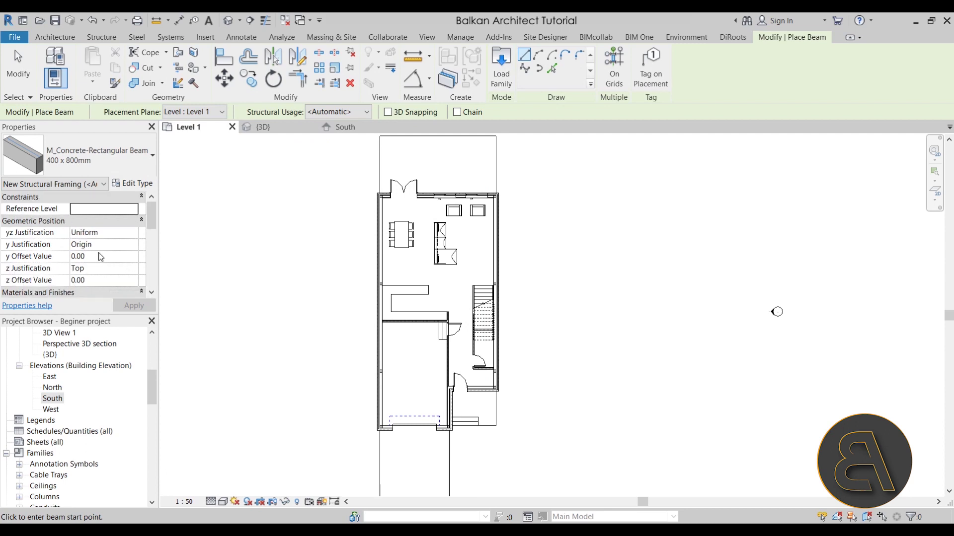
{"action": "left_click", "coordinate": [92, 162]}
{"action": "left_click", "coordinate": [48, 239]}
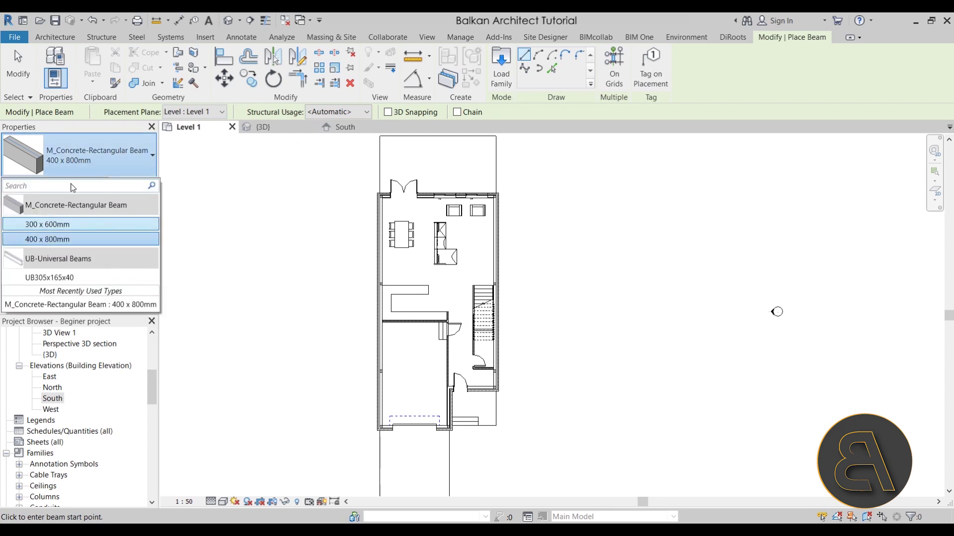
{"action": "left_click", "coordinate": [151, 185]}
{"action": "left_click", "coordinate": [347, 139]}
{"action": "key", "text": "Home"}
{"action": "key", "text": "shift+Right"}
{"action": "key", "text": "shift+Right"}
{"action": "key", "text": "shift+Right"}
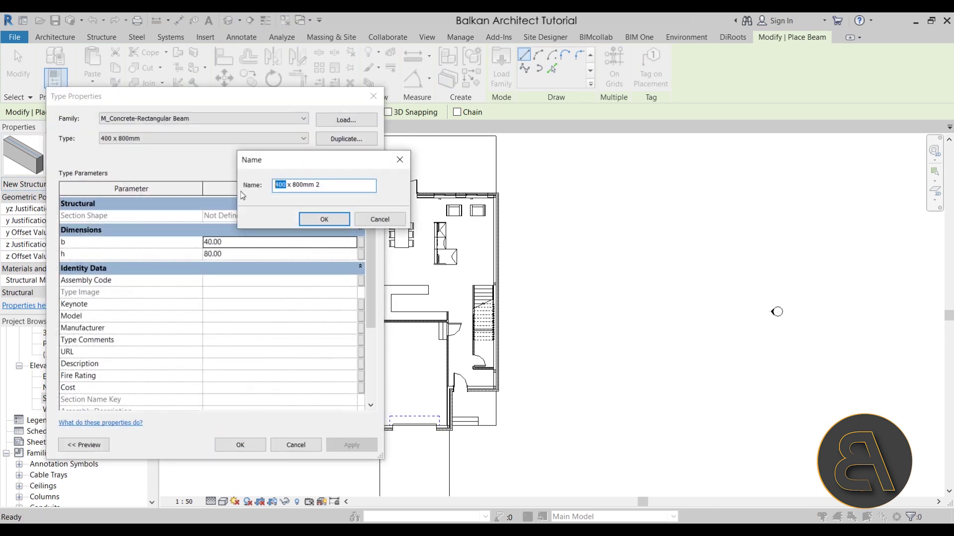
{"action": "type", "text": "152"}
{"action": "left_click_drag", "start_coordinate": [293, 186], "coordinate": [305, 189]}
{"action": "type", "text": "10"}
{"action": "type", "text": "200"}
{"action": "left_click_drag", "start_coordinate": [325, 192], "coordinate": [318, 193]}
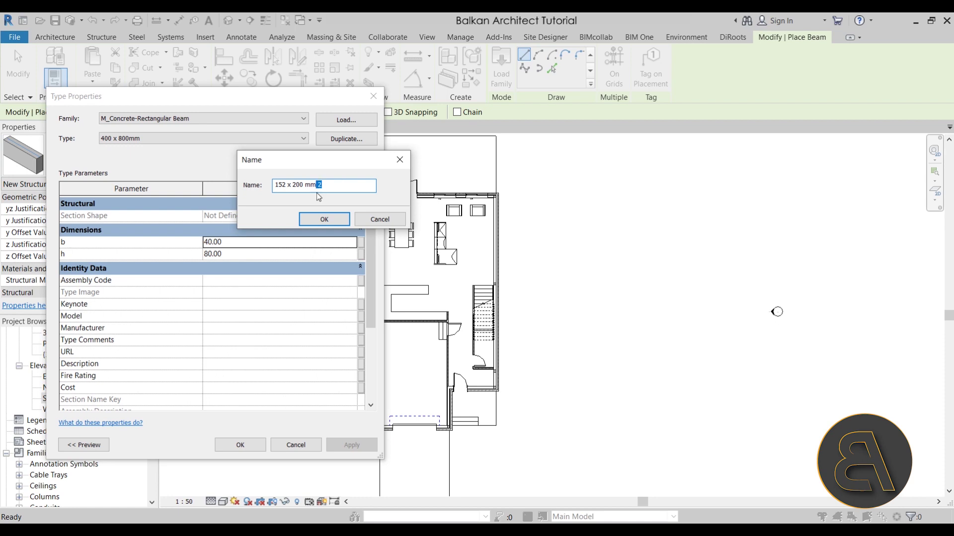
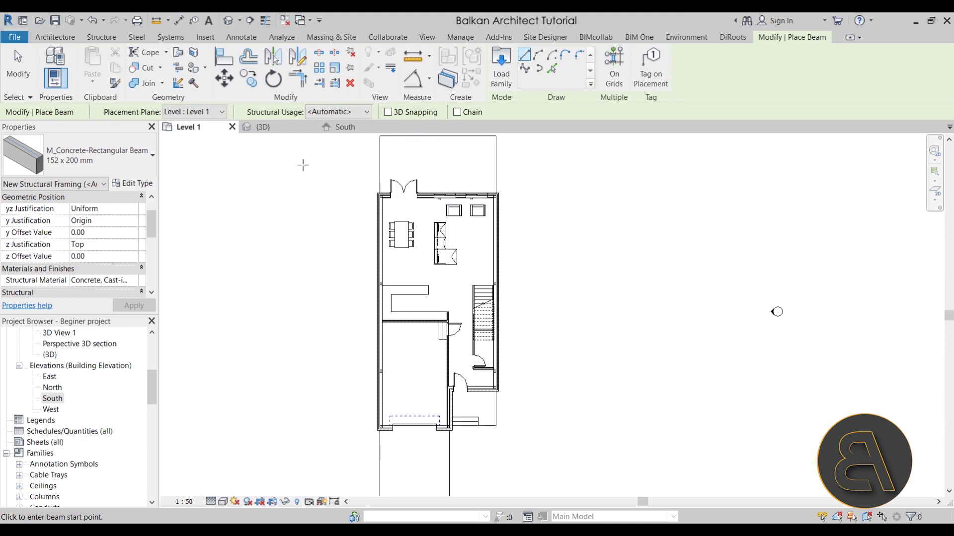
{"action": "scroll", "coordinate": [69, 395], "scroll_direction": "up", "scroll_amount": 3}
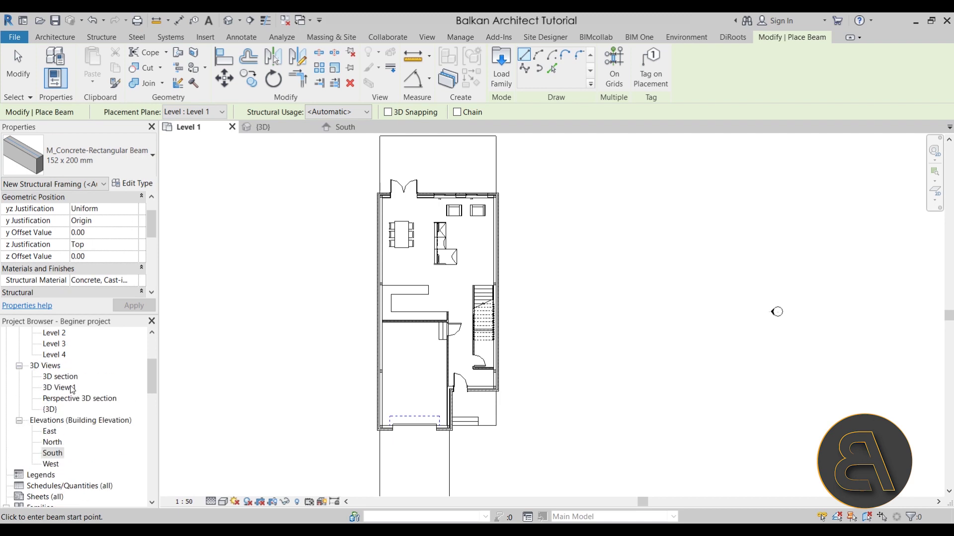
{"action": "double_click", "coordinate": [64, 378]}
{"action": "scroll", "coordinate": [571, 313], "scroll_direction": "up", "scroll_amount": 4}
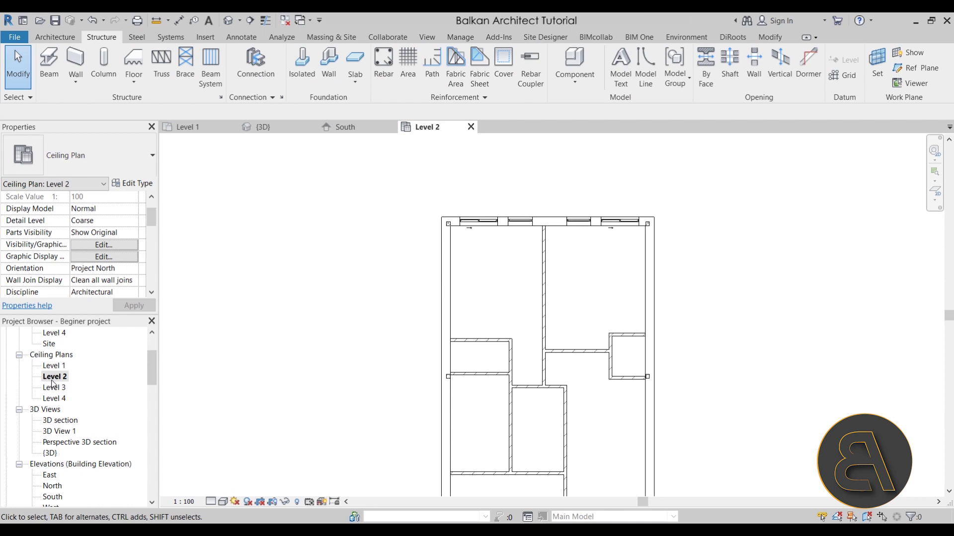
{"action": "scroll", "coordinate": [101, 348], "scroll_direction": "up", "scroll_amount": 2}
{"action": "left_click", "coordinate": [471, 127]}
Step: Open the Level 2 floor plan and examine the structural columns at the rear wall's corners
{"action": "double_click", "coordinate": [55, 377]}
{"action": "scroll", "coordinate": [379, 218], "scroll_direction": "up", "scroll_amount": 6}
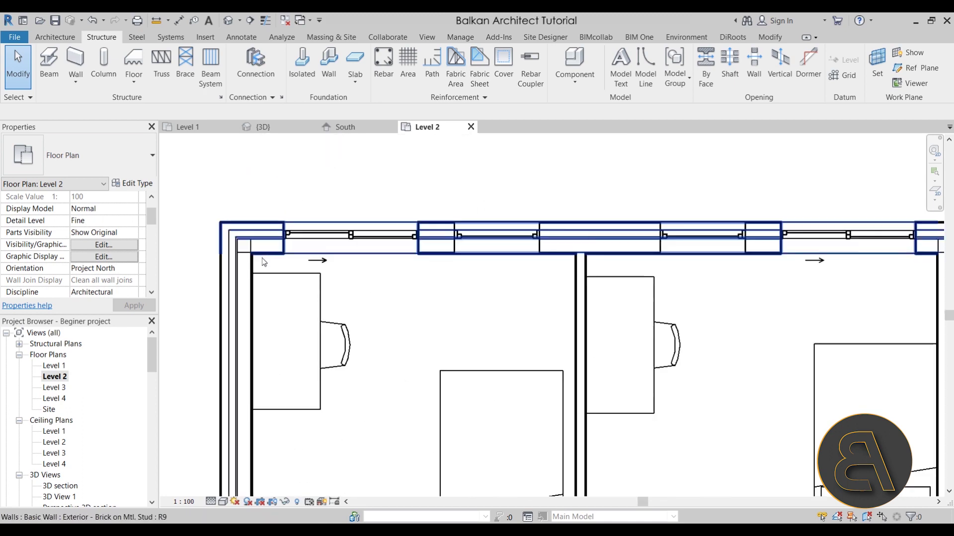
{"action": "scroll", "coordinate": [263, 261], "scroll_direction": "up", "scroll_amount": 3}
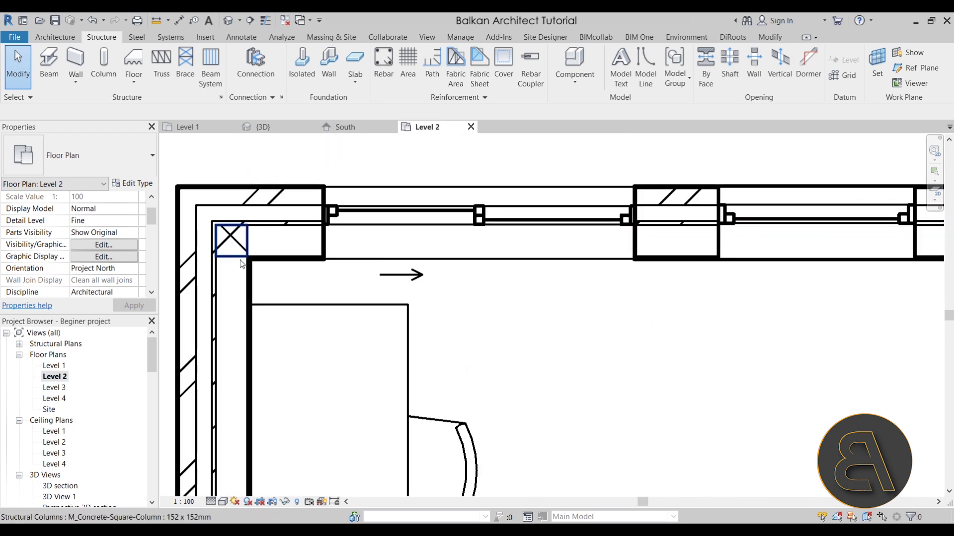
{"action": "scroll", "coordinate": [247, 259], "scroll_direction": "down", "scroll_amount": 4}
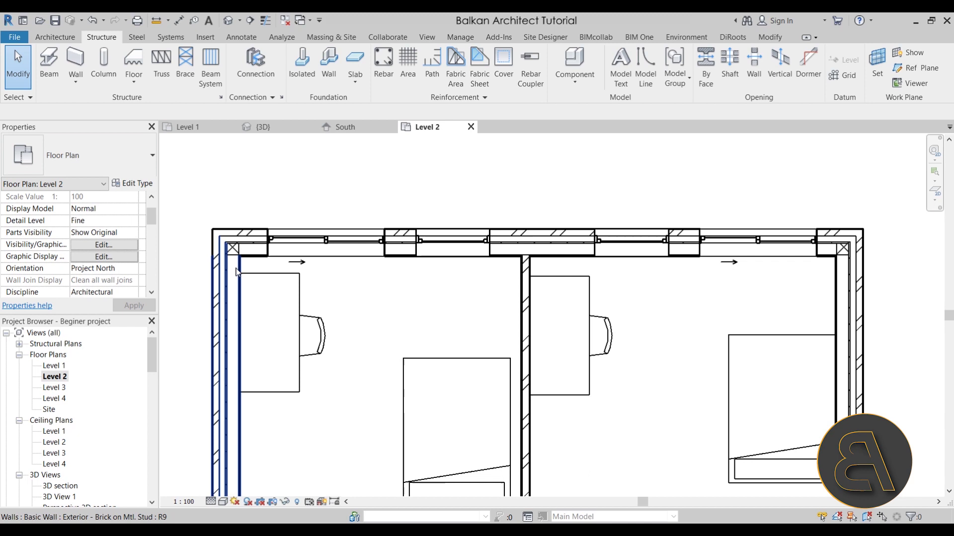
{"action": "middle_click_drag", "start_coordinate": [363, 331], "coordinate": [360, 311]}
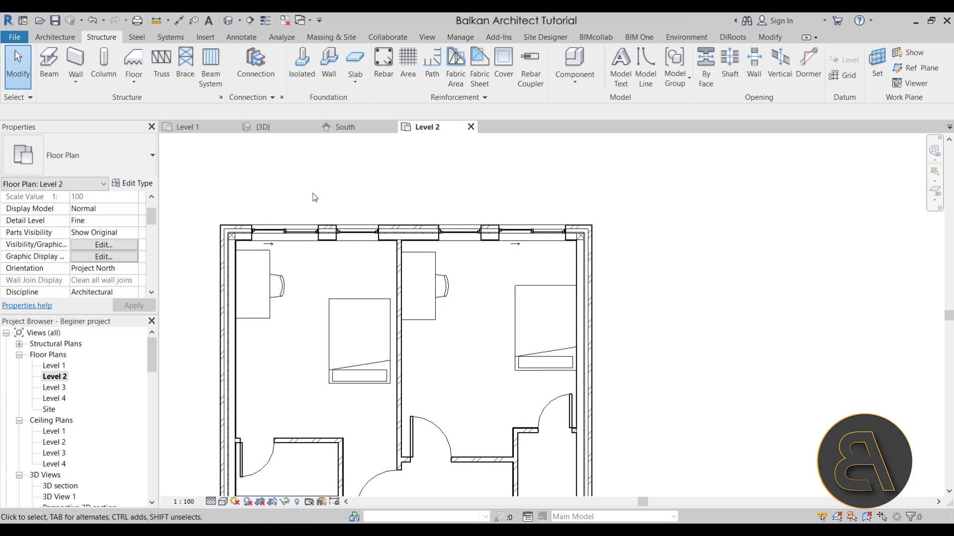
Step: Place a 152 x 200 mm concrete beam on Level 2 along the rear wall between the two corner columns
{"action": "left_click", "coordinate": [55, 72]}
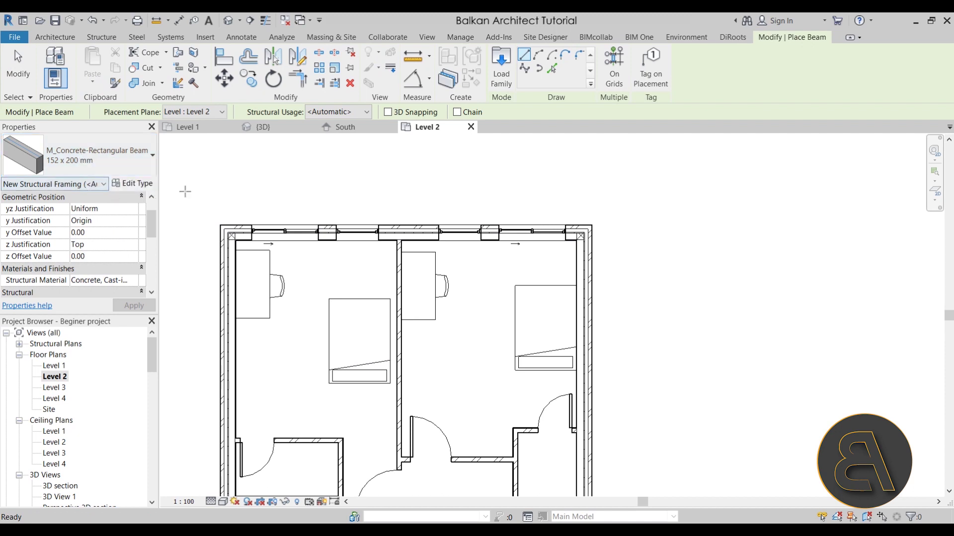
{"action": "scroll", "coordinate": [230, 233], "scroll_direction": "up", "scroll_amount": 5}
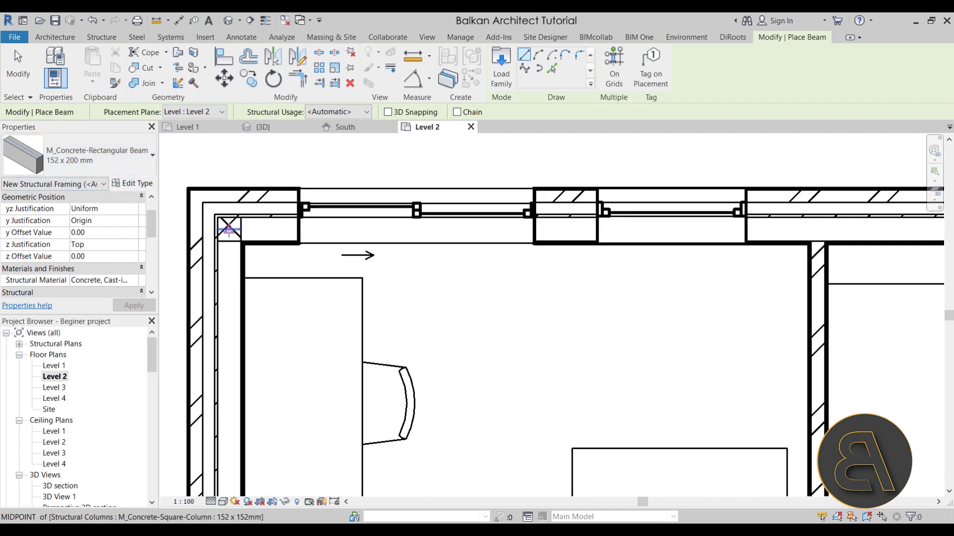
{"action": "left_click", "coordinate": [230, 230]}
{"action": "scroll", "coordinate": [486, 319], "scroll_direction": "down", "scroll_amount": 5}
{"action": "scroll", "coordinate": [491, 264], "scroll_direction": "up", "scroll_amount": 4}
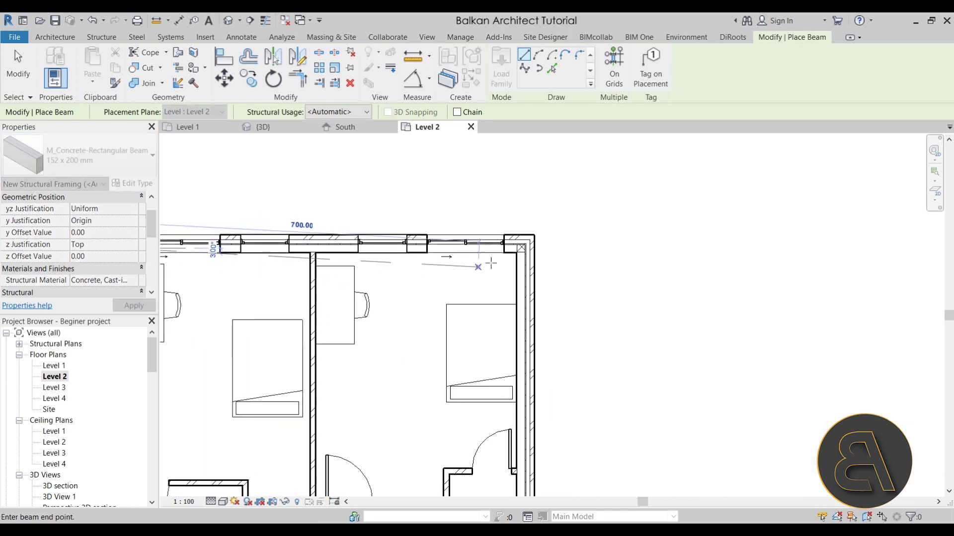
{"action": "left_click", "coordinate": [529, 241]}
{"action": "scroll", "coordinate": [441, 290], "scroll_direction": "down", "scroll_amount": 4}
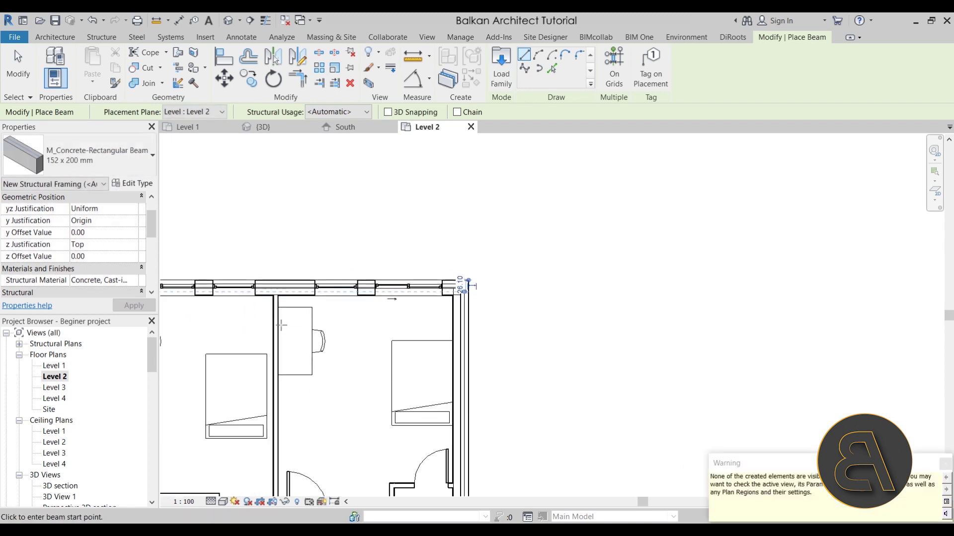
Step: Place Level 2 beams between corner columns along the bathroom-side exterior wall and across the front wall of the large bedroom
{"action": "scroll", "coordinate": [277, 270], "scroll_direction": "up", "scroll_amount": 1}
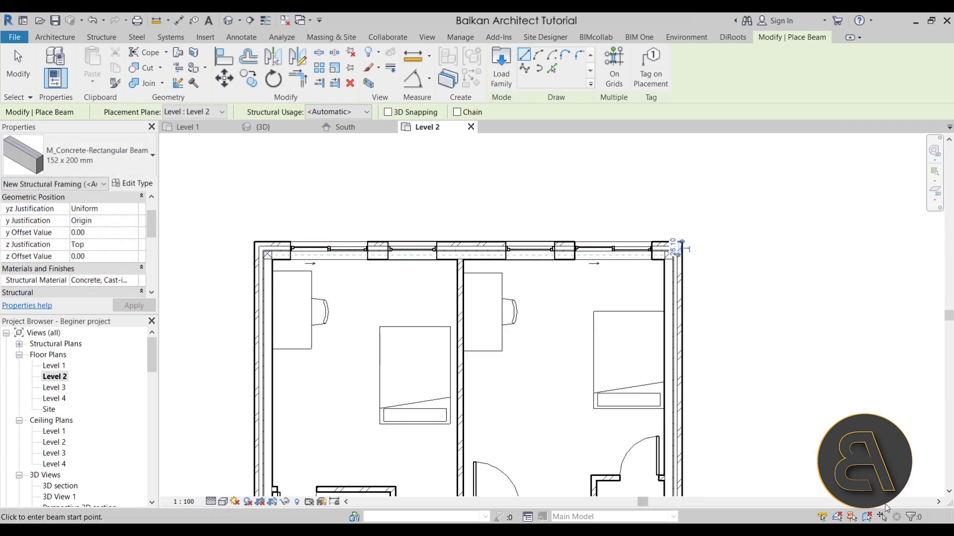
{"action": "scroll", "coordinate": [285, 283], "scroll_direction": "up", "scroll_amount": 2}
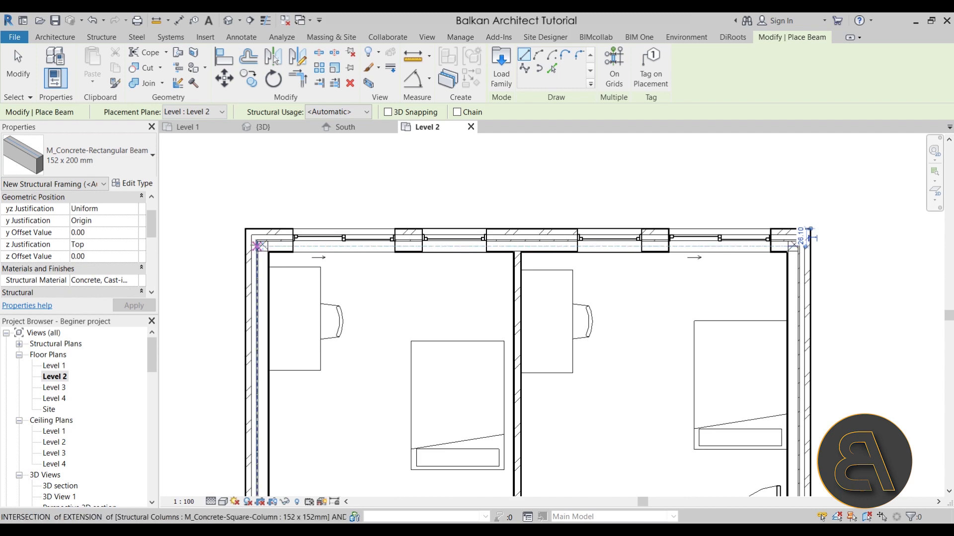
{"action": "left_click", "coordinate": [262, 245]}
{"action": "scroll", "coordinate": [321, 368], "scroll_direction": "down", "scroll_amount": 4}
{"action": "scroll", "coordinate": [326, 403], "scroll_direction": "up", "scroll_amount": 4}
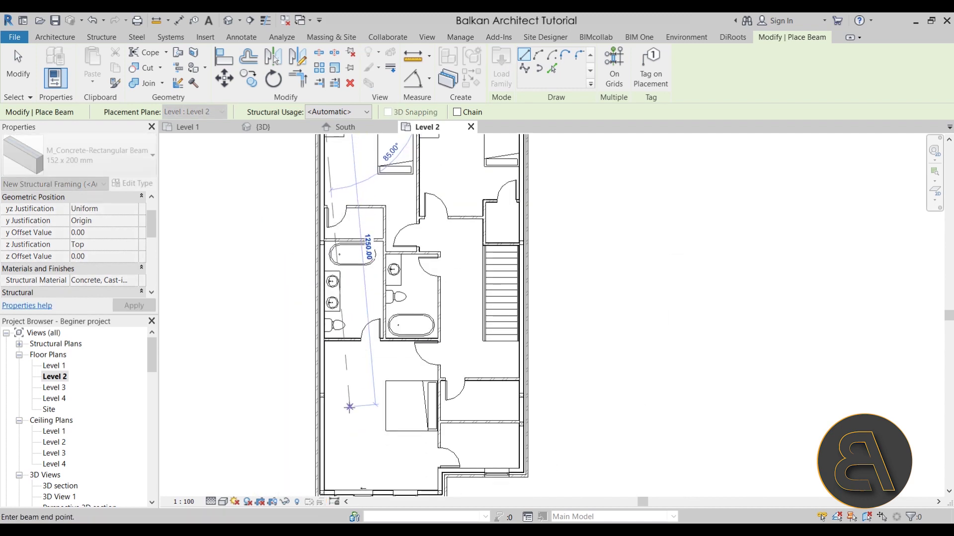
{"action": "left_click", "coordinate": [326, 392]}
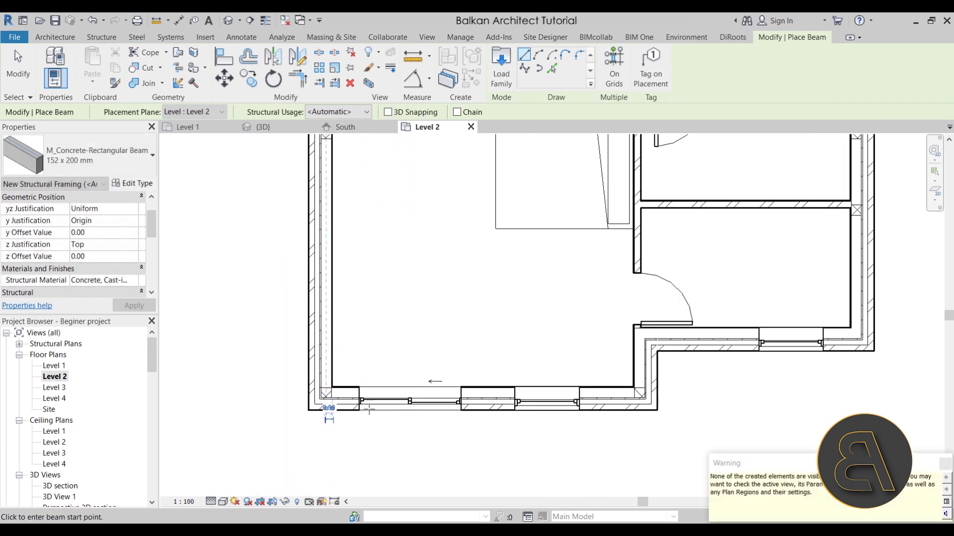
{"action": "left_click", "coordinate": [327, 393]}
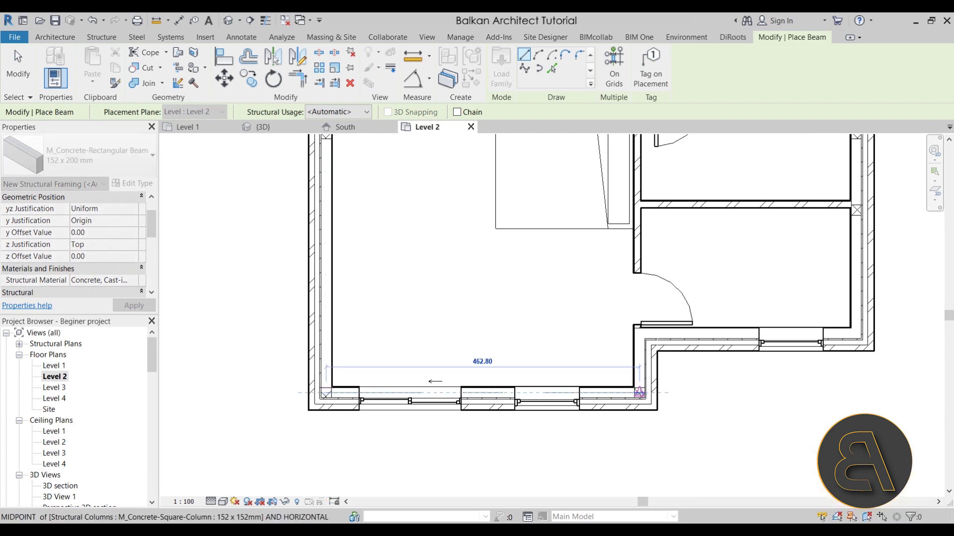
{"action": "left_click", "coordinate": [640, 393]}
Step: Place a Level 2 beam along the staircase-side exterior wall from the front corner column to the rear corner column, and end the Beam command
{"action": "scroll", "coordinate": [641, 393], "scroll_direction": "down", "scroll_amount": 1}
{"action": "middle_click_drag", "start_coordinate": [795, 278], "coordinate": [425, 326]}
{"action": "left_click", "coordinate": [442, 384]}
{"action": "left_click", "coordinate": [432, 243]}
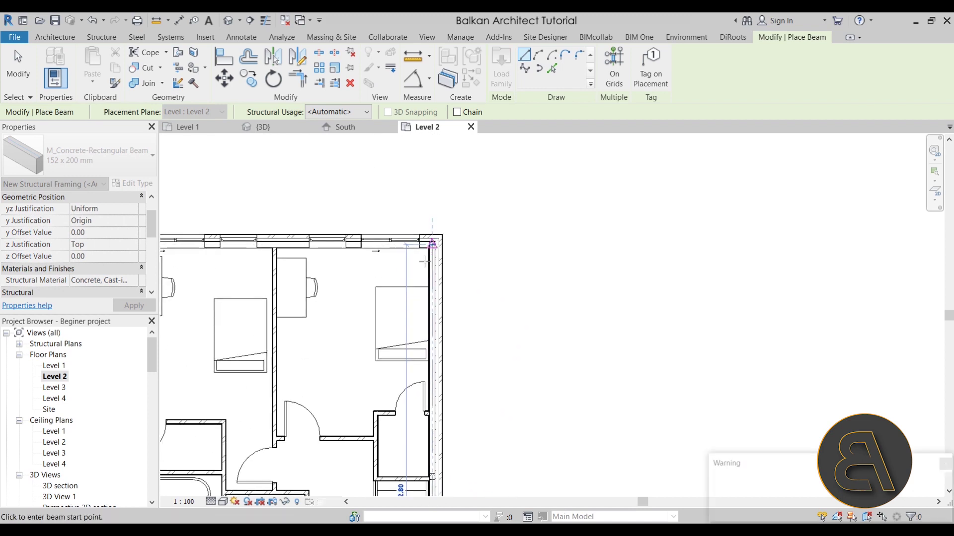
{"action": "scroll", "coordinate": [432, 243], "scroll_direction": "down", "scroll_amount": 2}
{"action": "key", "text": "Escape"}
{"action": "key", "text": "Escape"}
Step: Draw a building section across the full width of the two rear bedrooms on Level 2, extending beyond both side walls
{"action": "scroll", "coordinate": [407, 233], "scroll_direction": "down", "scroll_amount": 2}
{"action": "scroll", "coordinate": [383, 368], "scroll_direction": "up", "scroll_amount": 3}
{"action": "scroll", "coordinate": [348, 397], "scroll_direction": "down", "scroll_amount": 3}
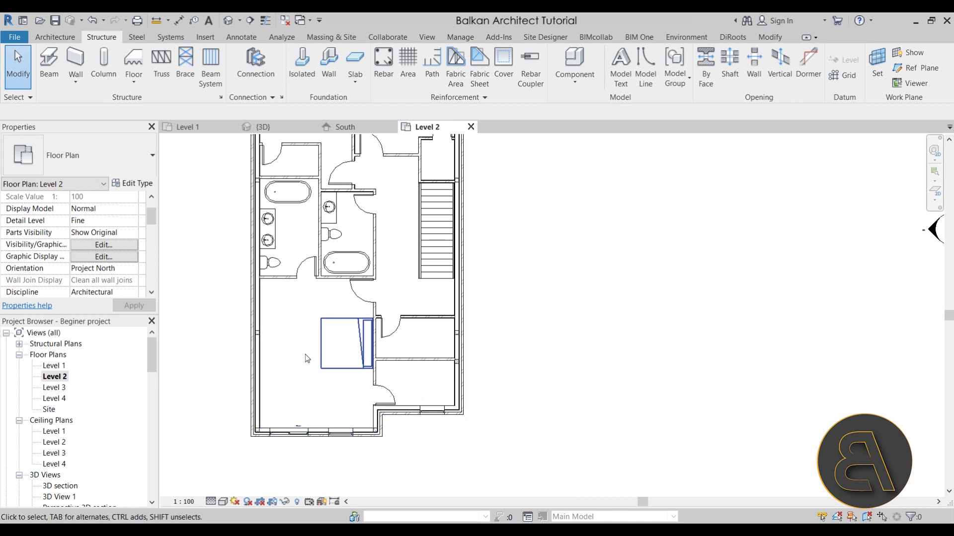
{"action": "scroll", "coordinate": [309, 276], "scroll_direction": "up", "scroll_amount": 2}
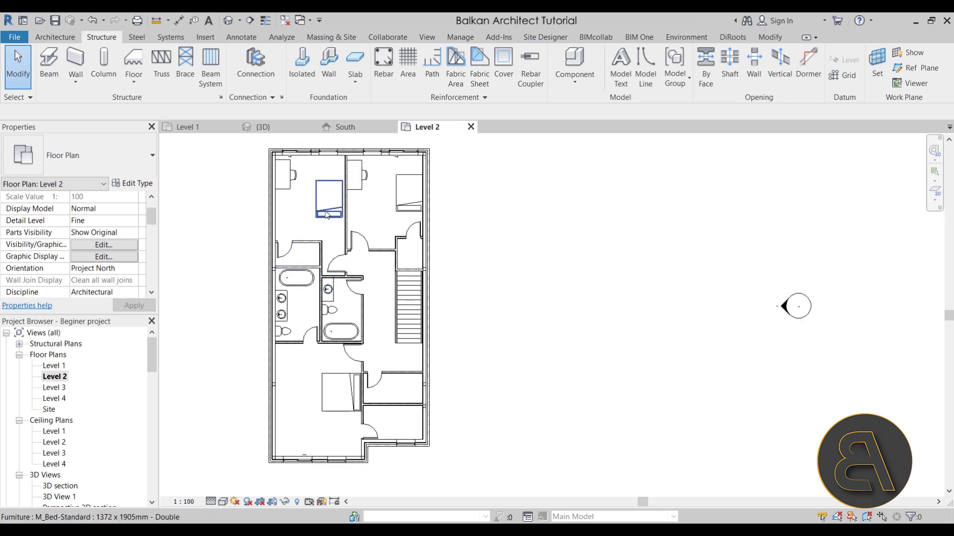
{"action": "middle_click_drag", "start_coordinate": [294, 216], "coordinate": [304, 270]}
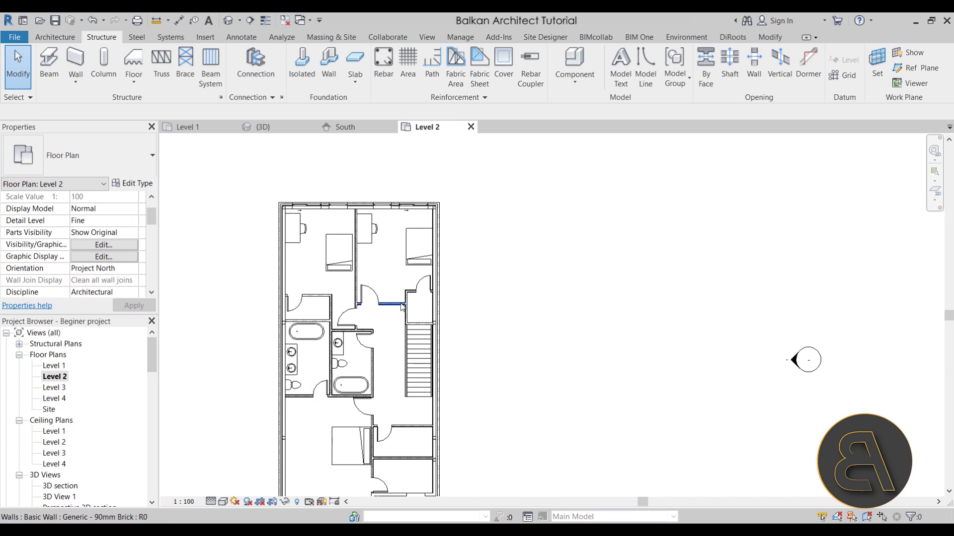
{"action": "middle_click_drag", "start_coordinate": [318, 370], "coordinate": [318, 388]}
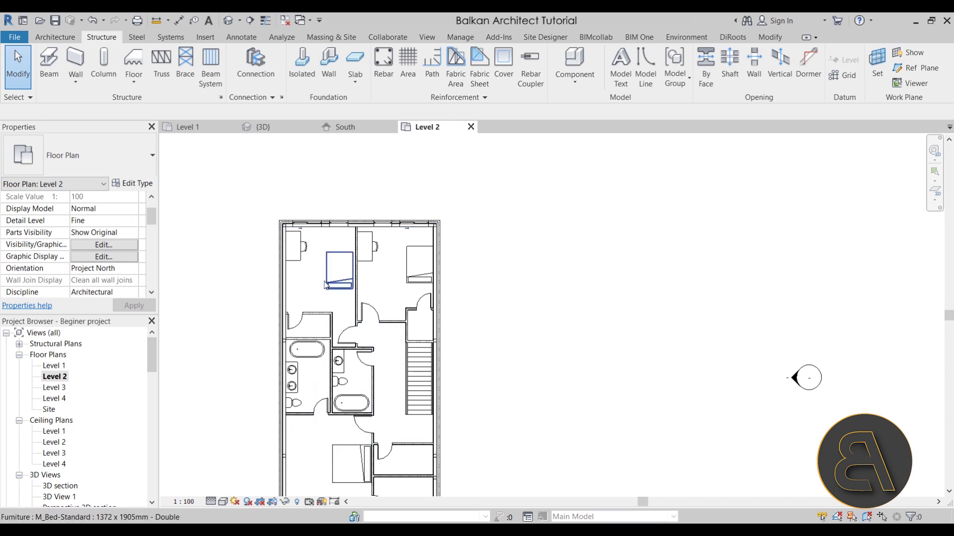
{"action": "left_click", "coordinate": [57, 376]}
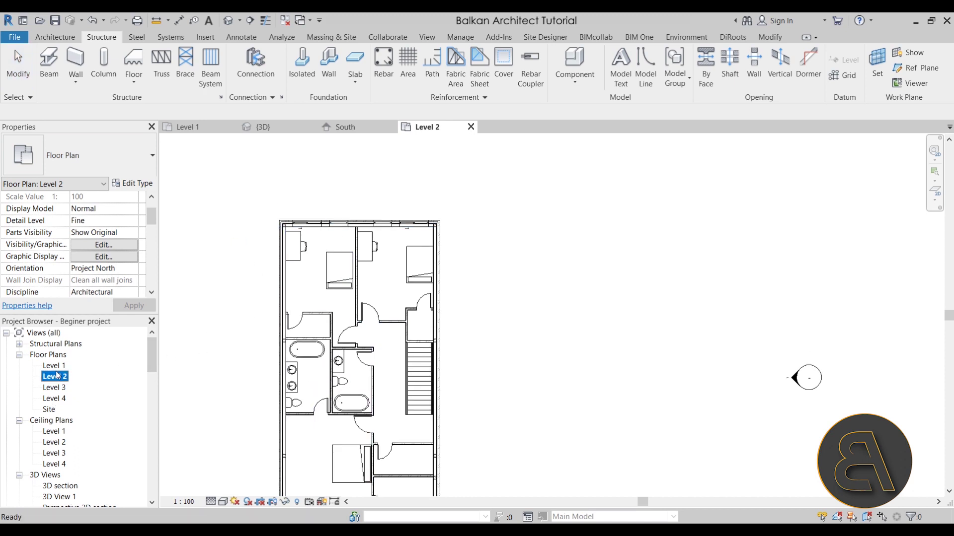
{"action": "left_click", "coordinate": [250, 21]}
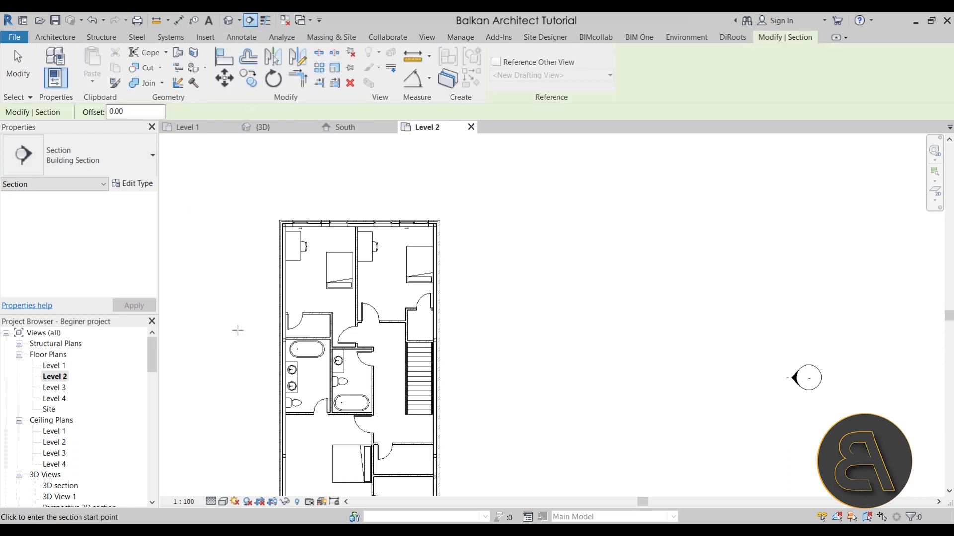
{"action": "left_click", "coordinate": [229, 278]}
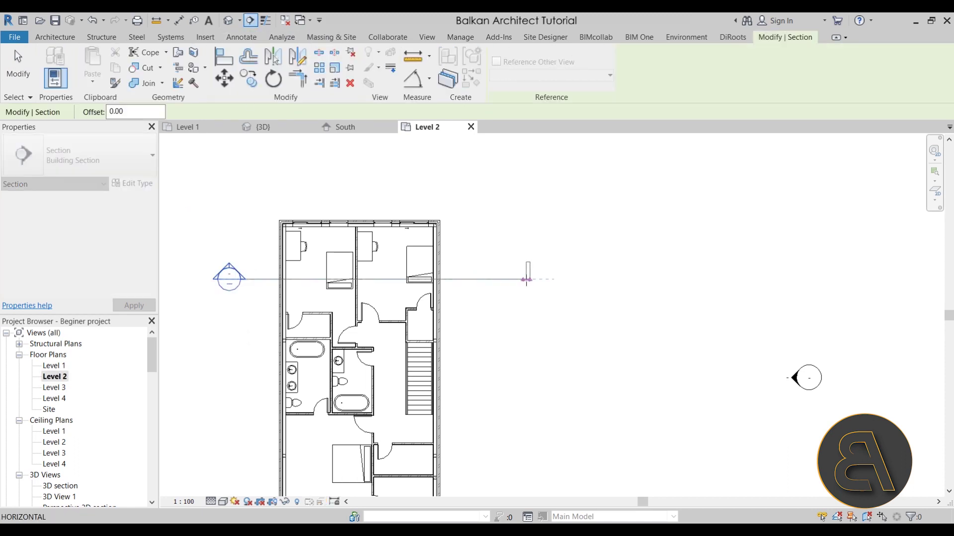
{"action": "left_click", "coordinate": [528, 278]}
{"action": "key", "text": "Escape"}
{"action": "key", "text": "Escape"}
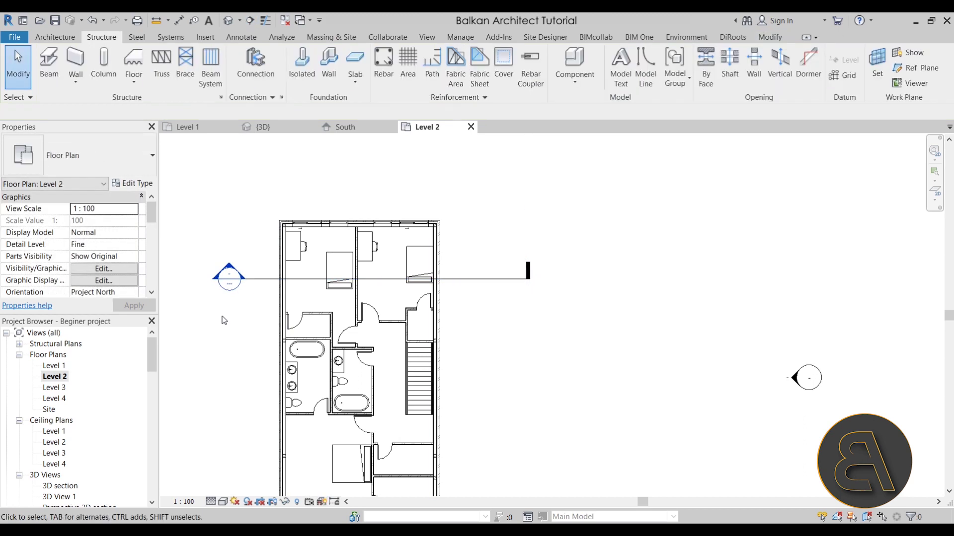
Step: Open the new section view and examine the concrete beam where the Level 2 floor meets the side wall
{"action": "double_click", "coordinate": [229, 276]}
{"action": "scroll", "coordinate": [348, 333], "scroll_direction": "up", "scroll_amount": 4}
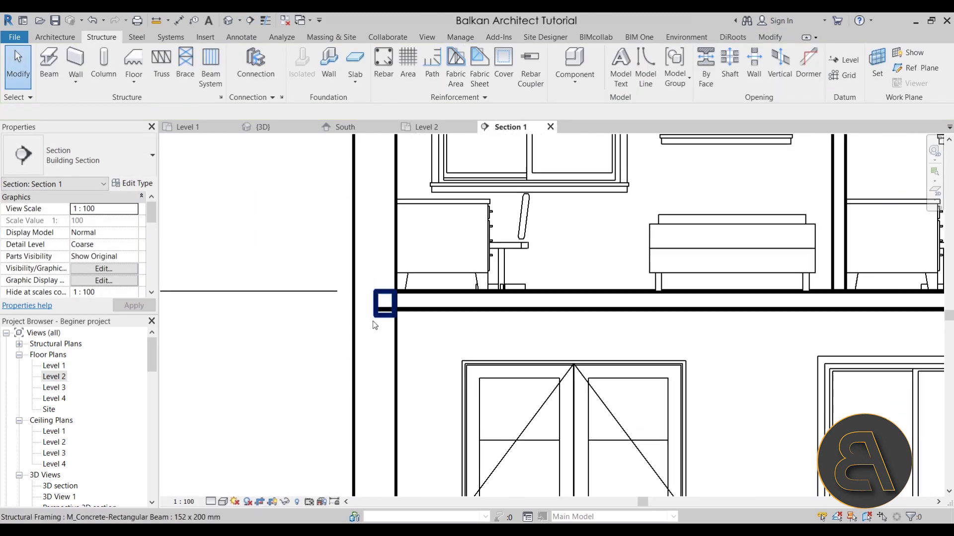
{"action": "left_click", "coordinate": [385, 313]}
{"action": "key", "text": "Escape"}
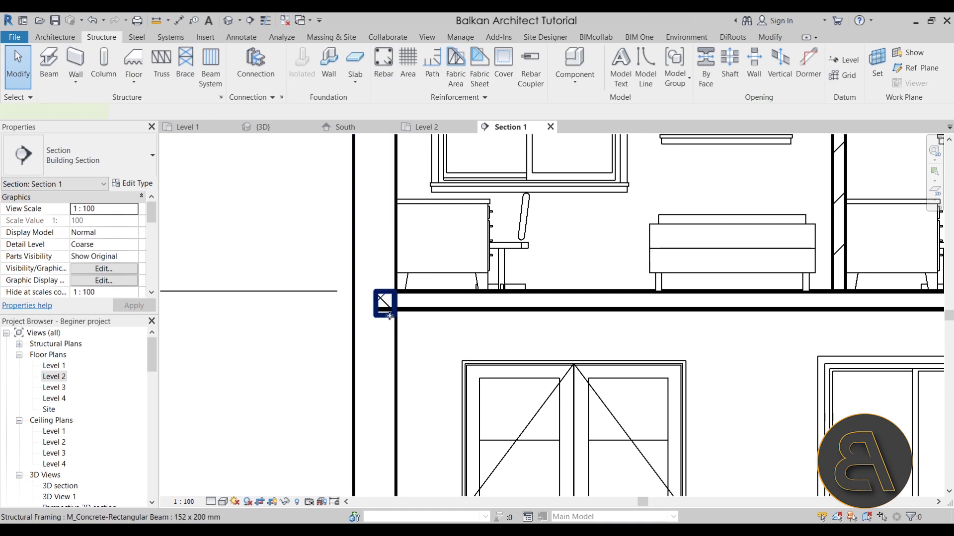
{"action": "scroll", "coordinate": [389, 315], "scroll_direction": "up", "scroll_amount": 3}
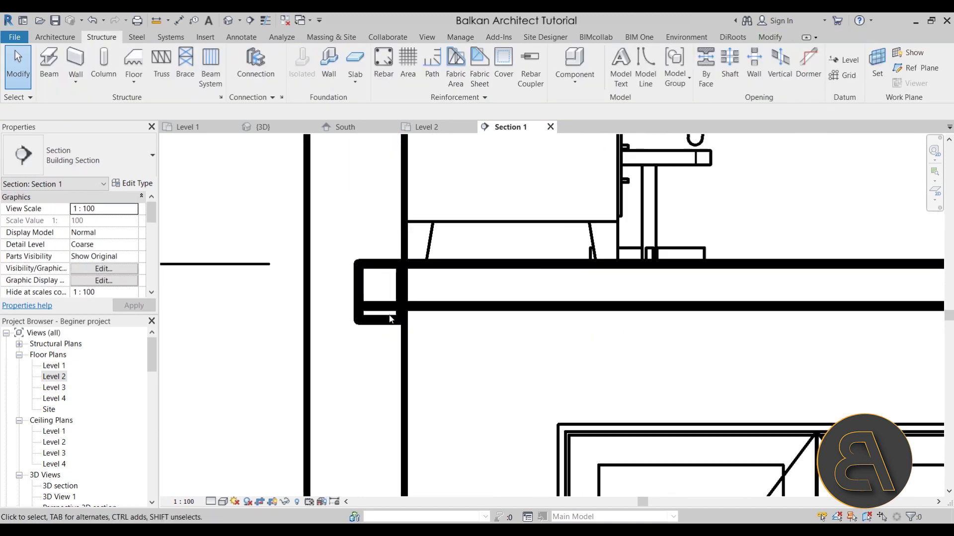
{"action": "left_click", "coordinate": [423, 314]}
{"action": "left_click", "coordinate": [439, 341]}
{"action": "scroll", "coordinate": [439, 341], "scroll_direction": "down", "scroll_amount": 3}
{"action": "middle_click_drag", "start_coordinate": [439, 341], "coordinate": [388, 291]}
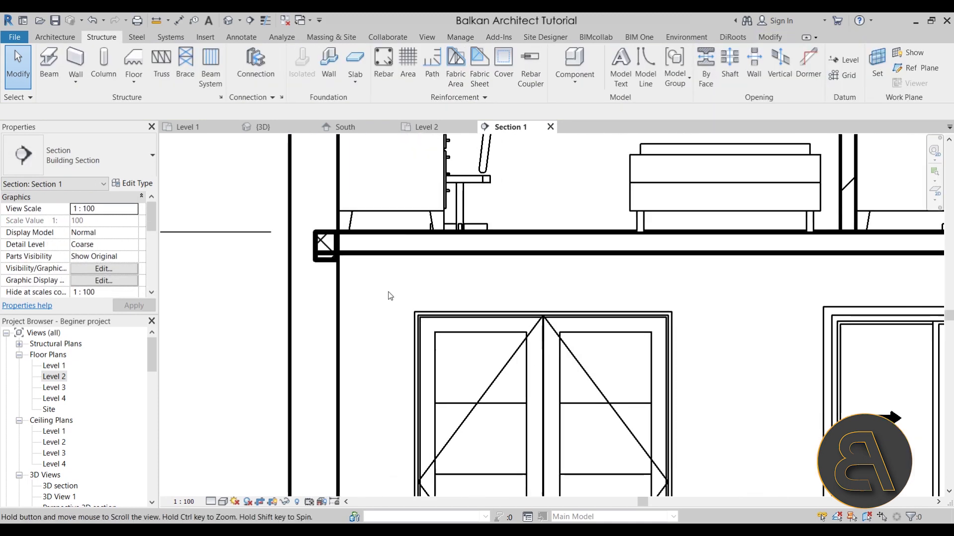
Step: Set the section's detail level to Fine and inspect the Level 2 beam within the side wall
{"action": "left_click", "coordinate": [211, 502]}
{"action": "left_click", "coordinate": [228, 488]}
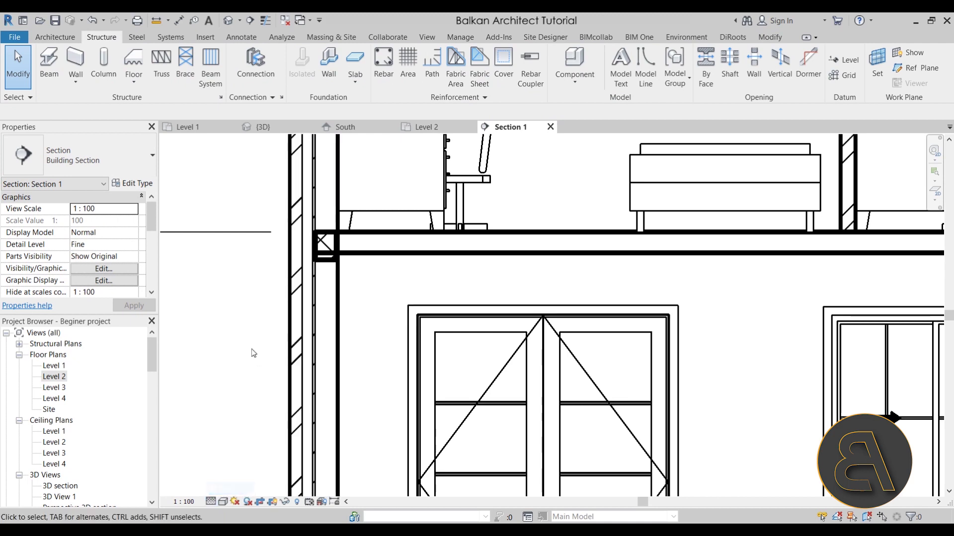
{"action": "scroll", "coordinate": [254, 353], "scroll_direction": "down", "scroll_amount": 3}
{"action": "scroll", "coordinate": [277, 293], "scroll_direction": "up", "scroll_amount": 3}
{"action": "scroll", "coordinate": [323, 329], "scroll_direction": "down", "scroll_amount": 3}
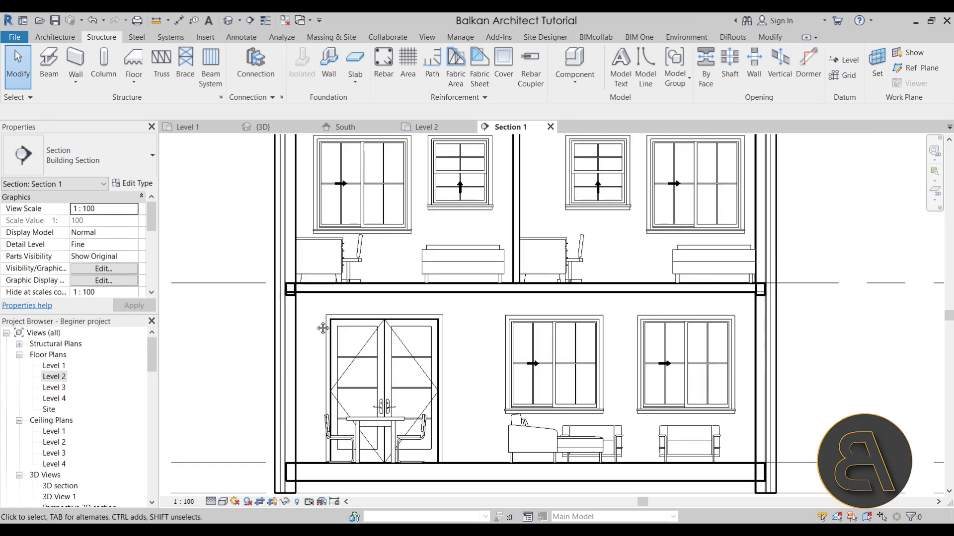
{"action": "middle_click_drag", "start_coordinate": [323, 328], "coordinate": [314, 292]}
{"action": "scroll", "coordinate": [313, 304], "scroll_direction": "up", "scroll_amount": 2}
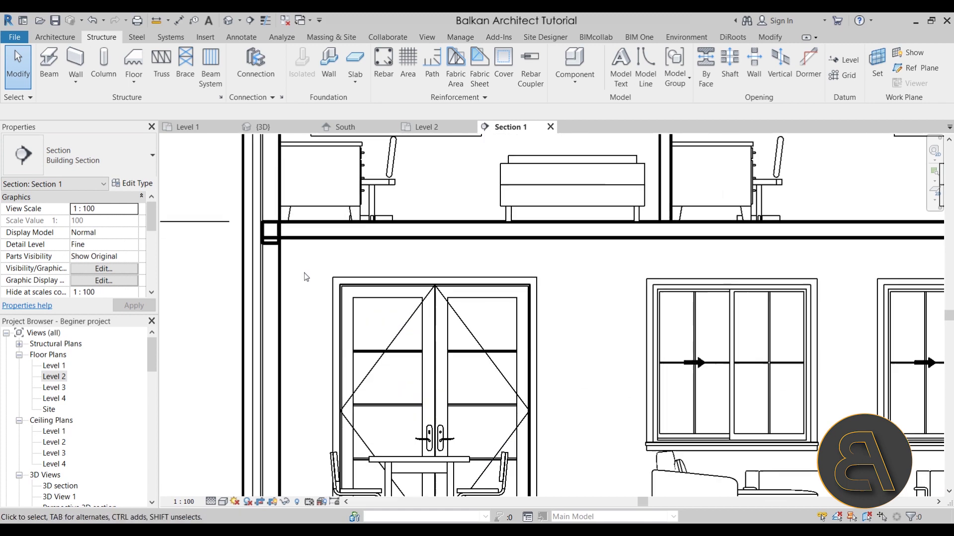
{"action": "left_click", "coordinate": [275, 248]}
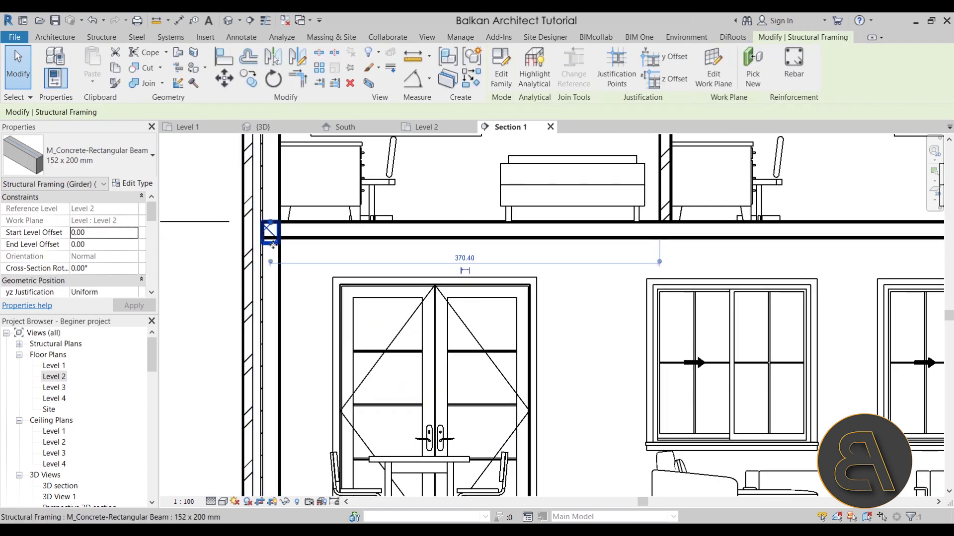
{"action": "key", "text": "Escape"}
{"action": "left_click", "coordinate": [271, 258]}
{"action": "key", "text": "Escape"}
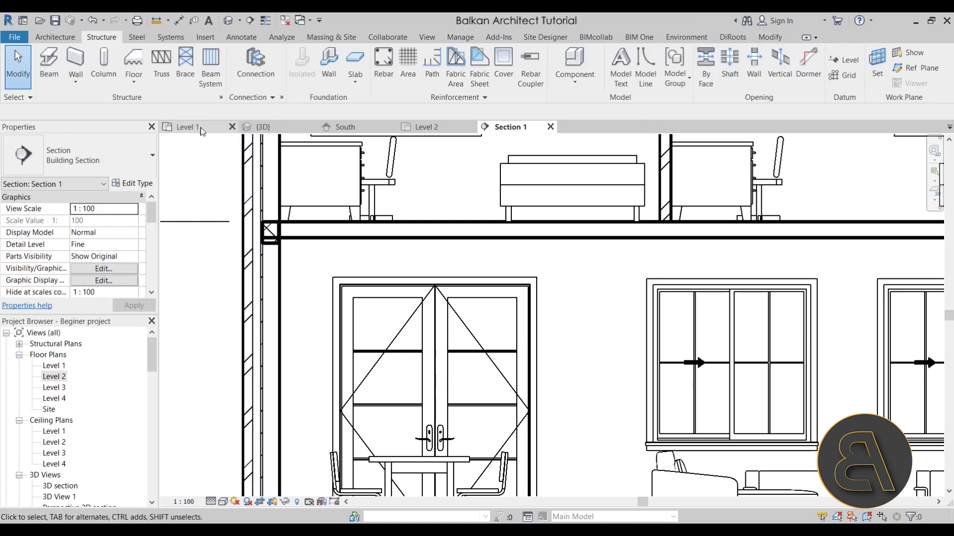
Step: Open the Level 1 floor plan and inspect the structural column at the rear corner beside the double door
{"action": "left_click", "coordinate": [201, 129]}
{"action": "scroll", "coordinate": [350, 239], "scroll_direction": "up", "scroll_amount": 5}
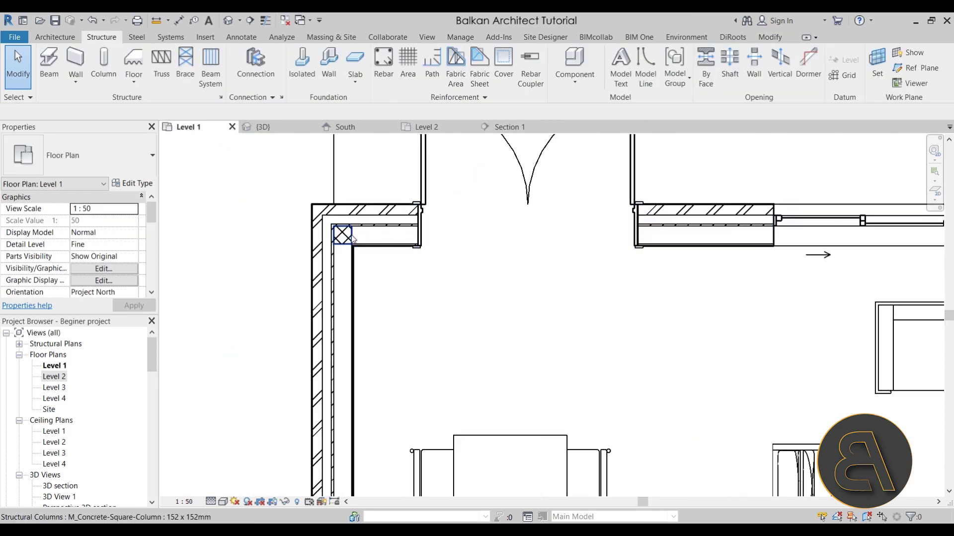
{"action": "left_click", "coordinate": [351, 238]}
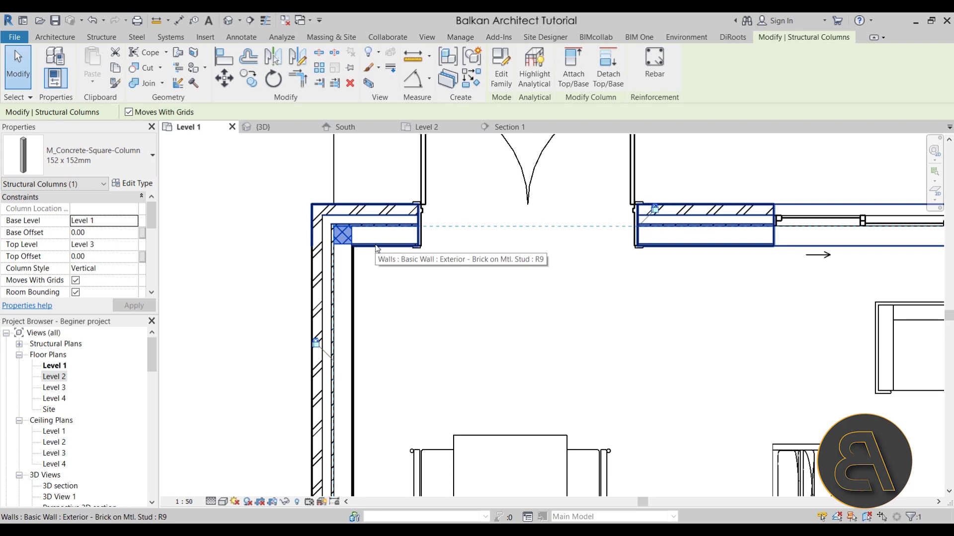
{"action": "left_click", "coordinate": [373, 277]}
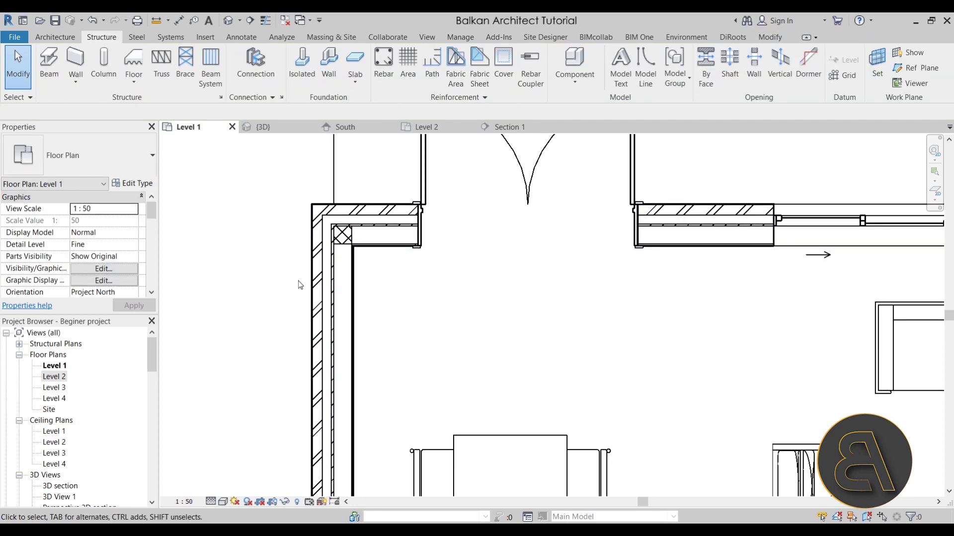
{"action": "scroll", "coordinate": [342, 233], "scroll_direction": "up", "scroll_amount": 2}
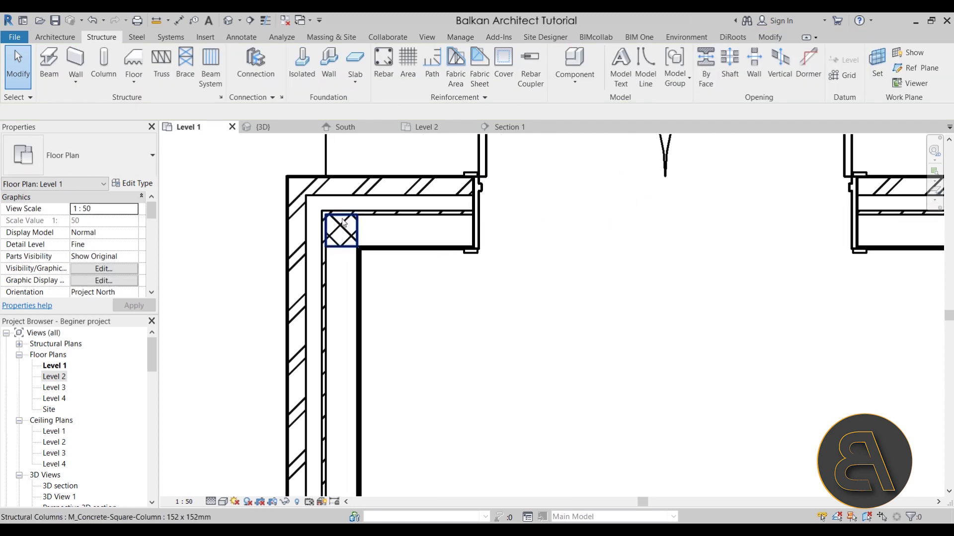
{"action": "left_click", "coordinate": [341, 235]}
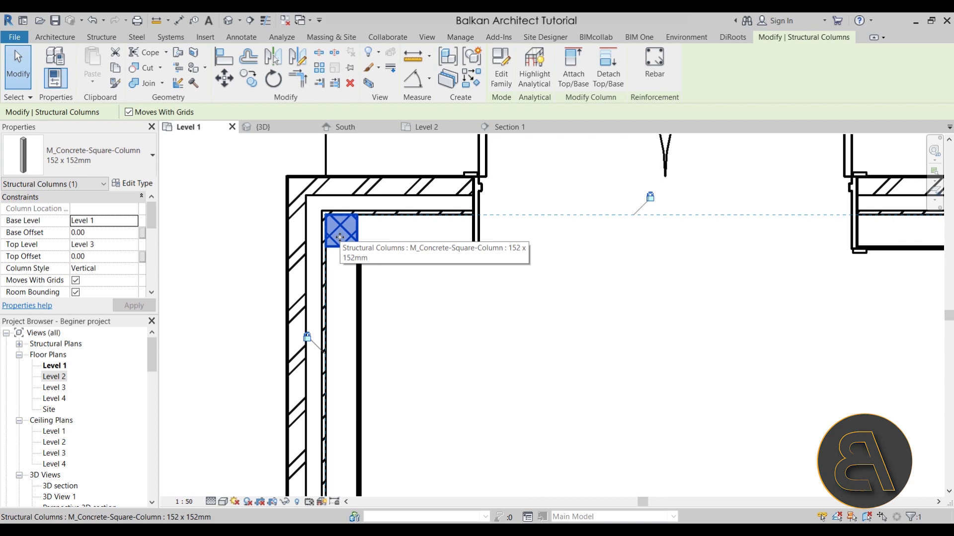
Step: Join the geometry of the rear corner column beside the double door with the adjoining exterior wall
{"action": "left_click", "coordinate": [231, 277]}
{"action": "left_click", "coordinate": [770, 37]}
{"action": "left_click", "coordinate": [145, 83]}
{"action": "left_click", "coordinate": [355, 238]}
{"action": "left_click", "coordinate": [373, 250]}
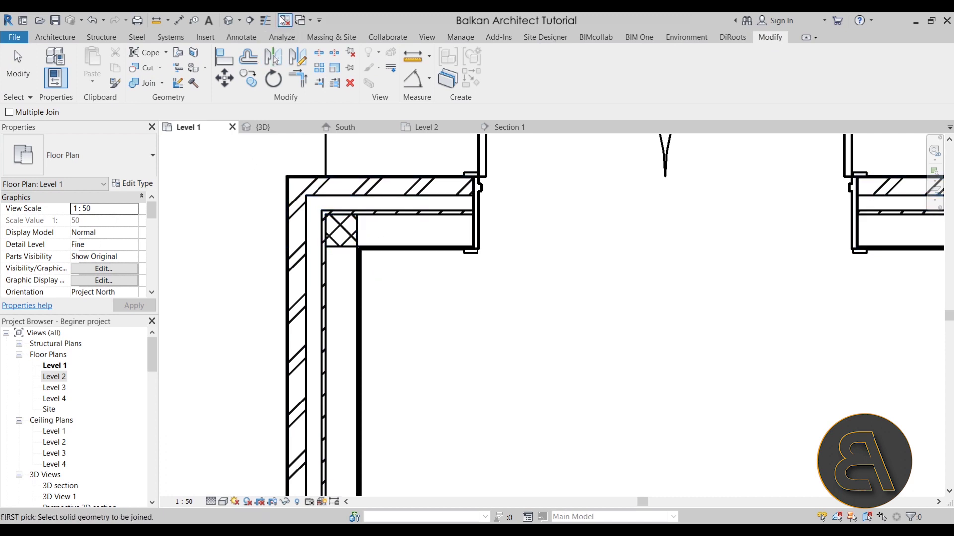
Step: Set the Level 1 plan's visual style to Realistic
{"action": "scroll", "coordinate": [368, 266], "scroll_direction": "down", "scroll_amount": 4}
{"action": "left_click", "coordinate": [223, 502]}
{"action": "left_click", "coordinate": [278, 473]}
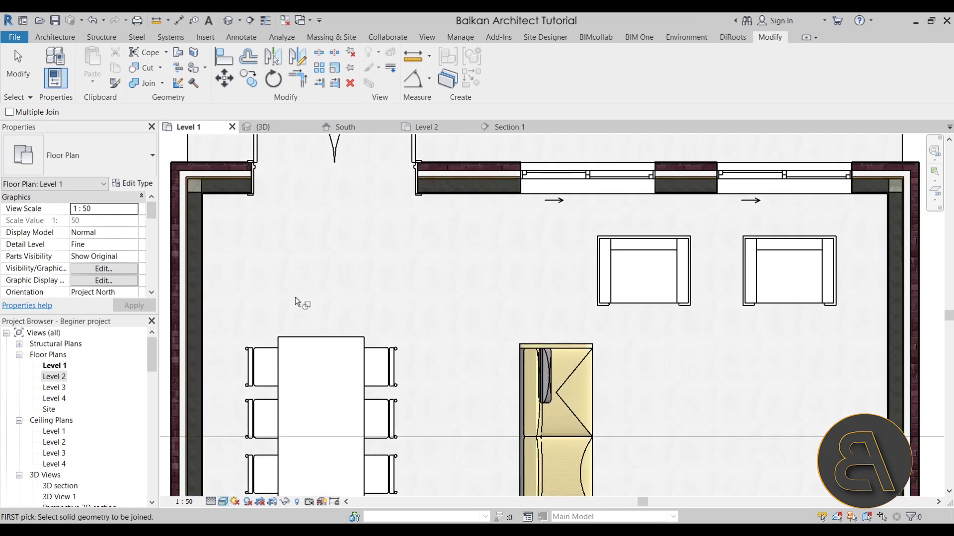
Step: At the rear corner beside the windows, try joining the rear wall to the column, unjoin them, and join the side wall to the column
{"action": "scroll", "coordinate": [377, 222], "scroll_direction": "up", "scroll_amount": 5}
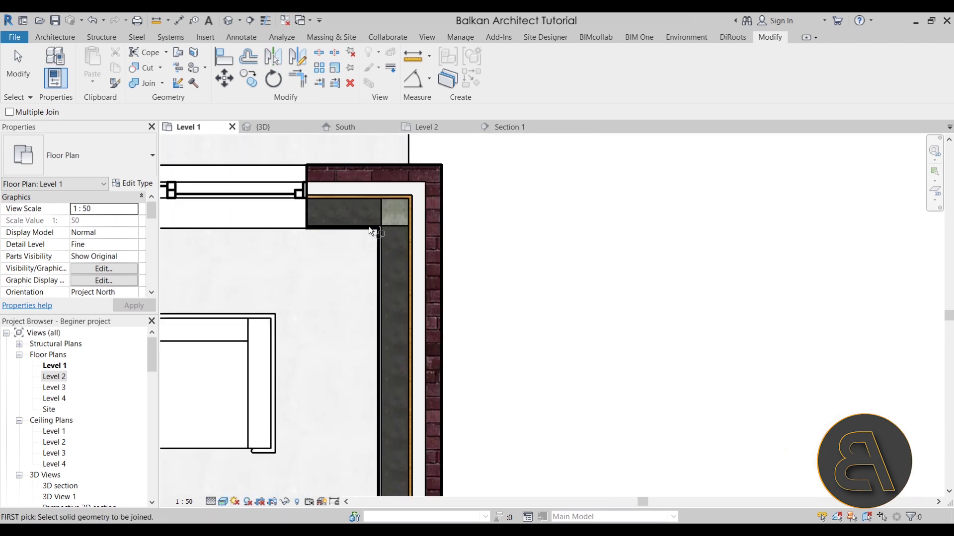
{"action": "left_click", "coordinate": [378, 228]}
{"action": "left_click", "coordinate": [394, 220]}
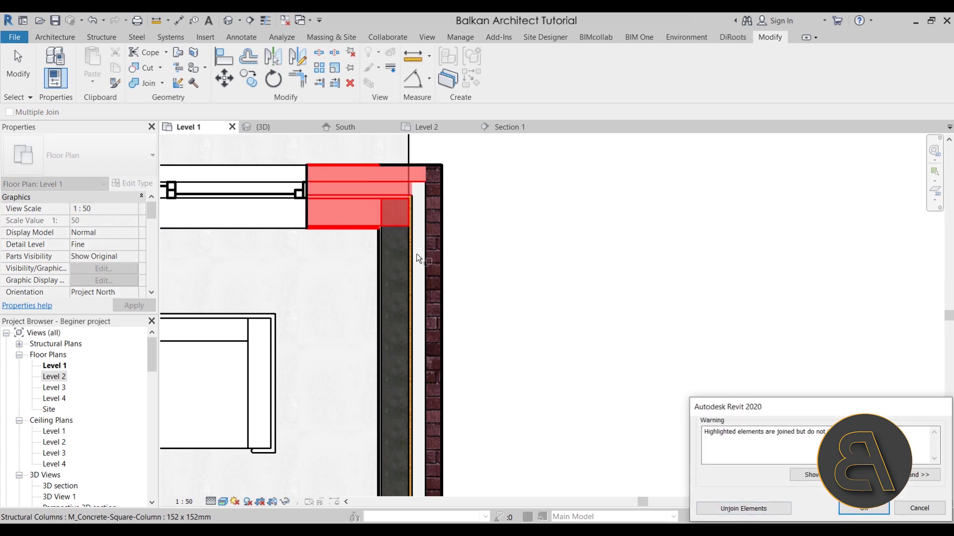
{"action": "left_click", "coordinate": [729, 511]}
{"action": "left_click", "coordinate": [385, 234]}
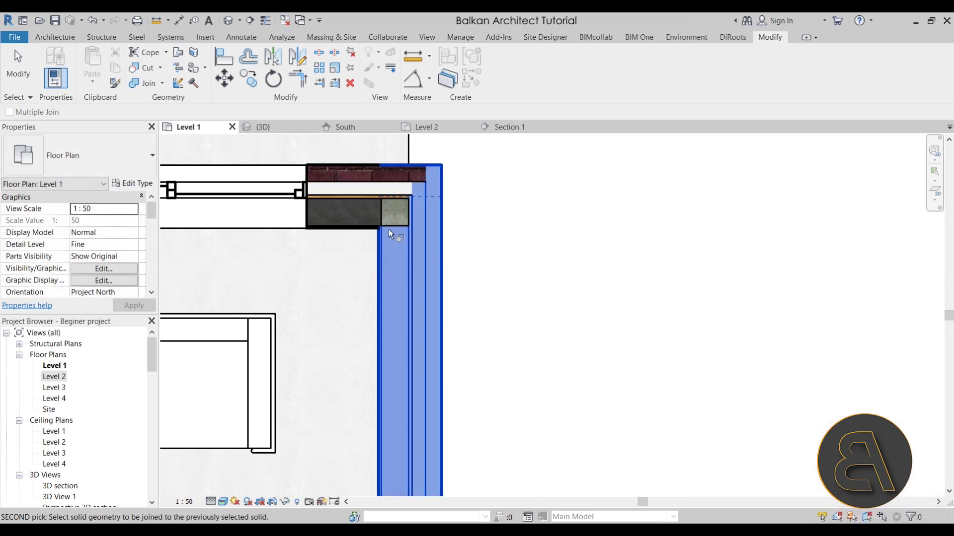
{"action": "left_click", "coordinate": [398, 224]}
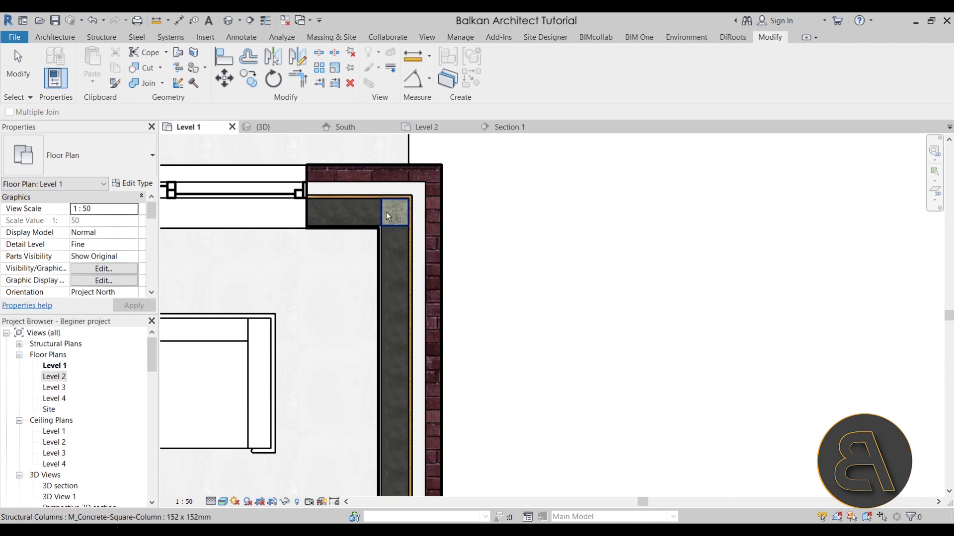
Step: Join the side exterior wall with the structural column at the front corner of Level 1
{"action": "scroll", "coordinate": [396, 213], "scroll_direction": "down", "scroll_amount": 5}
{"action": "middle_click_drag", "start_coordinate": [392, 248], "coordinate": [432, 335]}
{"action": "scroll", "coordinate": [368, 428], "scroll_direction": "up", "scroll_amount": 2}
{"action": "scroll", "coordinate": [367, 428], "scroll_direction": "up", "scroll_amount": 5}
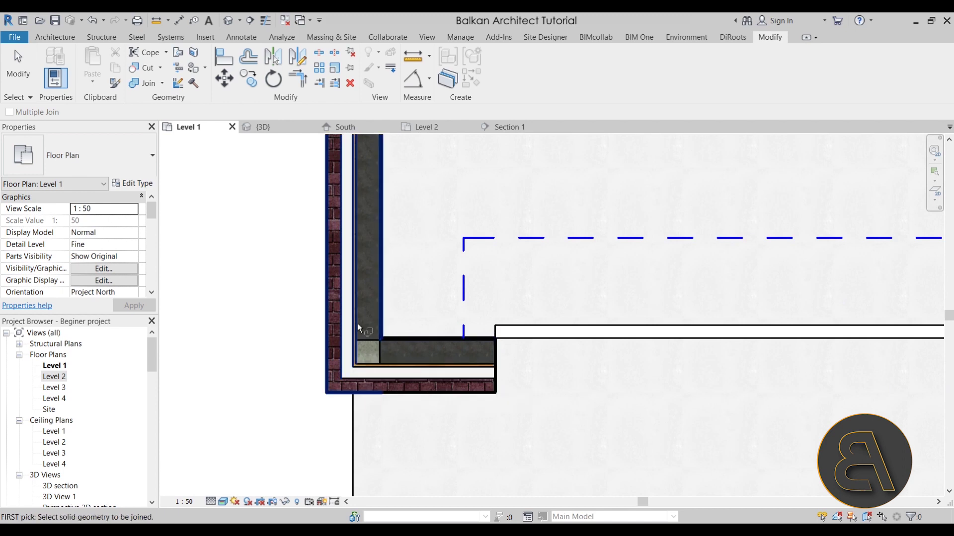
{"action": "left_click", "coordinate": [331, 332]}
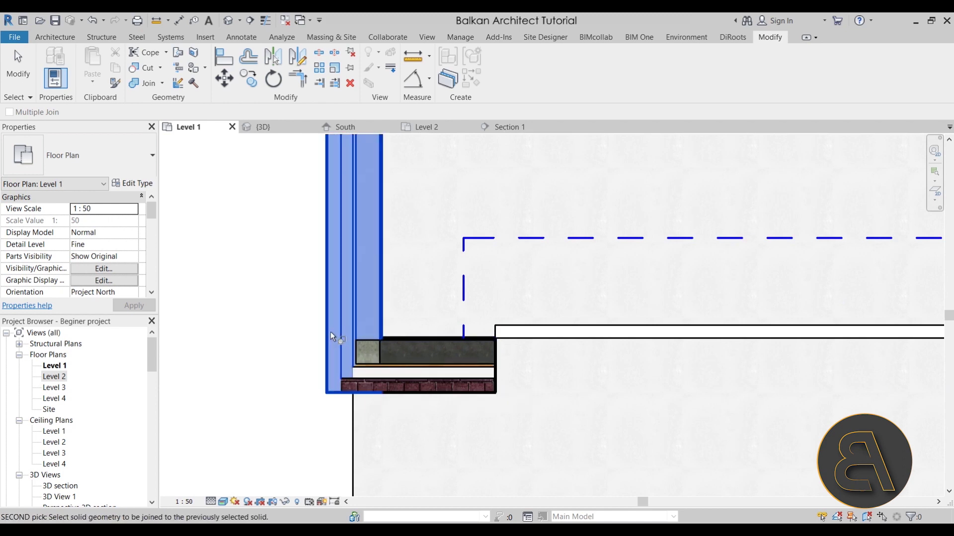
{"action": "left_click", "coordinate": [390, 394]}
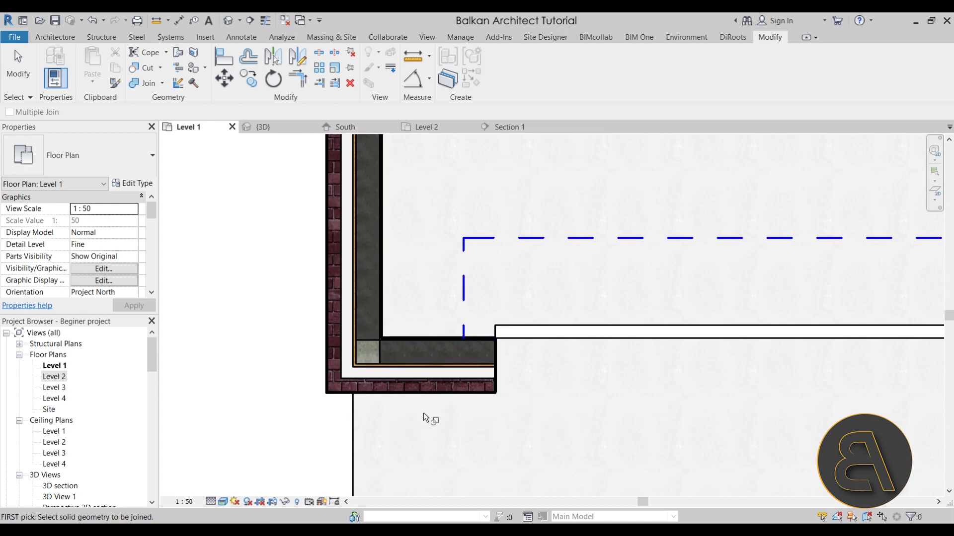
Step: Join the front and side exterior walls with the structural column at the garage's outer front corner
{"action": "left_click", "coordinate": [393, 394]}
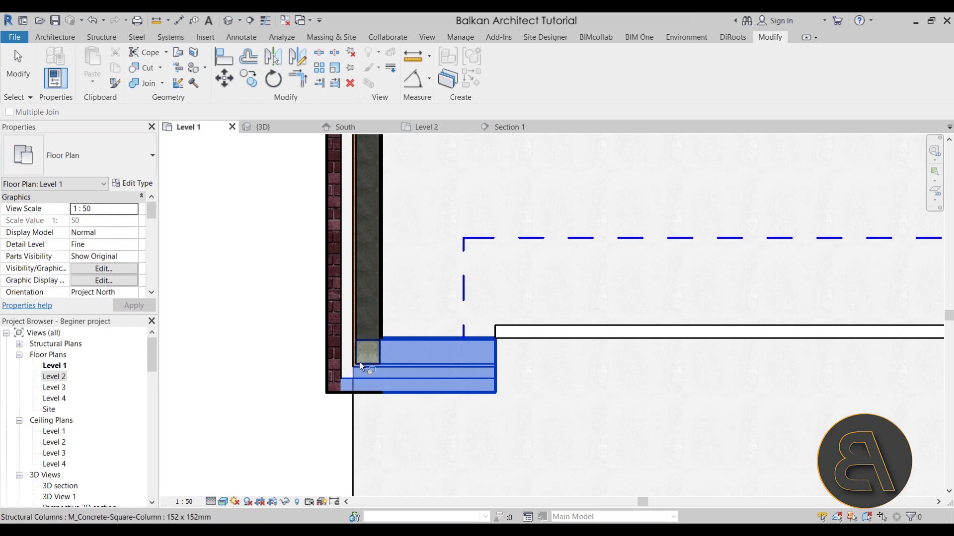
{"action": "left_click", "coordinate": [379, 302]}
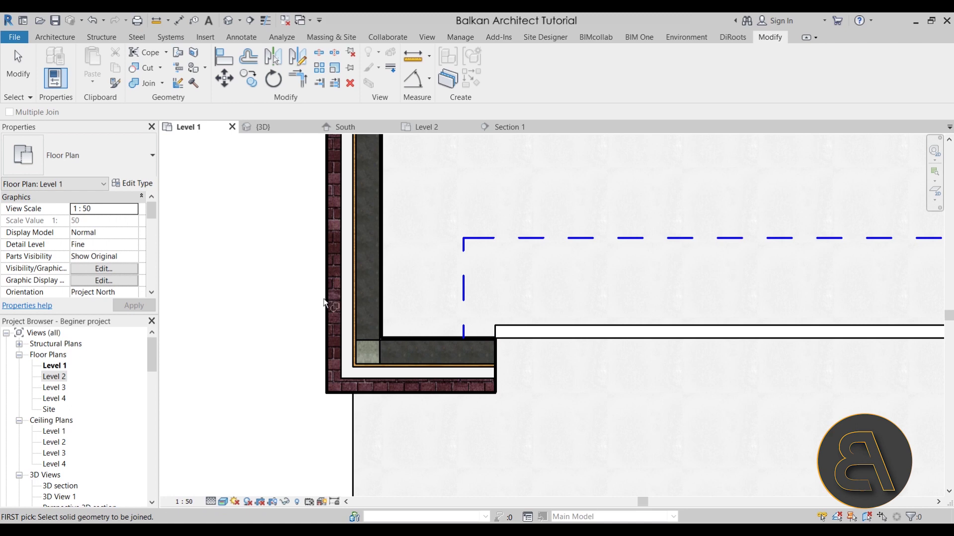
{"action": "left_click", "coordinate": [400, 346]}
{"action": "left_click", "coordinate": [380, 354]}
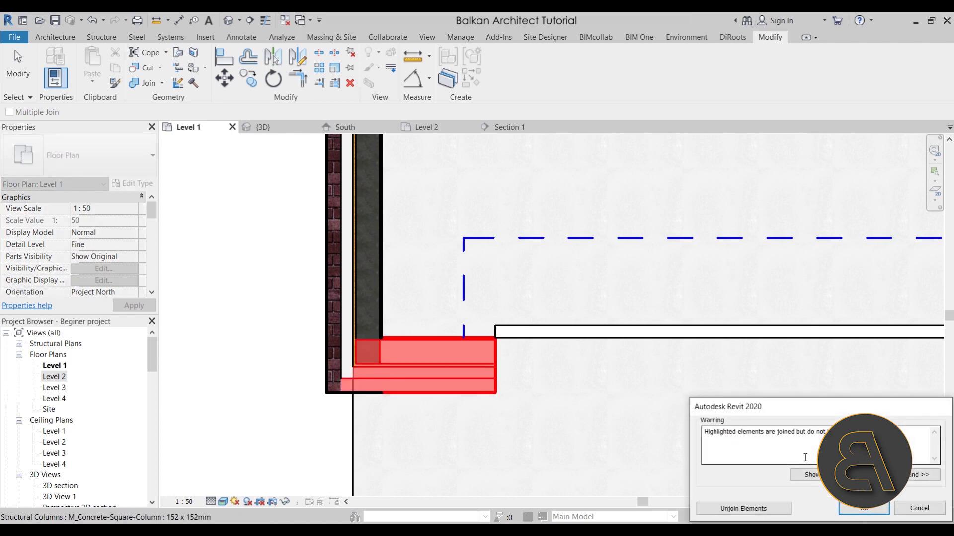
{"action": "left_click", "coordinate": [843, 505]}
{"action": "left_click", "coordinate": [329, 318]}
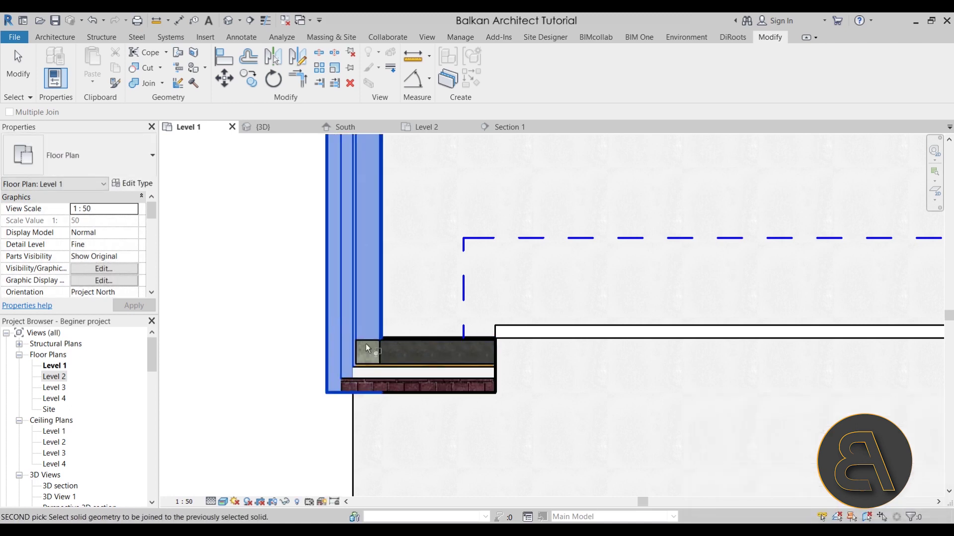
{"action": "left_click", "coordinate": [368, 343]}
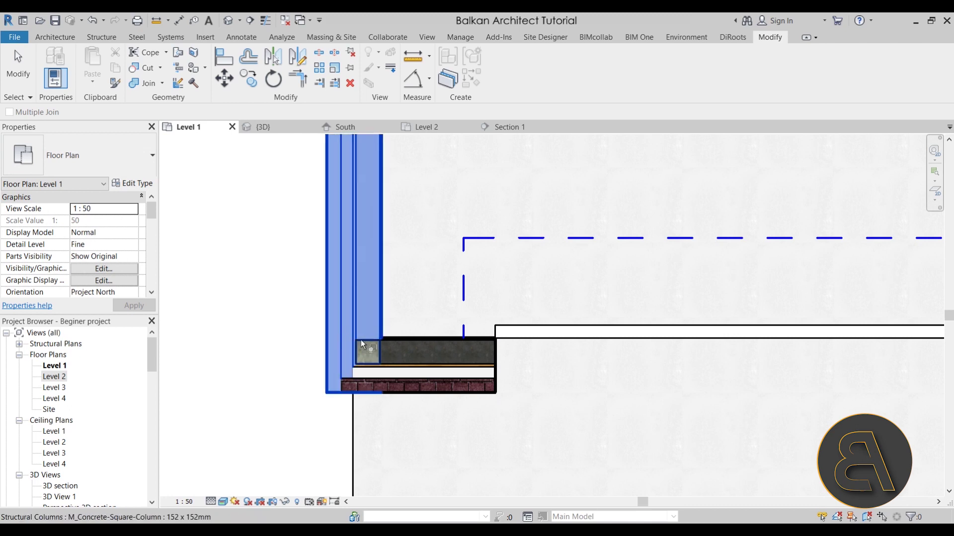
Step: Join the column at the garage's other front corner, beside the entrance steps, with both adjoining exterior walls
{"action": "scroll", "coordinate": [307, 313], "scroll_direction": "down", "scroll_amount": 3}
{"action": "middle_click_drag", "start_coordinate": [307, 314], "coordinate": [481, 362]}
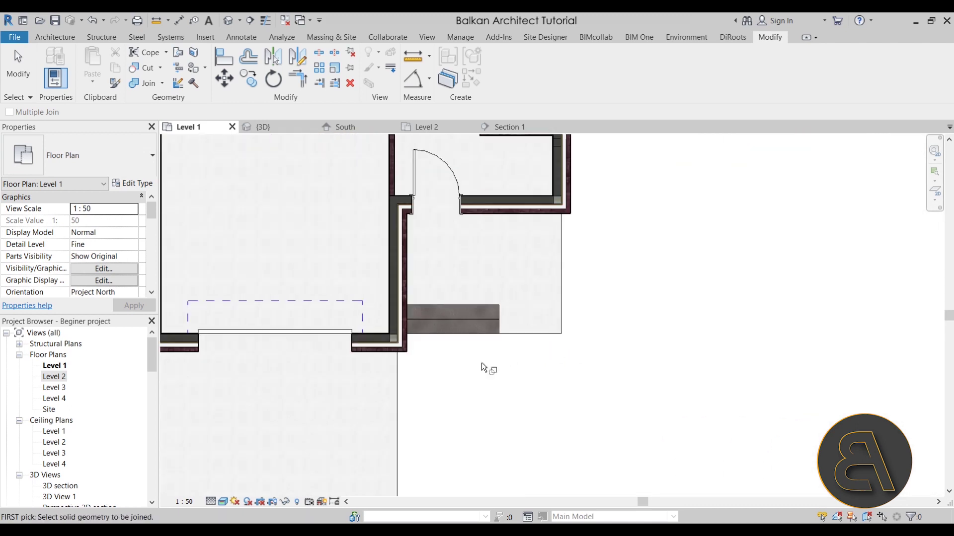
{"action": "scroll", "coordinate": [401, 340], "scroll_direction": "up", "scroll_amount": 3}
{"action": "left_click", "coordinate": [388, 325]}
{"action": "left_click", "coordinate": [366, 340]}
{"action": "left_click", "coordinate": [364, 340]}
{"action": "left_click", "coordinate": [389, 349]}
Step: Join the exterior wall with the structural column at the front corner beside the entrance door
{"action": "middle_click_drag", "start_coordinate": [530, 270], "coordinate": [511, 405]}
{"action": "left_click", "coordinate": [508, 361]}
{"action": "left_click", "coordinate": [499, 339]}
{"action": "scroll", "coordinate": [577, 392], "scroll_direction": "down", "scroll_amount": 2}
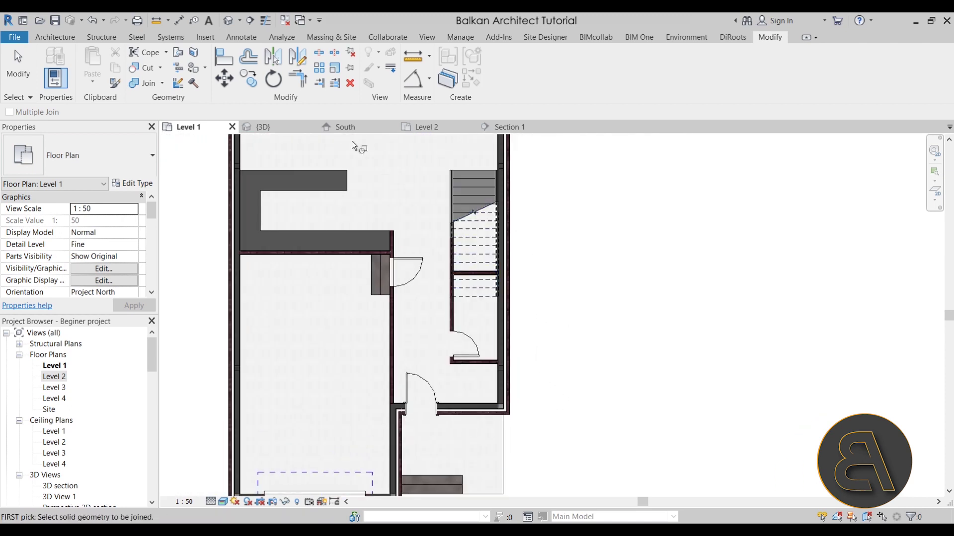
Step: In Section 1, join the Level 2 concrete beam inside the wall on the double-door side with the exterior wall and the floor
{"action": "left_click", "coordinate": [512, 127]}
{"action": "left_click", "coordinate": [282, 256]}
{"action": "left_click", "coordinate": [275, 246]}
{"action": "left_click", "coordinate": [285, 264]}
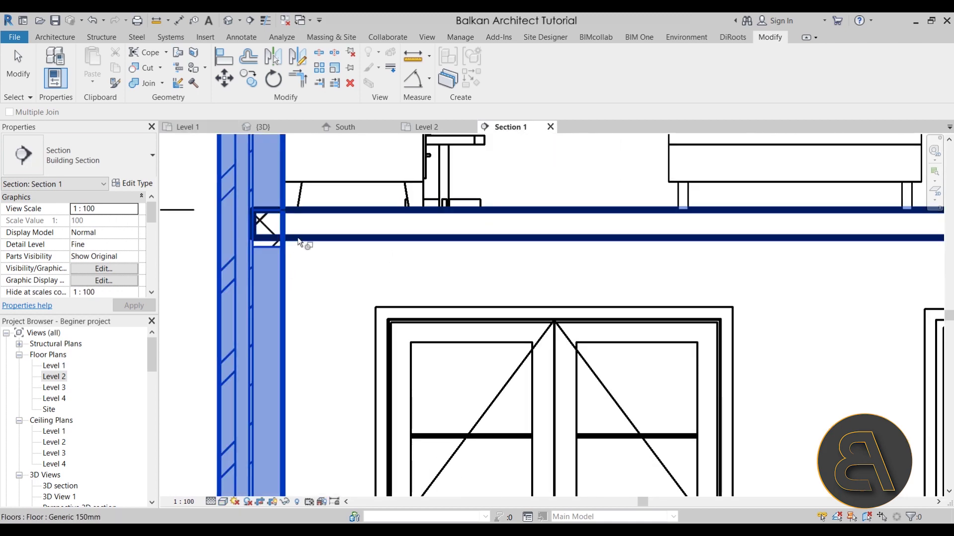
{"action": "left_click", "coordinate": [274, 247]}
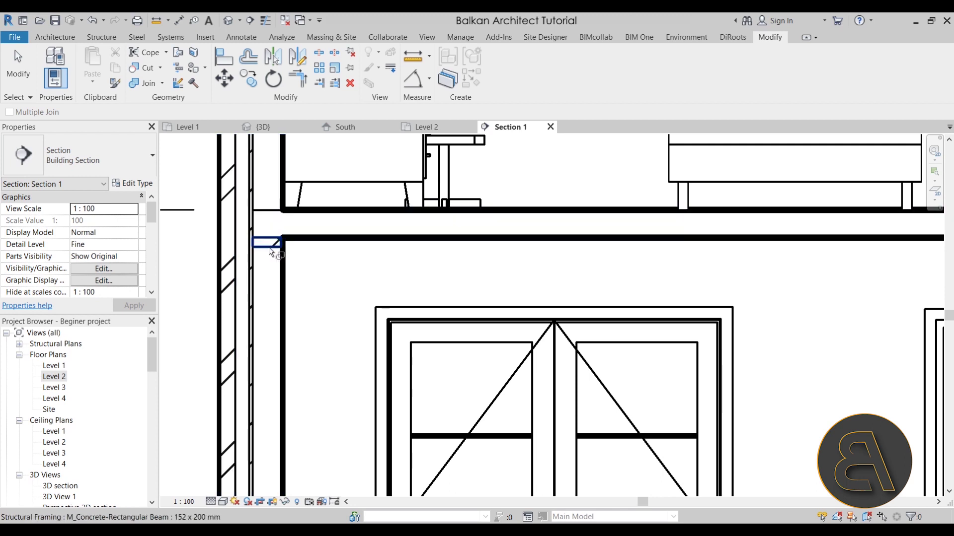
{"action": "scroll", "coordinate": [273, 252], "scroll_direction": "up", "scroll_amount": 3}
{"action": "left_click", "coordinate": [298, 257]}
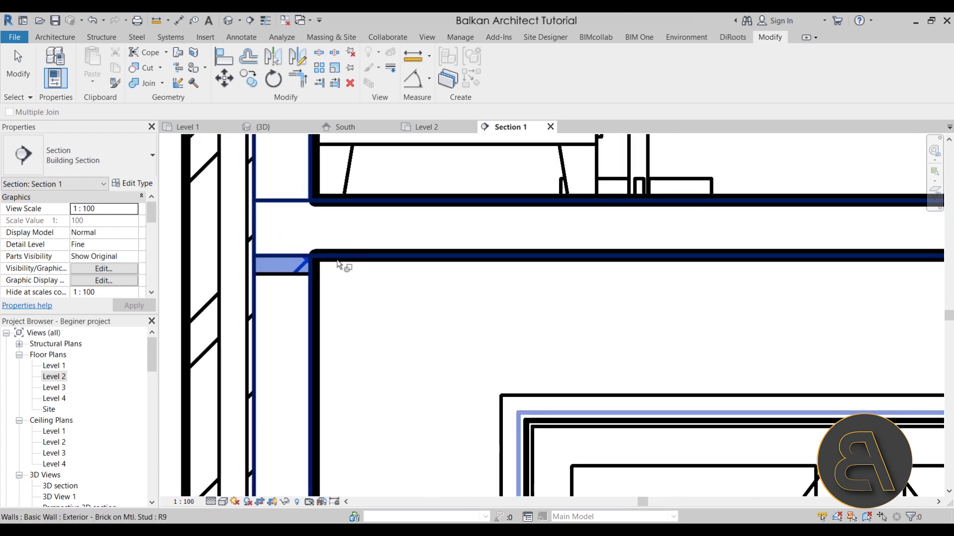
{"action": "left_click", "coordinate": [308, 260]}
{"action": "mouse_move", "coordinate": [270, 248]}
{"action": "middle_mouse_down"}
{"action": "mouse_move", "coordinate": [389, 273]}
{"action": "mouse_move", "coordinate": [375, 308]}
{"action": "middle_mouse_up"}
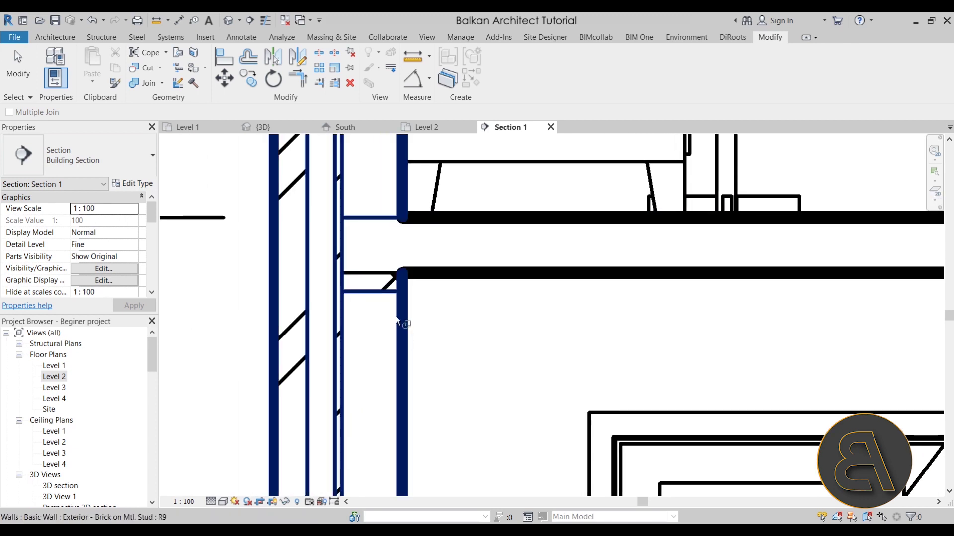
Step: Set the Section 1 view's visual style to Realistic
{"action": "left_click", "coordinate": [223, 501]}
{"action": "left_click", "coordinate": [233, 472]}
{"action": "middle_click_drag", "start_coordinate": [448, 341], "coordinate": [381, 343]}
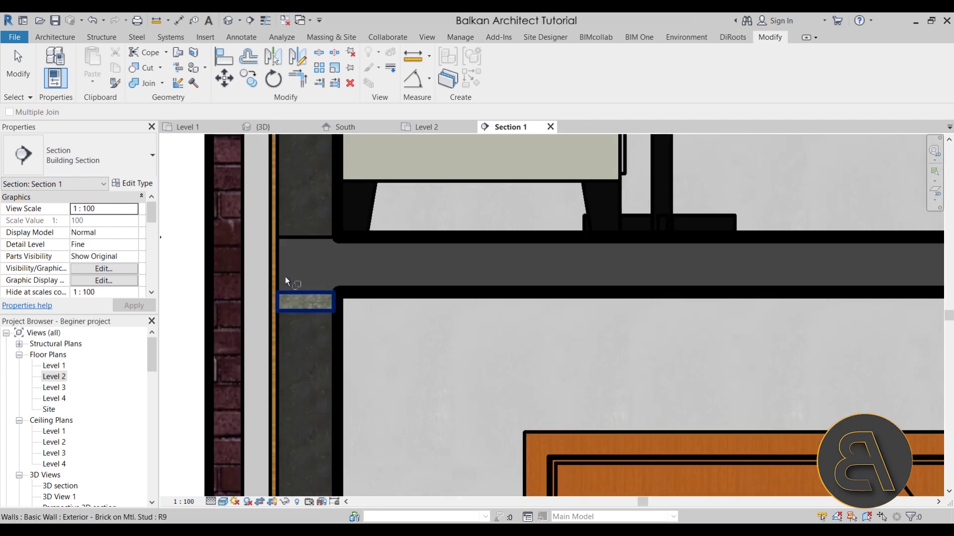
Step: Switch the join order between this Level 2 beam and the floor so the beam cuts the slab
{"action": "left_click", "coordinate": [162, 84]}
{"action": "left_click", "coordinate": [171, 155]}
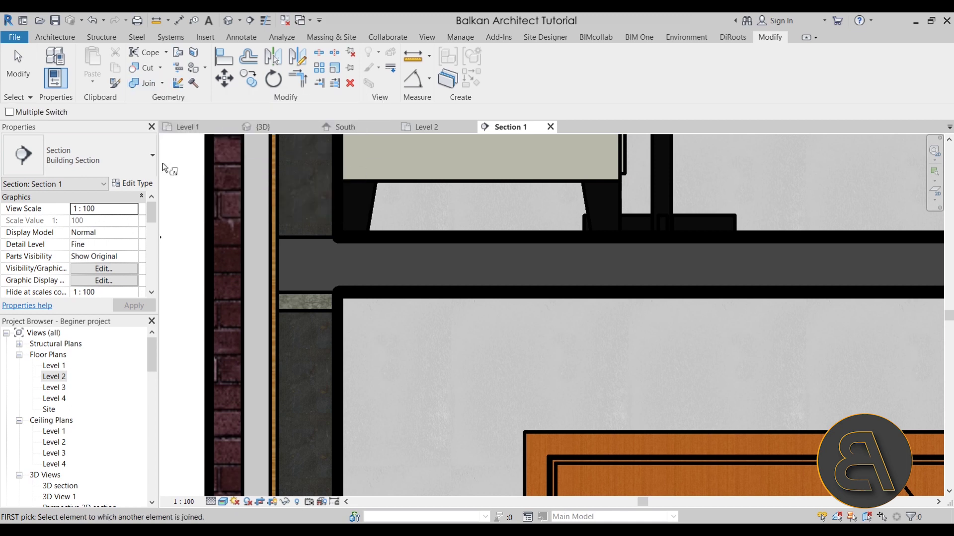
{"action": "left_click", "coordinate": [312, 293]}
{"action": "left_click", "coordinate": [333, 310]}
{"action": "scroll", "coordinate": [314, 272], "scroll_direction": "down", "scroll_amount": 3}
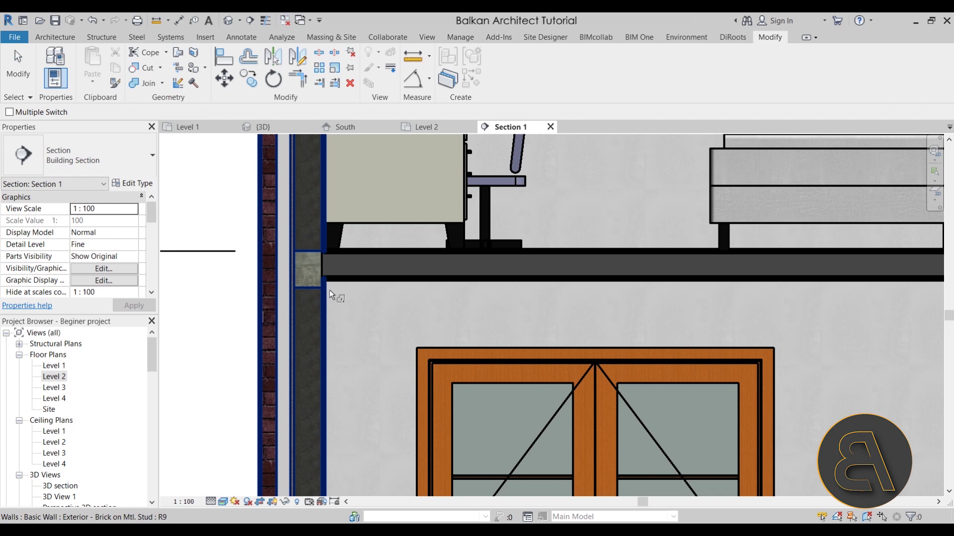
Step: Join the Level 2 floor with the concrete beam in the opposite exterior wall of the section
{"action": "scroll", "coordinate": [329, 291], "scroll_direction": "down", "scroll_amount": 1}
{"action": "scroll", "coordinate": [632, 298], "scroll_direction": "down", "scroll_amount": 3}
{"action": "scroll", "coordinate": [661, 251], "scroll_direction": "up", "scroll_amount": 4}
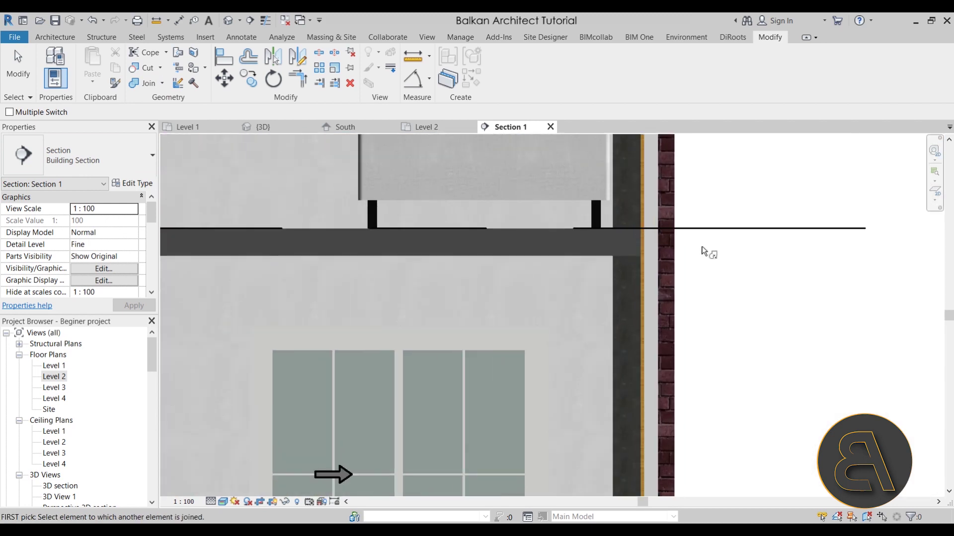
{"action": "left_click", "coordinate": [604, 273]}
{"action": "left_click", "coordinate": [585, 285]}
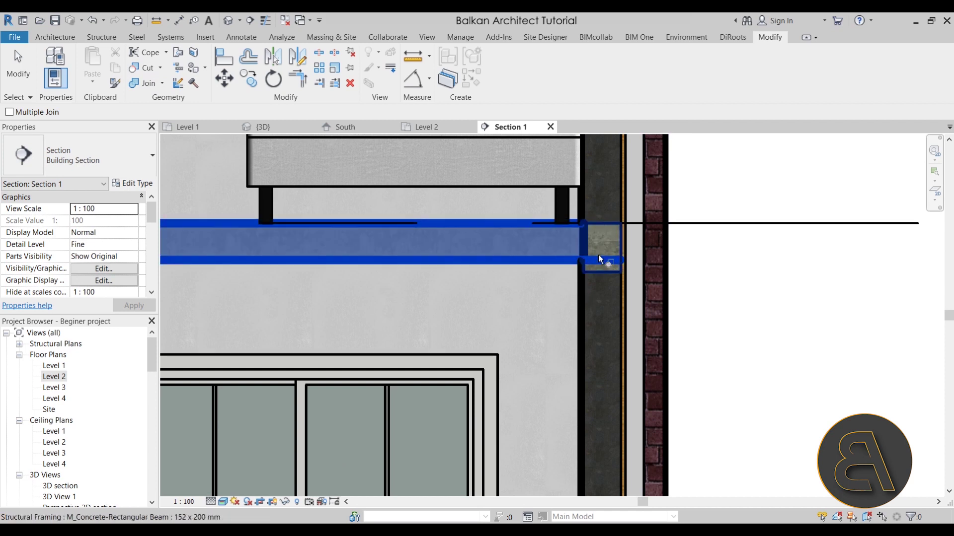
{"action": "left_click", "coordinate": [591, 268]}
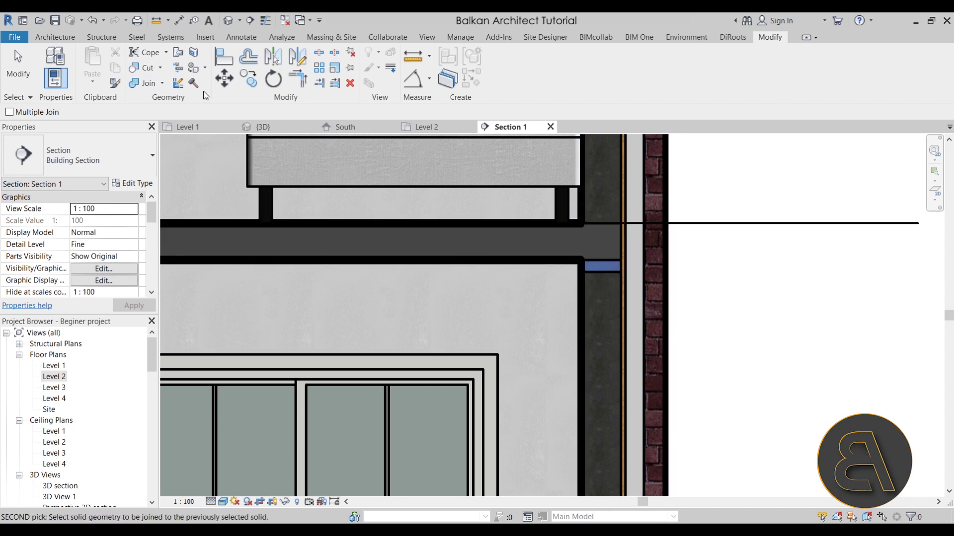
Step: Switch the join order at the opposite wall so its beam cuts the Level 2 floor, and check the section
{"action": "left_click", "coordinate": [162, 83]}
{"action": "left_click", "coordinate": [166, 154]}
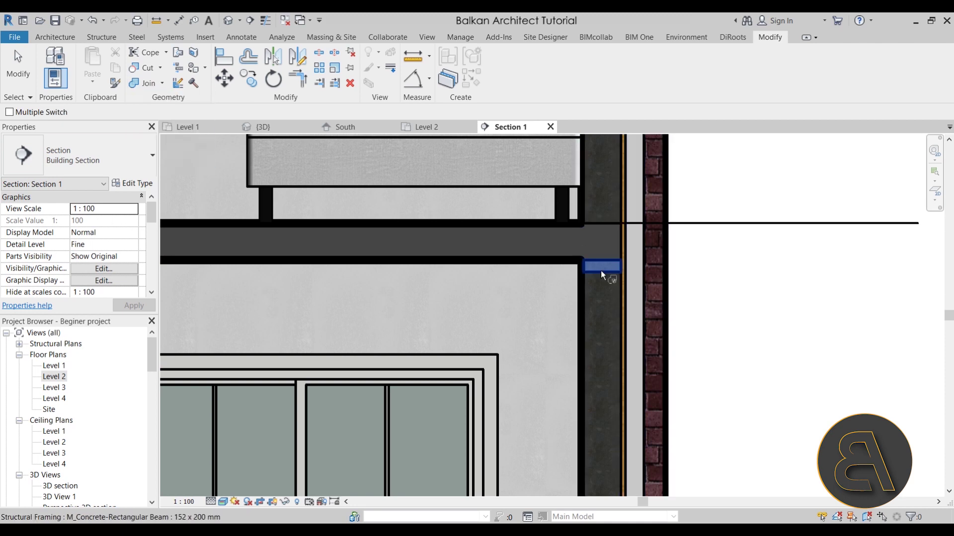
{"action": "left_click", "coordinate": [551, 261]}
{"action": "scroll", "coordinate": [473, 221], "scroll_direction": "down", "scroll_amount": 8}
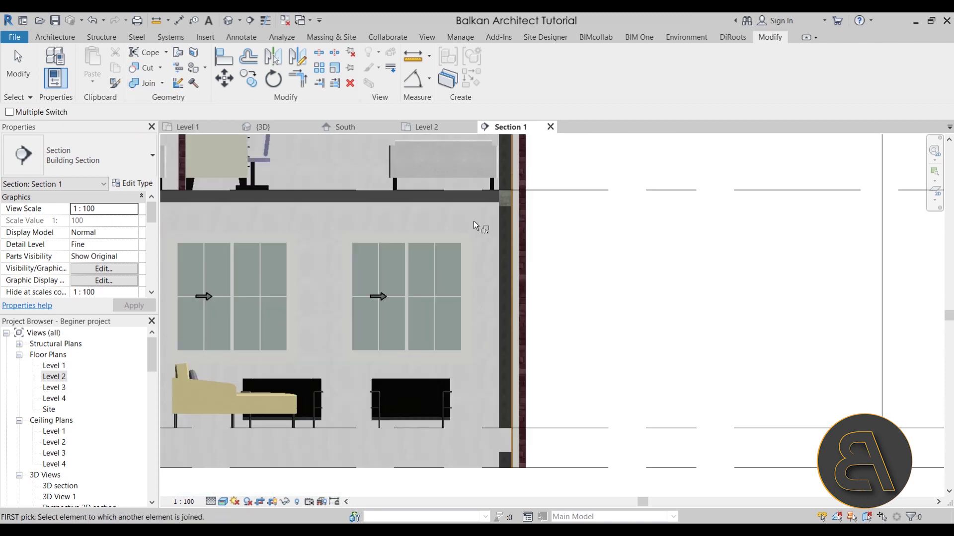
{"action": "middle_click_drag", "start_coordinate": [541, 276], "coordinate": [447, 243]}
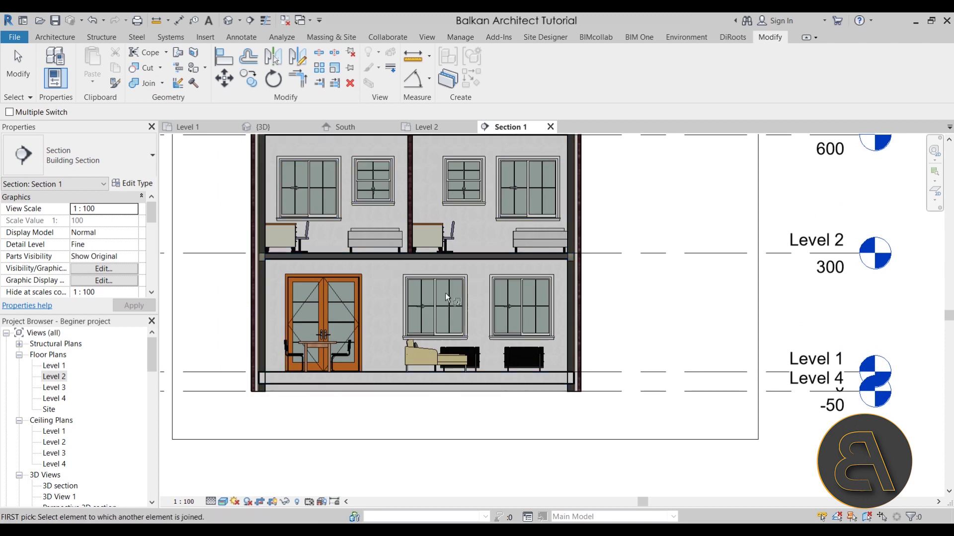
{"action": "scroll", "coordinate": [547, 261], "scroll_direction": "up", "scroll_amount": 3}
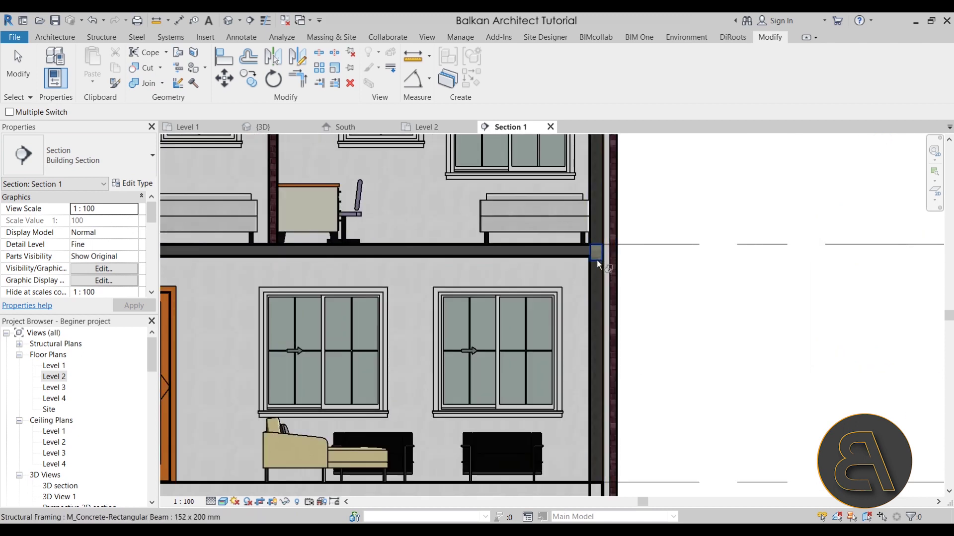
{"action": "middle_click_drag", "start_coordinate": [364, 301], "coordinate": [288, 302]}
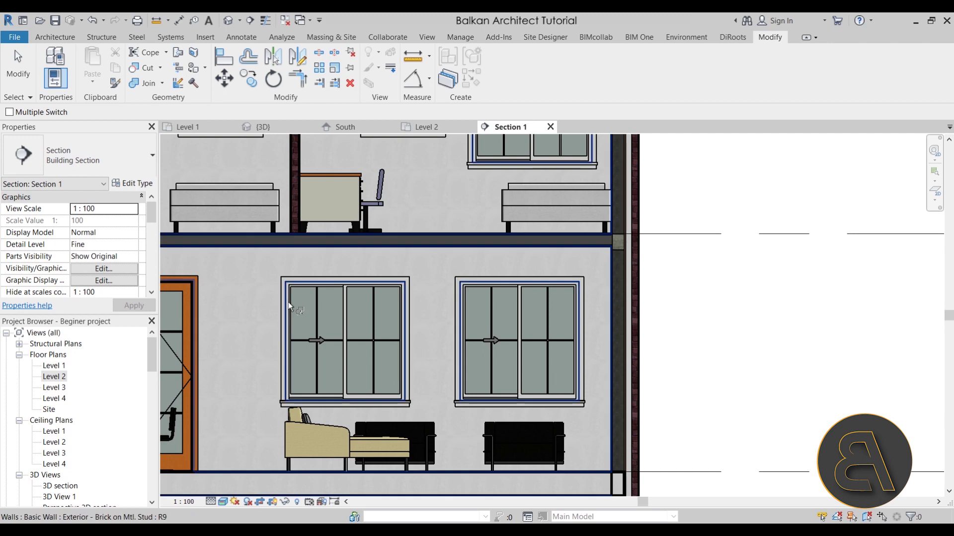
Step: On the Level 1 plan, start a 152 x 200 mm concrete rectangular beam with Level 1 as its placement plane
{"action": "left_click", "coordinate": [189, 127]}
{"action": "scroll", "coordinate": [434, 279], "scroll_direction": "down", "scroll_amount": 3}
{"action": "scroll", "coordinate": [412, 261], "scroll_direction": "up", "scroll_amount": 8}
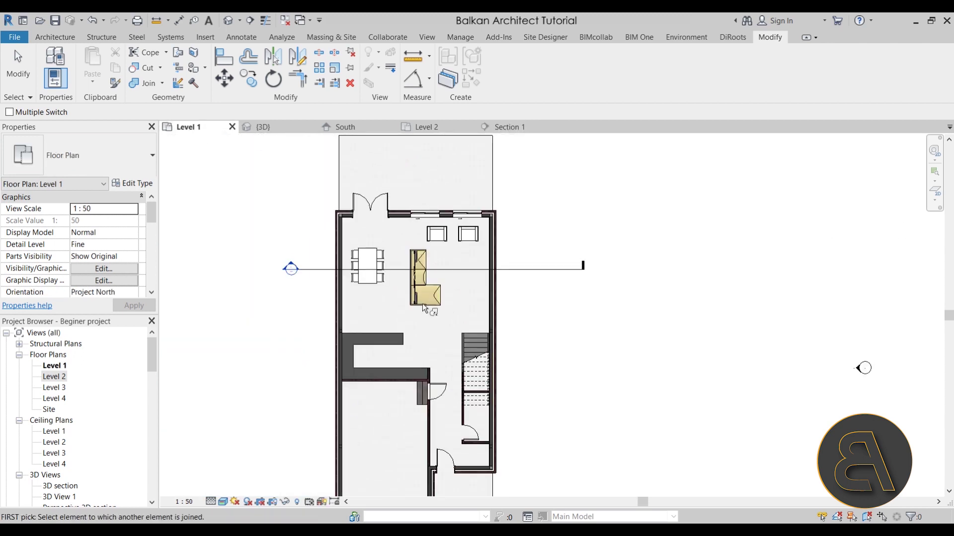
{"action": "scroll", "coordinate": [347, 257], "scroll_direction": "up", "scroll_amount": 3}
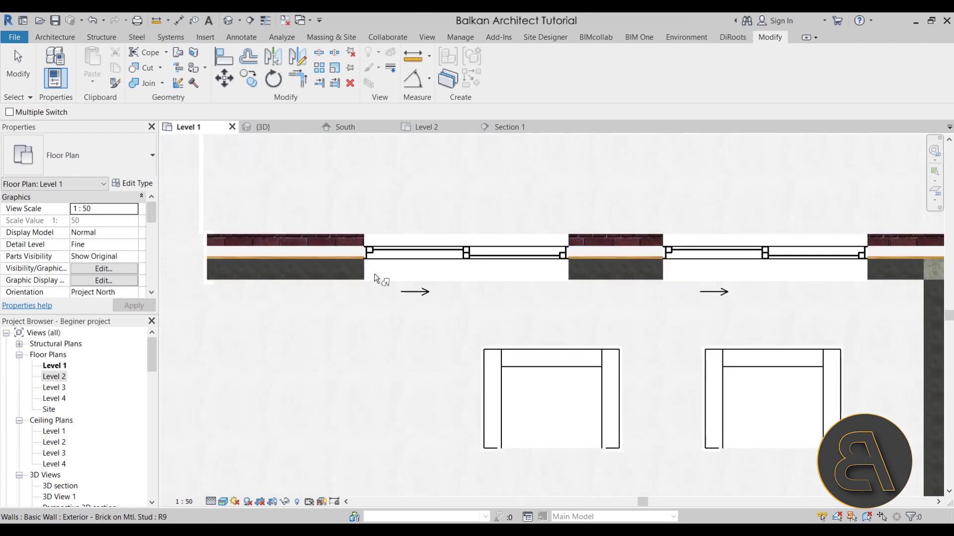
{"action": "scroll", "coordinate": [280, 185], "scroll_direction": "up", "scroll_amount": 2}
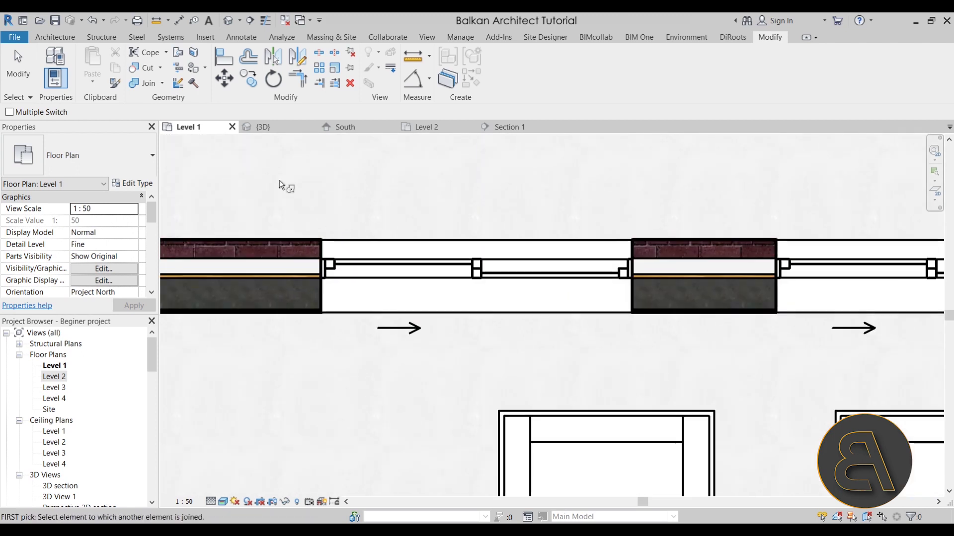
{"action": "left_click", "coordinate": [102, 37]}
{"action": "left_click", "coordinate": [46, 70]}
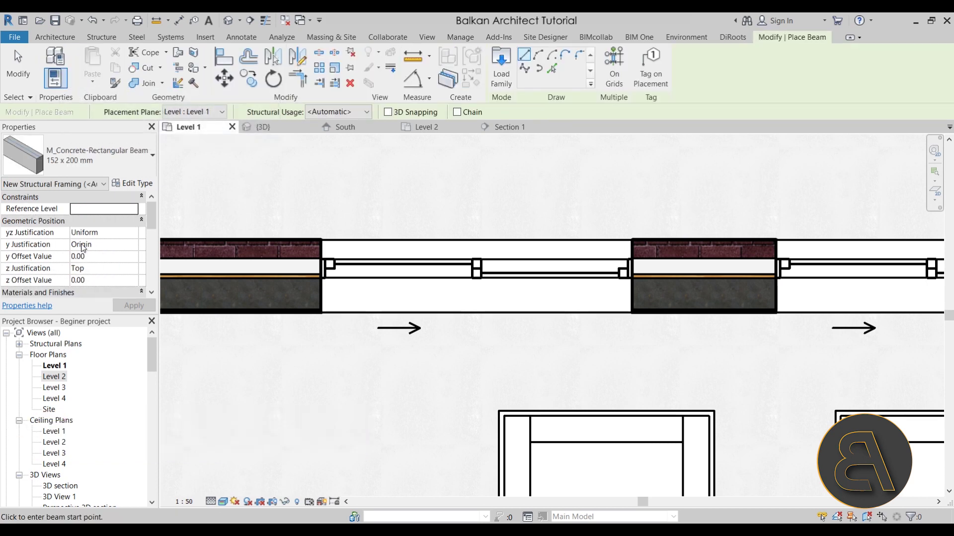
{"action": "scroll", "coordinate": [117, 260], "scroll_direction": "down", "scroll_amount": 3}
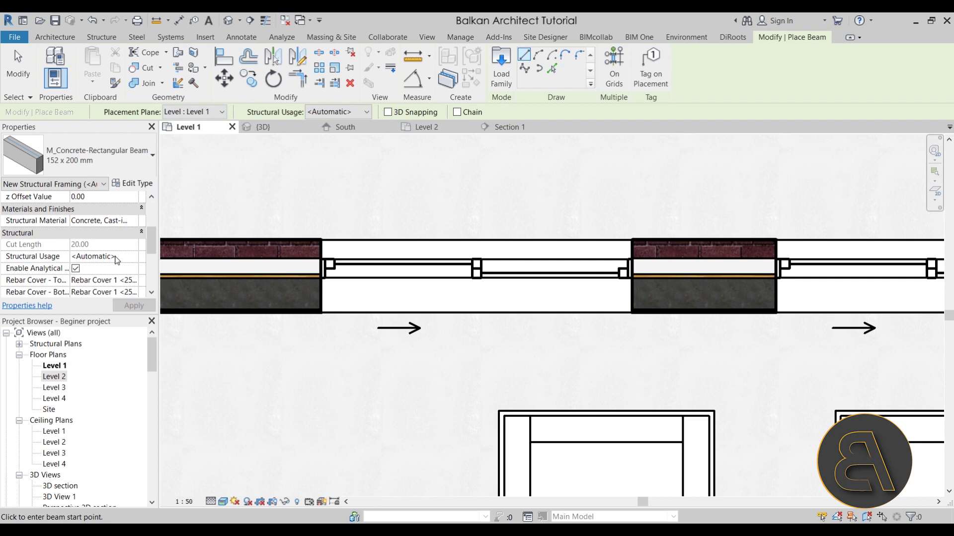
{"action": "scroll", "coordinate": [118, 260], "scroll_direction": "up", "scroll_amount": 2}
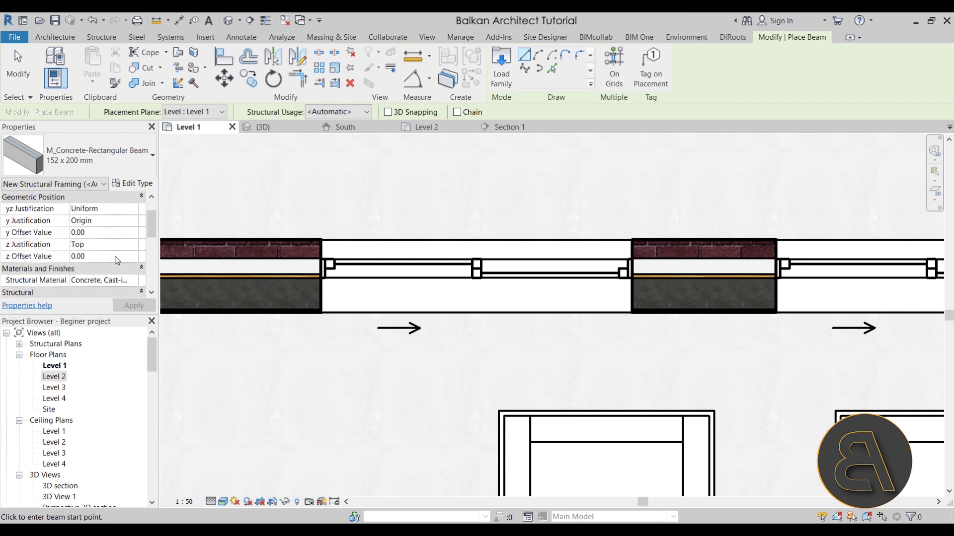
{"action": "scroll", "coordinate": [117, 261], "scroll_direction": "down", "scroll_amount": 3}
{"action": "scroll", "coordinate": [120, 261], "scroll_direction": "up", "scroll_amount": 5}
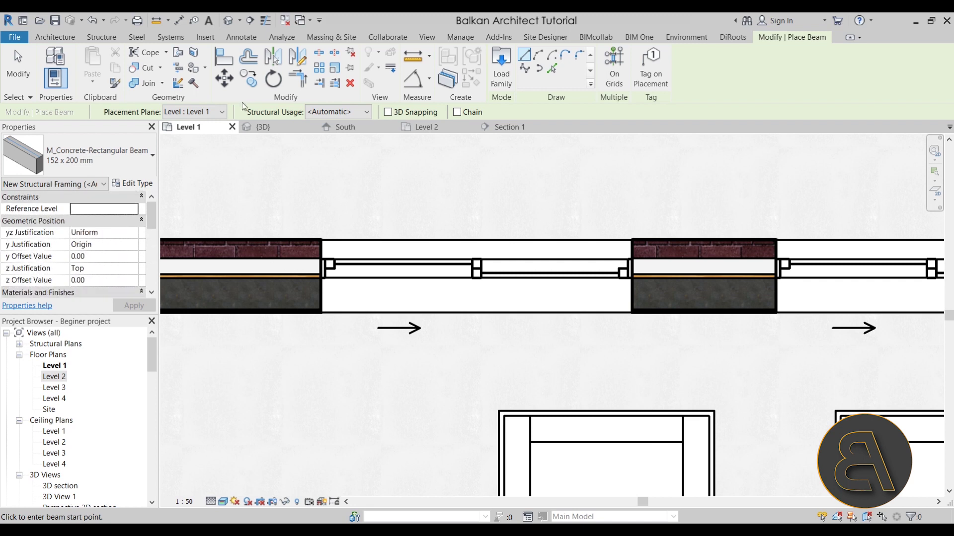
{"action": "left_click", "coordinate": [217, 113]}
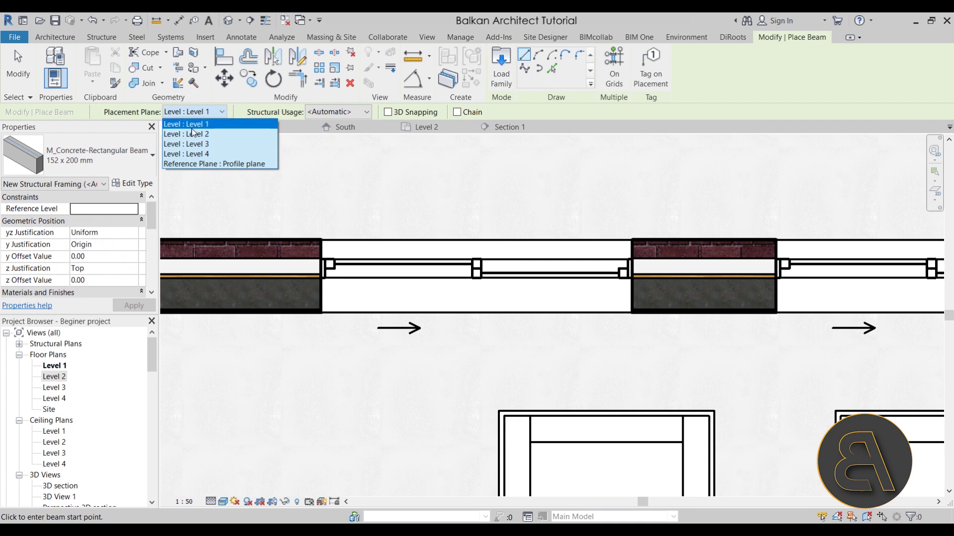
{"action": "left_click", "coordinate": [192, 128]}
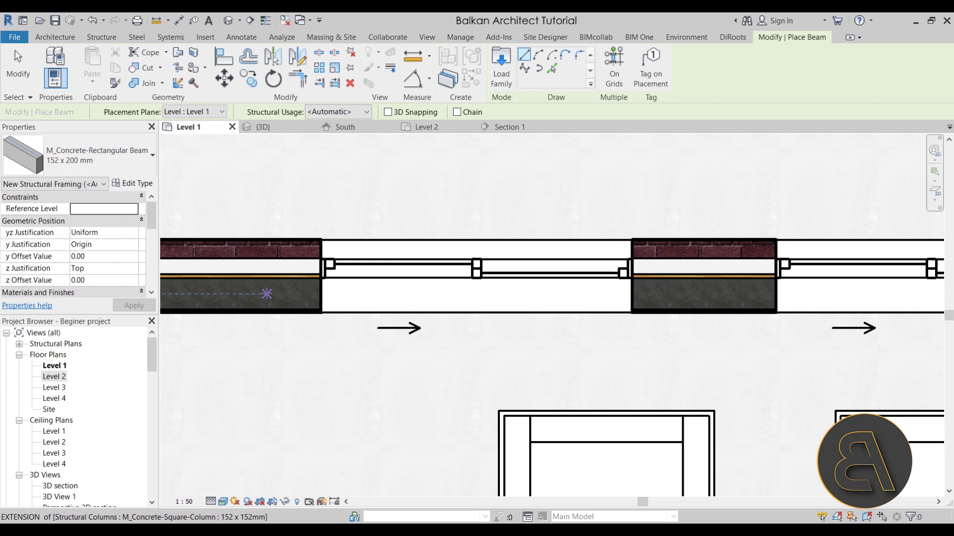
Step: Draw a beam about 196 cm long in the rear wall, spanning the window nearest the double door
{"action": "scroll", "coordinate": [262, 293], "scroll_direction": "down", "scroll_amount": 4}
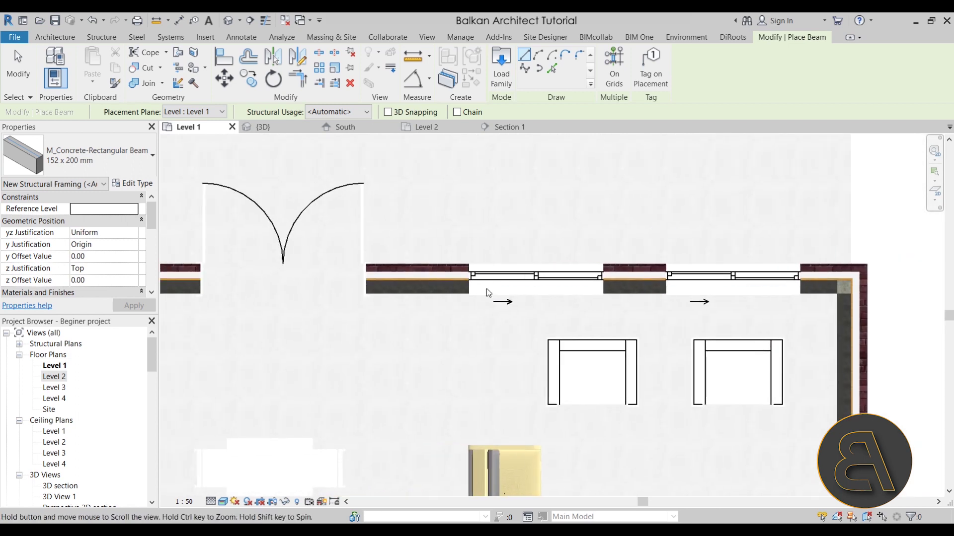
{"action": "scroll", "coordinate": [447, 287], "scroll_direction": "up", "scroll_amount": 3}
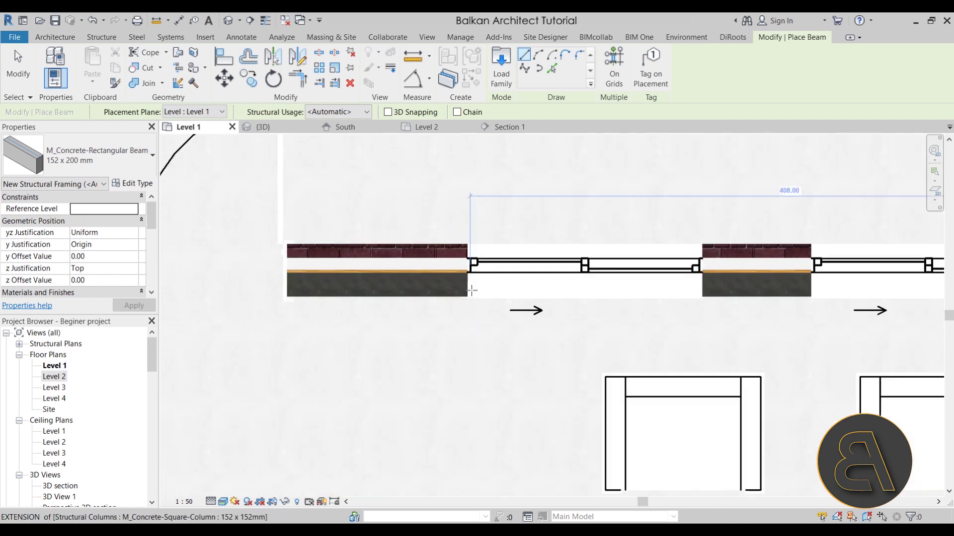
{"action": "left_click", "coordinate": [422, 285]}
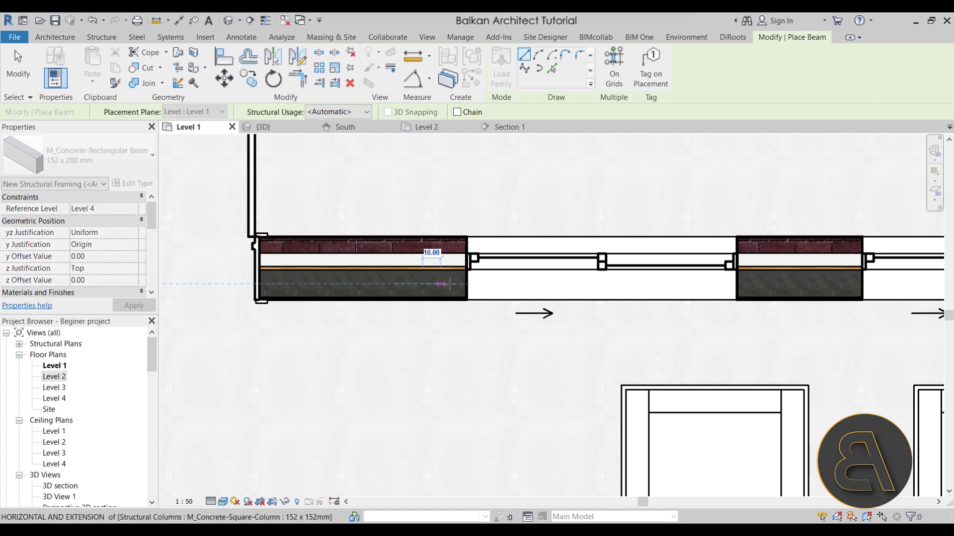
{"action": "left_click", "coordinate": [774, 284]}
{"action": "scroll", "coordinate": [535, 318], "scroll_direction": "down", "scroll_amount": 2}
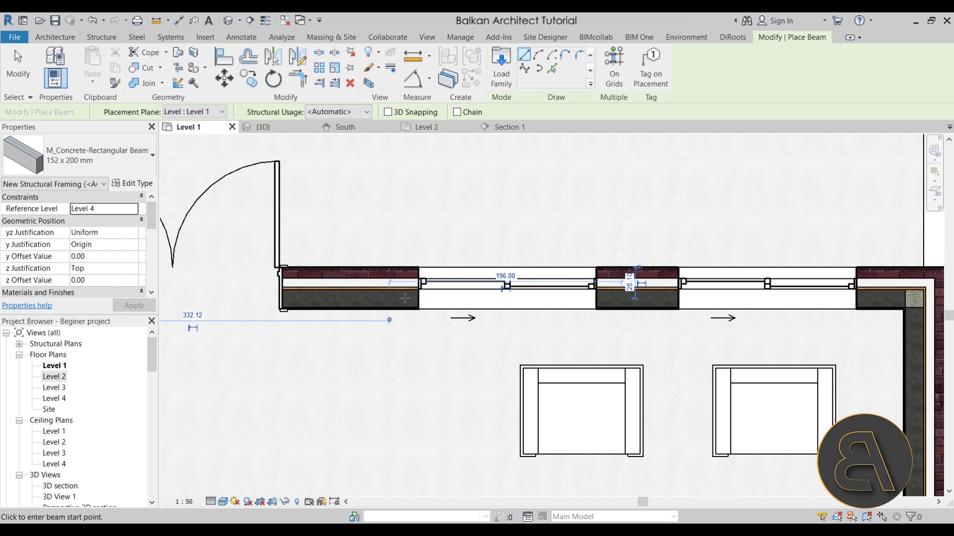
Step: Finish placing the beam and, in the 3D view, select it at the base of the rear wall
{"action": "key", "text": "Escape"}
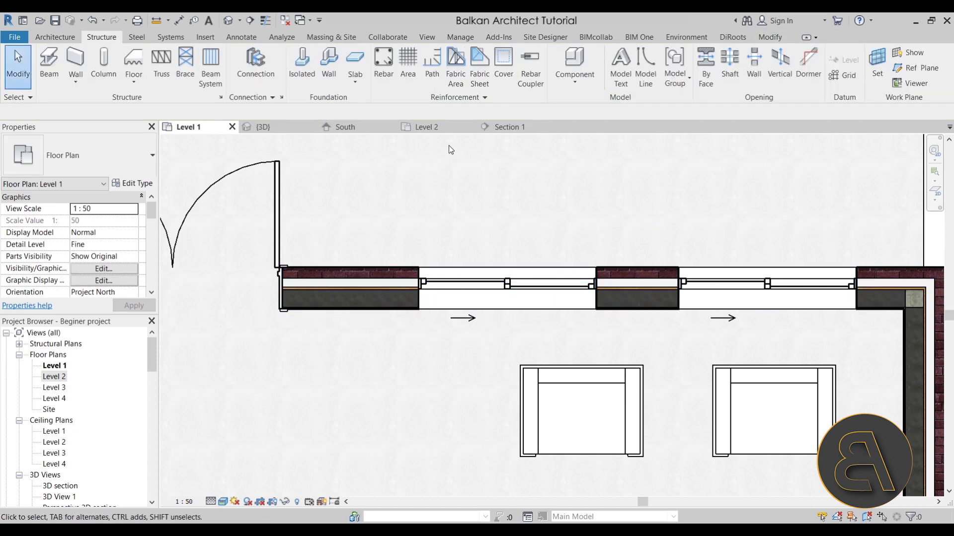
{"action": "left_click", "coordinate": [265, 127]}
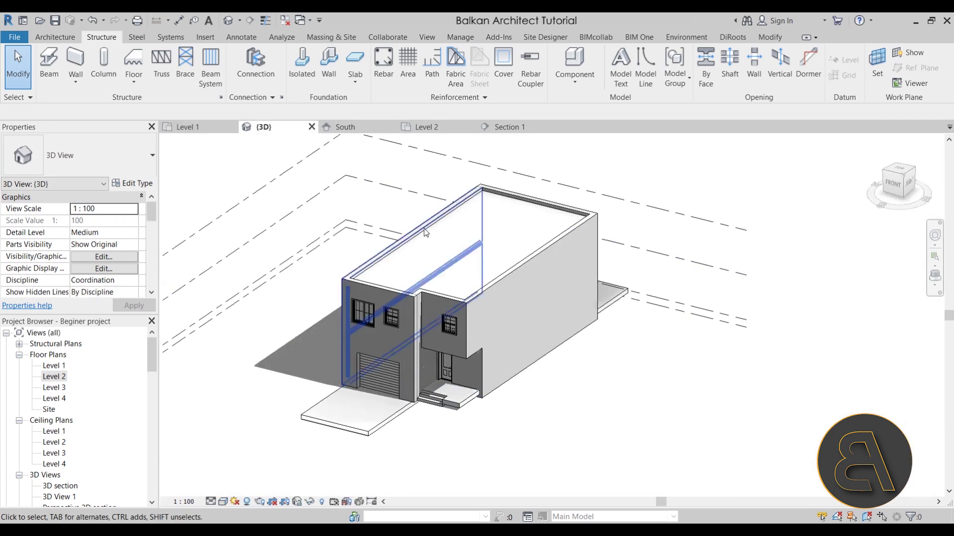
{"action": "middle_click_drag", "start_coordinate": [520, 335], "coordinate": [551, 454], "text": "shift"}
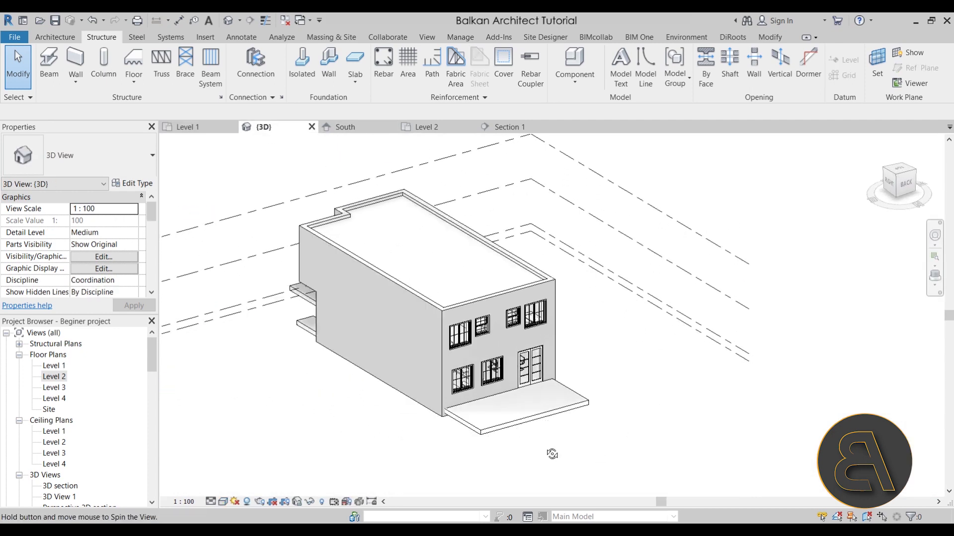
{"action": "scroll", "coordinate": [472, 406], "scroll_direction": "up", "scroll_amount": 3}
{"action": "left_click", "coordinate": [470, 405]}
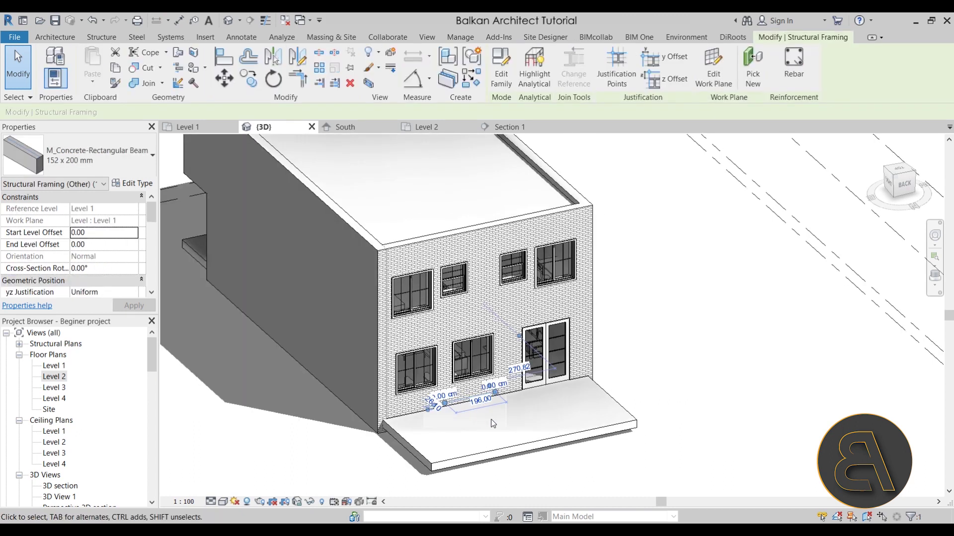
{"action": "scroll", "coordinate": [466, 417], "scroll_direction": "up", "scroll_amount": 5}
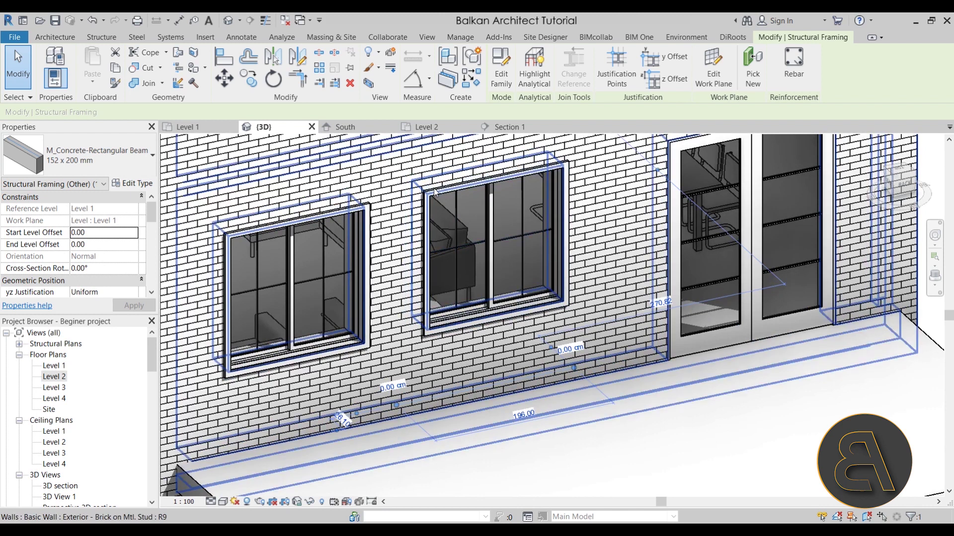
Step: Check the head height of the ground-floor window nearest the double door
{"action": "scroll", "coordinate": [434, 191], "scroll_direction": "down", "scroll_amount": 3}
{"action": "left_click", "coordinate": [435, 191]}
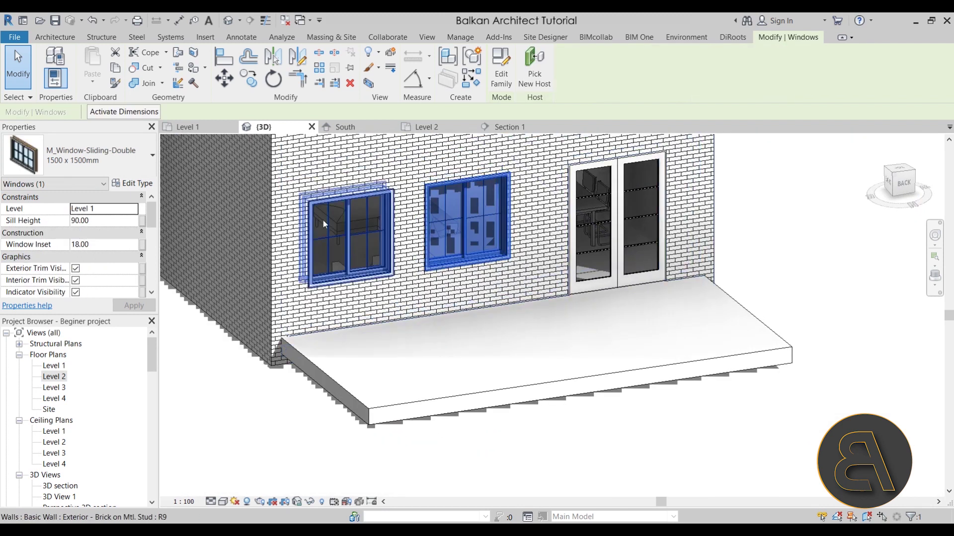
{"action": "scroll", "coordinate": [28, 255], "scroll_direction": "down", "scroll_amount": 5}
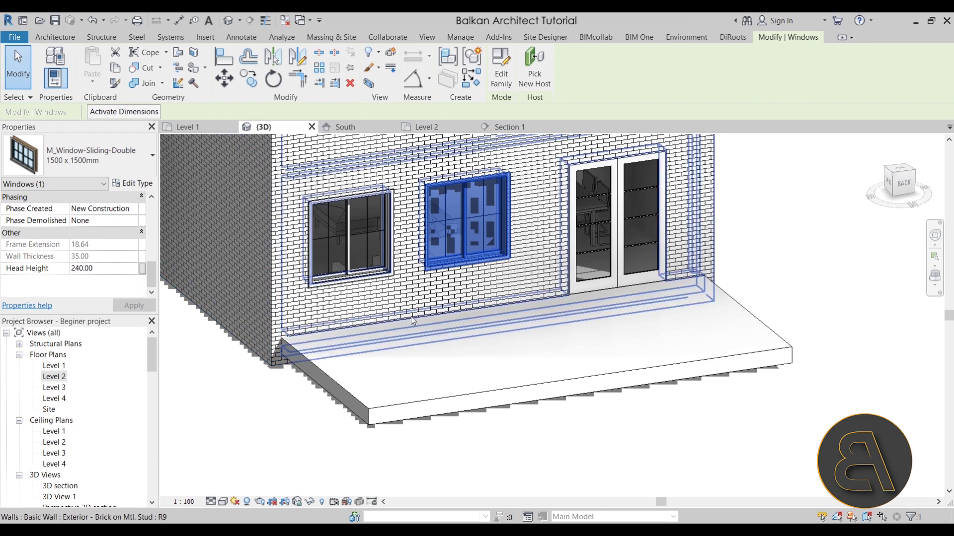
{"action": "key", "text": "Escape"}
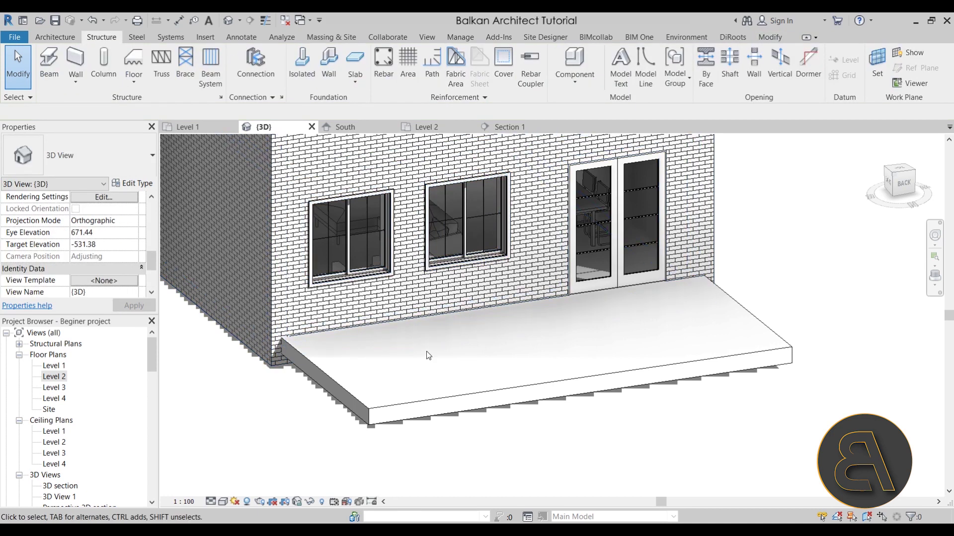
{"action": "scroll", "coordinate": [435, 330], "scroll_direction": "down", "scroll_amount": 5}
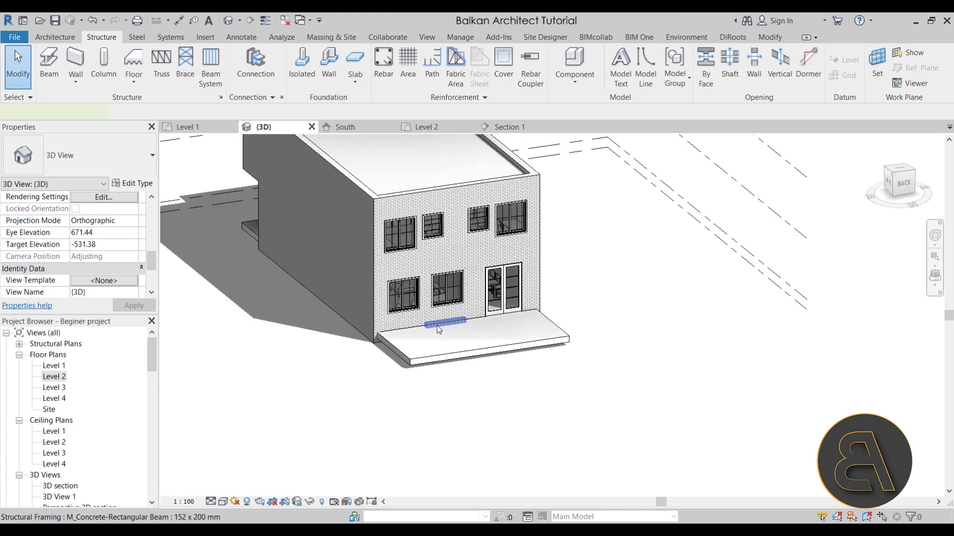
{"action": "left_click", "coordinate": [436, 326]}
{"action": "scroll", "coordinate": [443, 315], "scroll_direction": "up", "scroll_amount": 4}
{"action": "scroll", "coordinate": [110, 243], "scroll_direction": "down", "scroll_amount": 3}
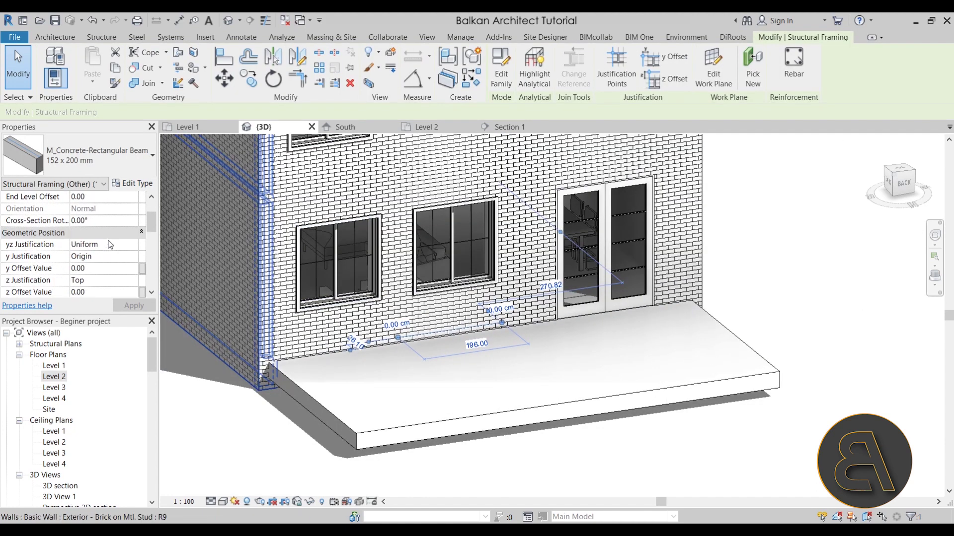
{"action": "scroll", "coordinate": [109, 244], "scroll_direction": "up", "scroll_amount": 2}
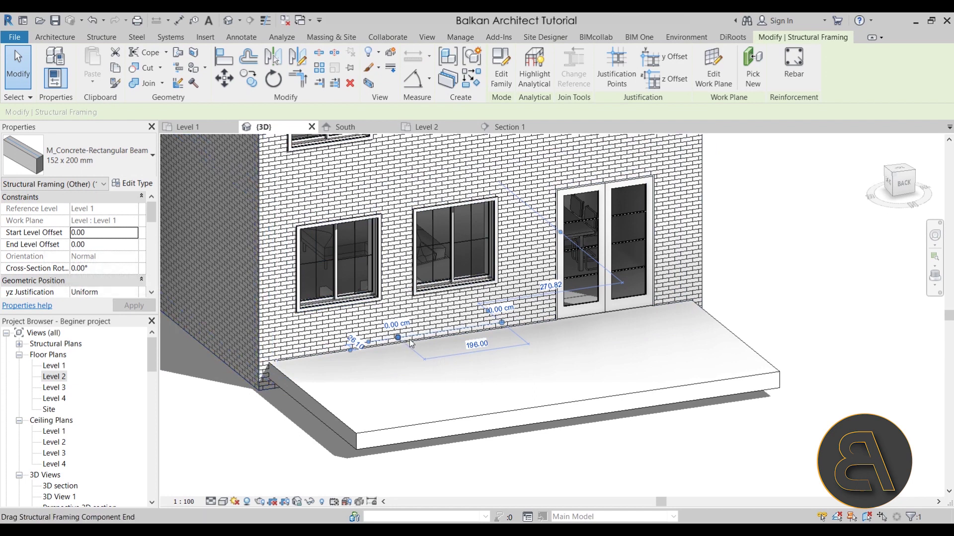
{"action": "key", "text": "Escape"}
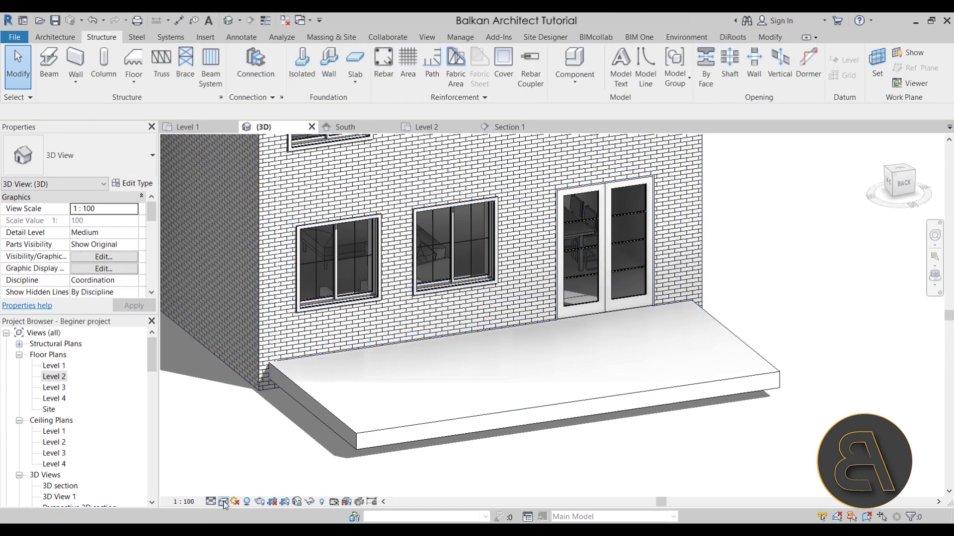
Step: Show the 3D view in wireframe and set the new beam's start and end level offsets to 260
{"action": "left_click", "coordinate": [224, 502]}
{"action": "left_click", "coordinate": [245, 426]}
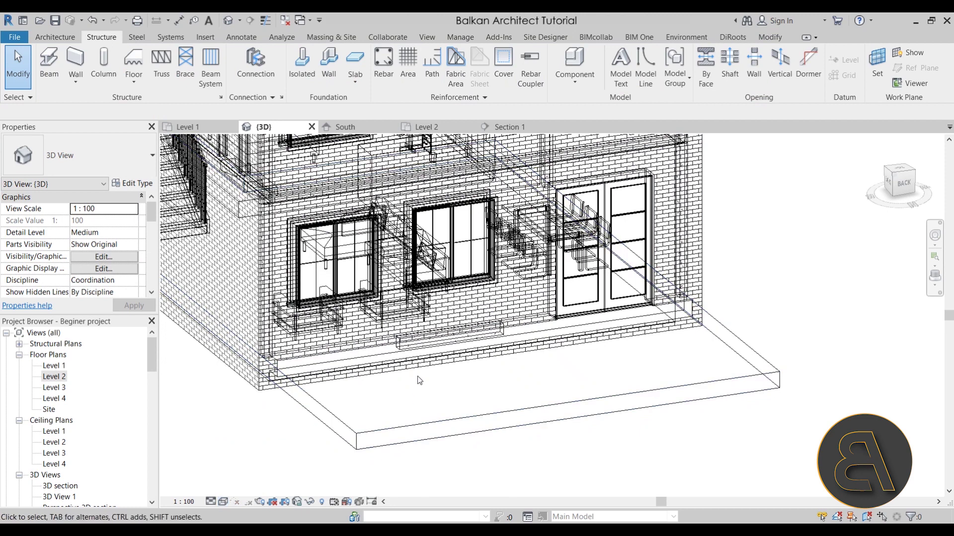
{"action": "left_click", "coordinate": [408, 349]}
{"action": "left_click", "coordinate": [97, 233]}
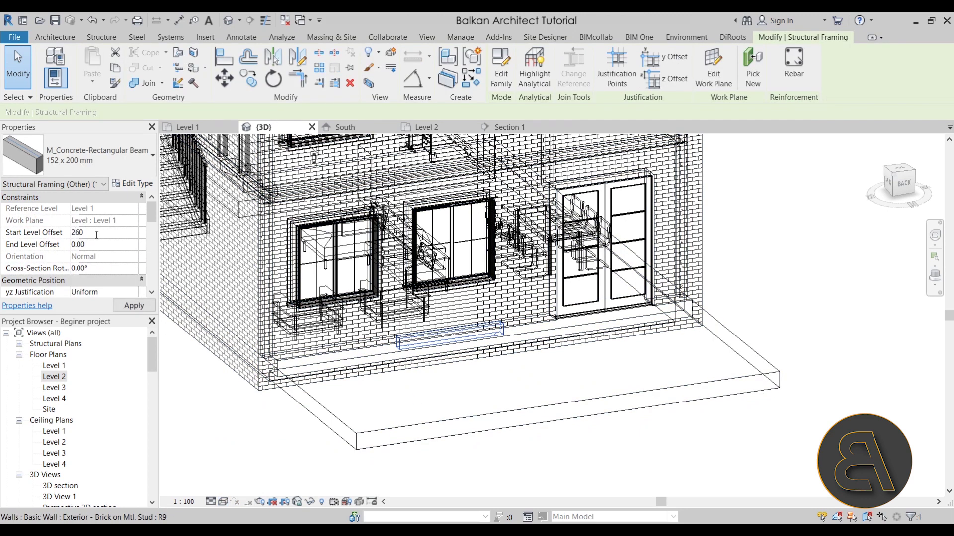
{"action": "left_click", "coordinate": [100, 248]}
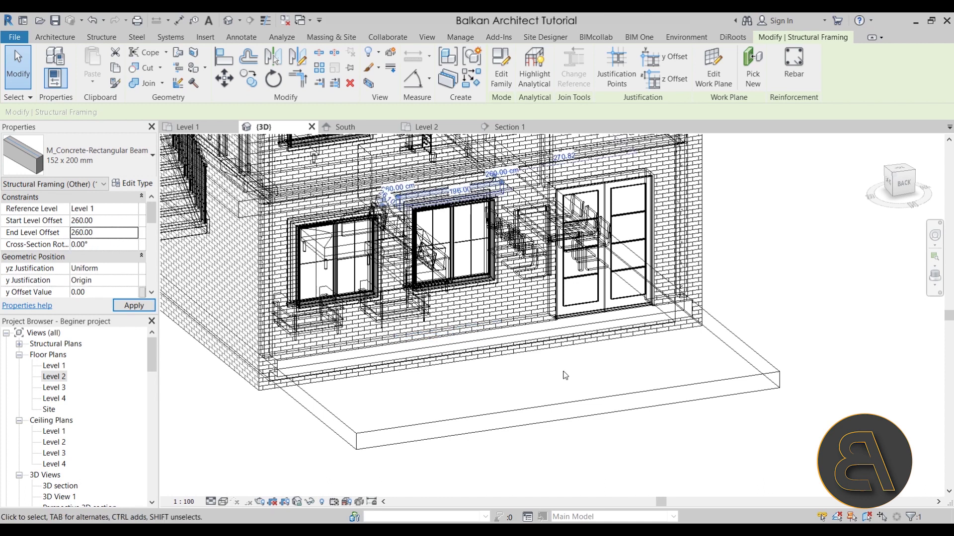
Step: Inspect the raised beam above the window in 3D, and return the view to the Hidden Line style
{"action": "scroll", "coordinate": [492, 256], "scroll_direction": "up", "scroll_amount": 5}
{"action": "mouse_move", "coordinate": [503, 265]}
{"action": "middle_mouse_down", "text": "shift"}
{"action": "mouse_move", "coordinate": [305, 212]}
{"action": "mouse_move", "coordinate": [582, 273]}
{"action": "mouse_move", "coordinate": [522, 279]}
{"action": "middle_mouse_up", "text": "shift"}
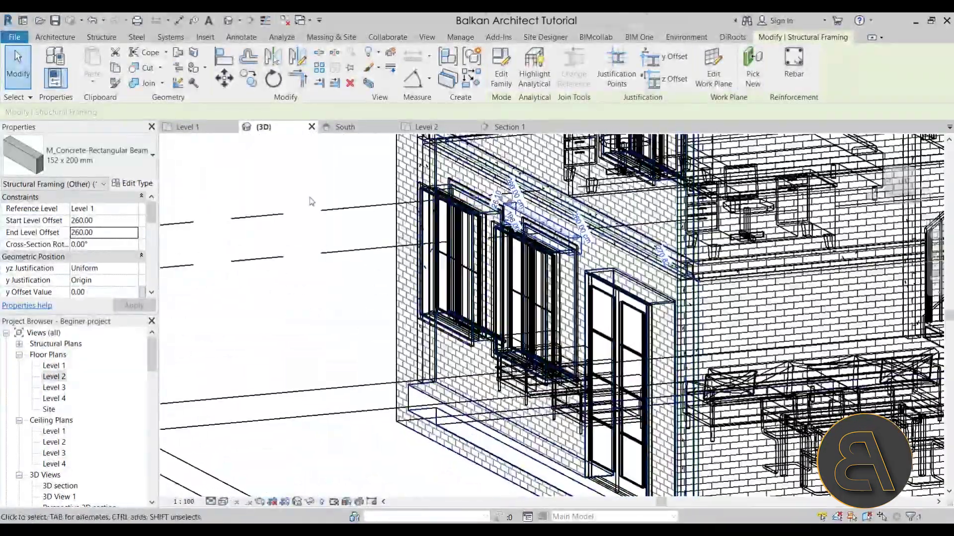
{"action": "left_click", "coordinate": [230, 281]}
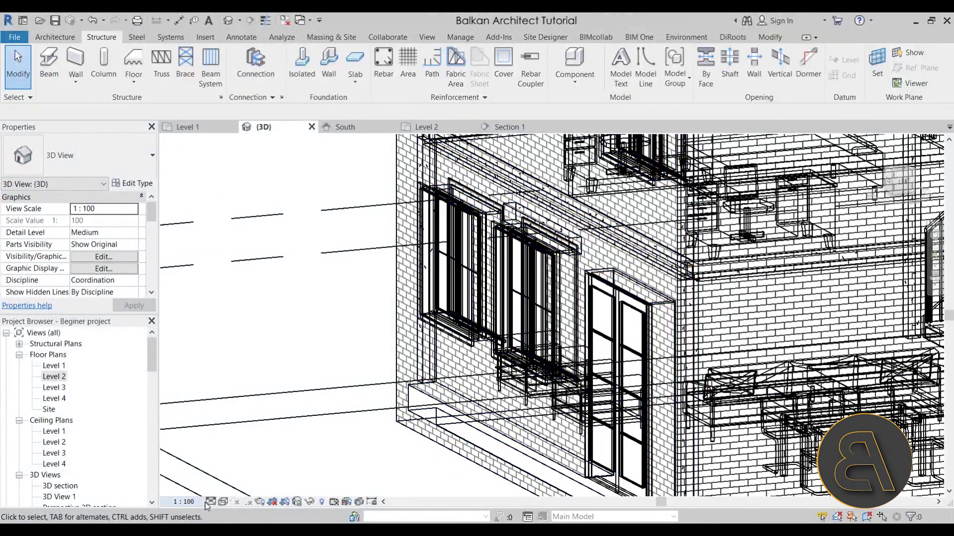
{"action": "left_click", "coordinate": [222, 502]}
{"action": "left_click", "coordinate": [228, 438]}
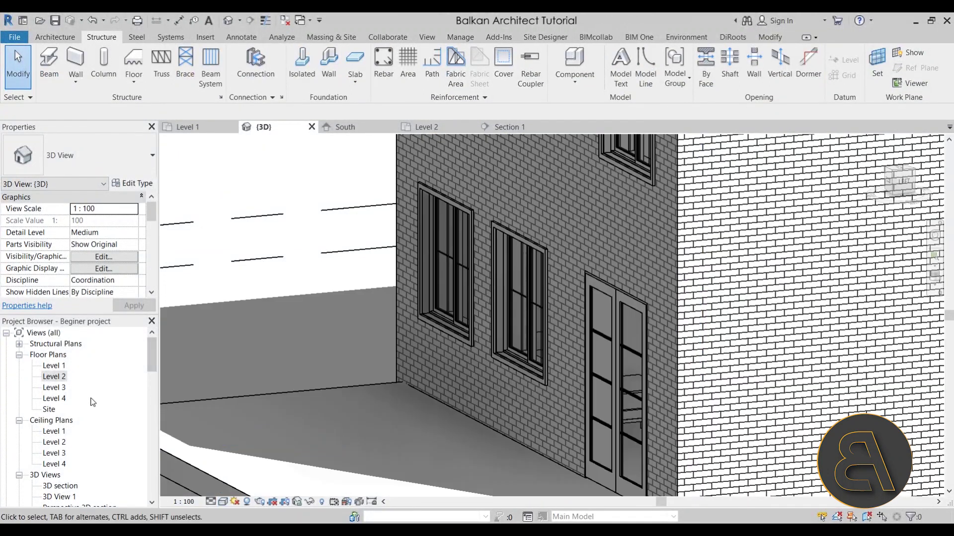
Step: On the Level 1 plan, draw a section across the rear wall through the window nearest the double door and open its view
{"action": "double_click", "coordinate": [60, 368]}
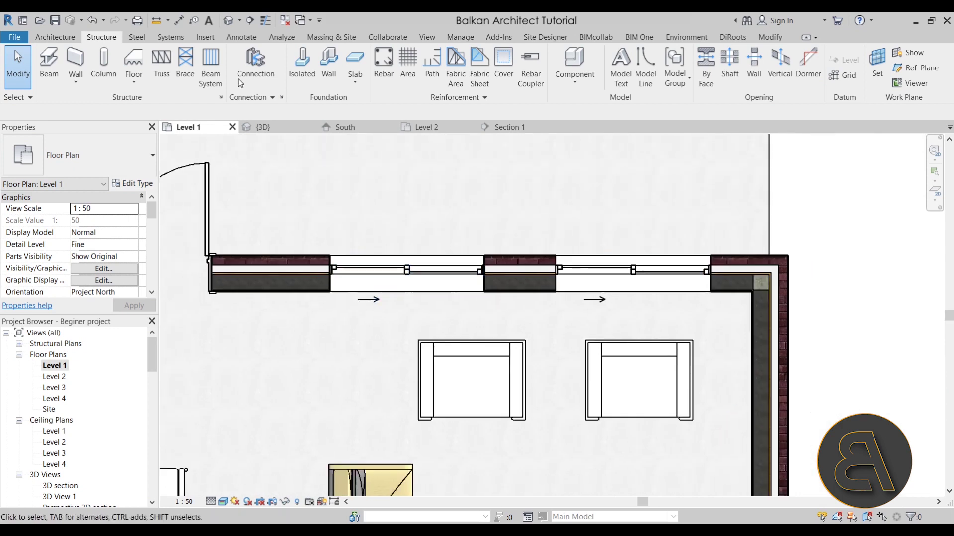
{"action": "left_click", "coordinate": [248, 22]}
{"action": "left_click", "coordinate": [391, 204]}
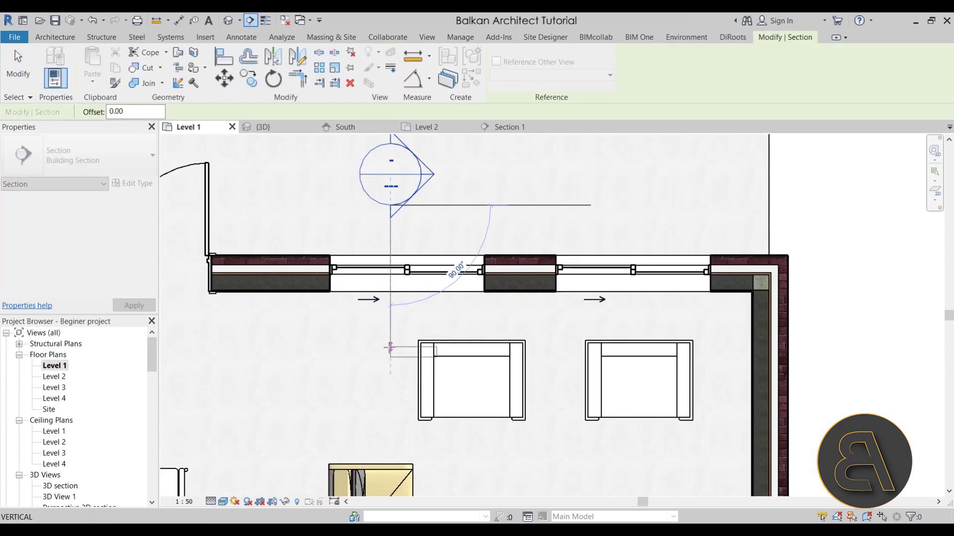
{"action": "left_click", "coordinate": [390, 350]}
{"action": "key", "text": "Escape"}
{"action": "double_click", "coordinate": [436, 179]}
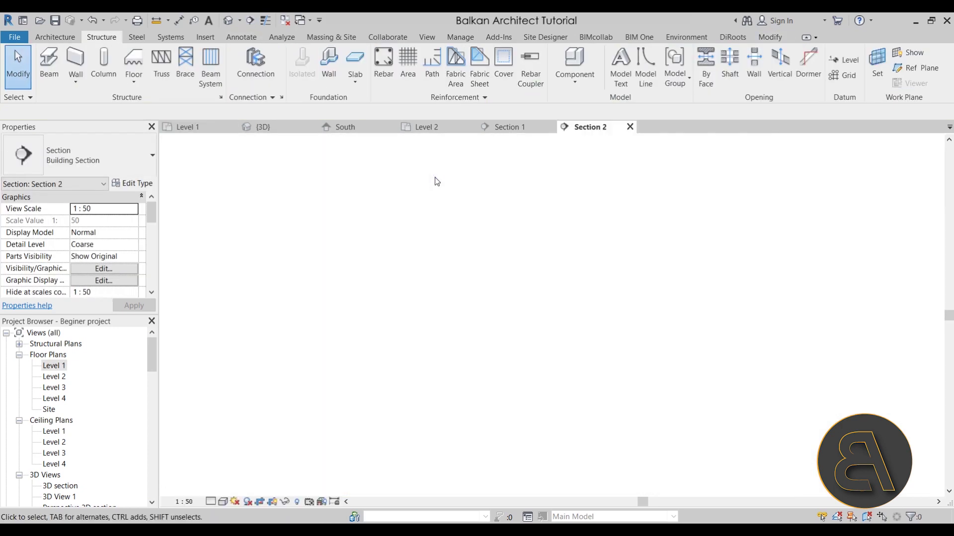
Step: Set the new section's detail level to Fine and look closely at the beam above the window
{"action": "scroll", "coordinate": [612, 319], "scroll_direction": "up", "scroll_amount": 6}
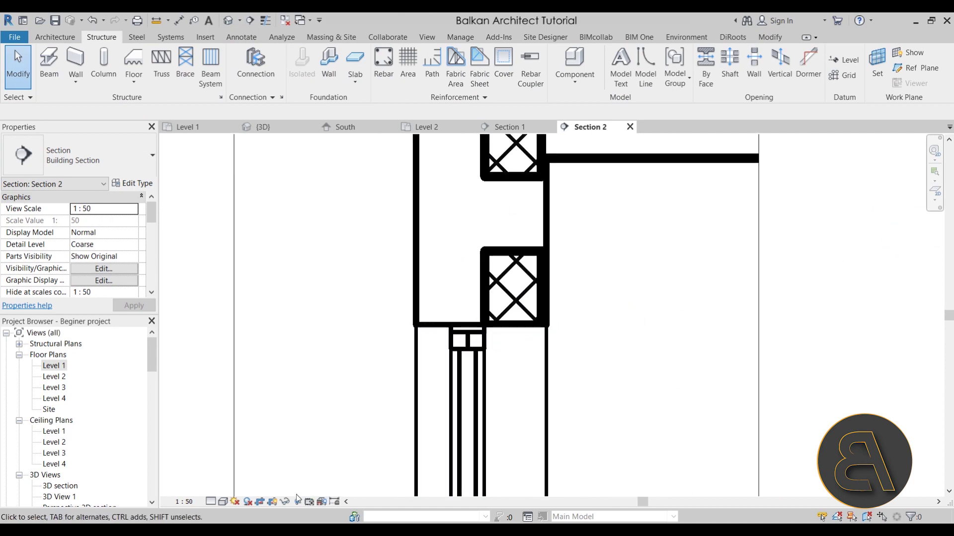
{"action": "left_click", "coordinate": [210, 501]}
{"action": "left_click", "coordinate": [225, 487]}
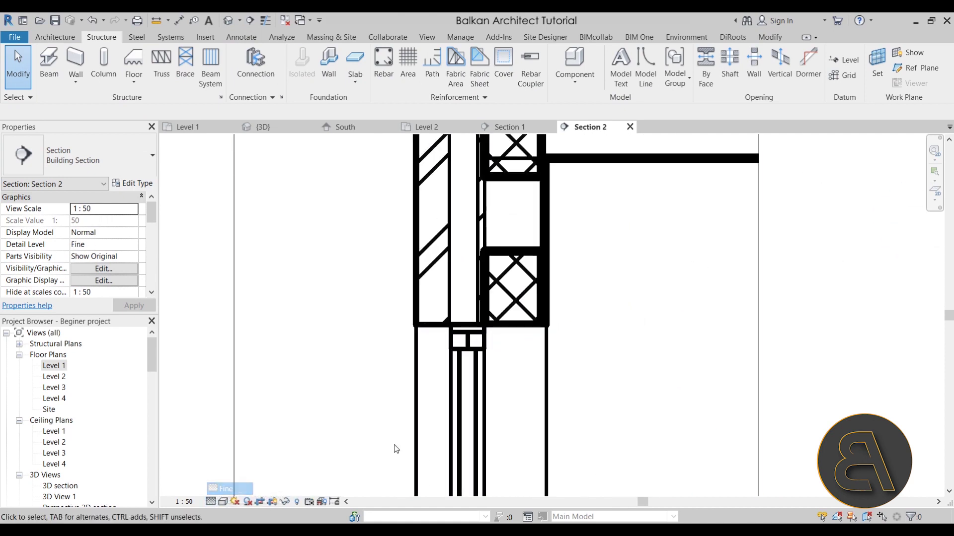
{"action": "scroll", "coordinate": [438, 288], "scroll_direction": "down", "scroll_amount": 3}
{"action": "scroll", "coordinate": [438, 288], "scroll_direction": "up", "scroll_amount": 2}
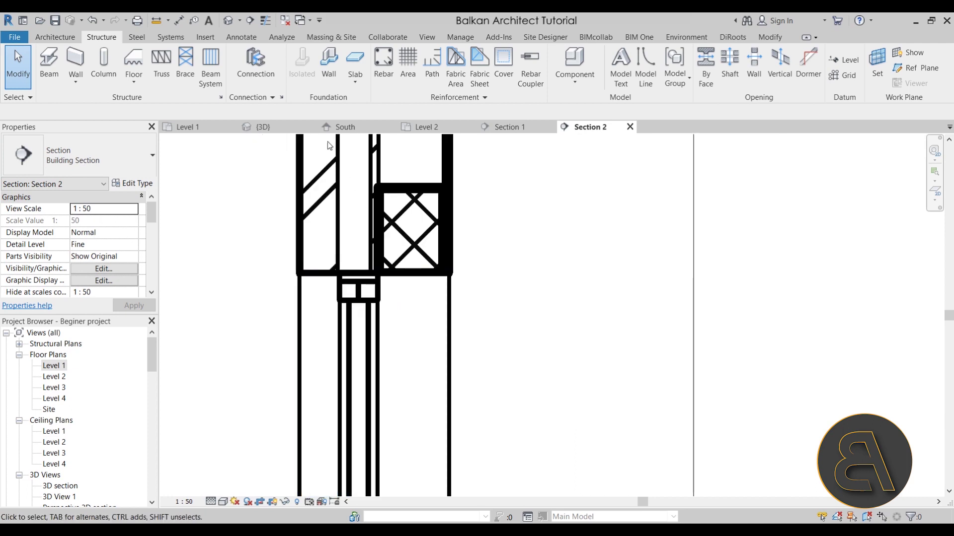
Step: Join the beam over the window with the exterior brick wall in the section
{"action": "left_click", "coordinate": [770, 37]}
{"action": "left_click", "coordinate": [144, 83]}
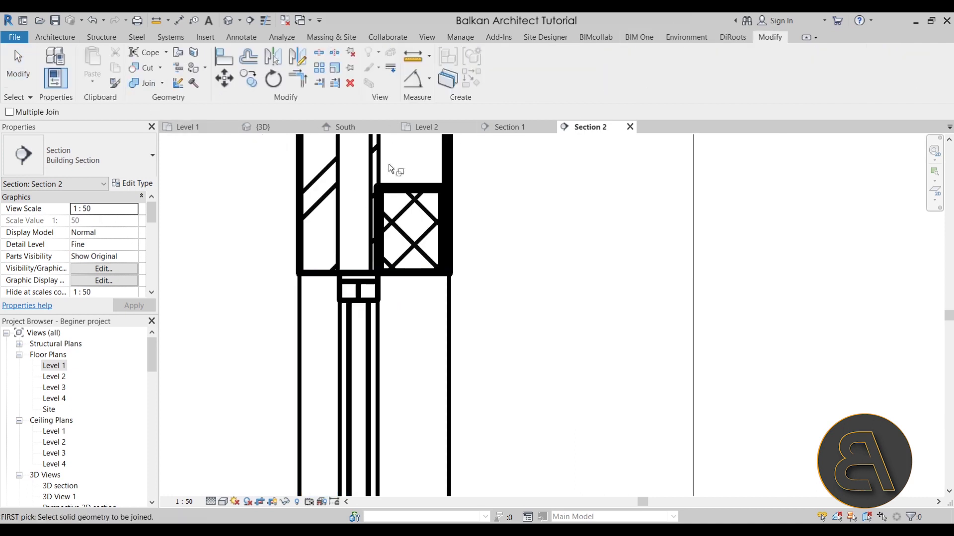
{"action": "scroll", "coordinate": [353, 271], "scroll_direction": "down", "scroll_amount": 1}
{"action": "key", "text": "Escape"}
Step: Join the concrete beam at Level 2 with the exterior wall and with the Level 2 floor
{"action": "scroll", "coordinate": [354, 271], "scroll_direction": "up", "scroll_amount": 2}
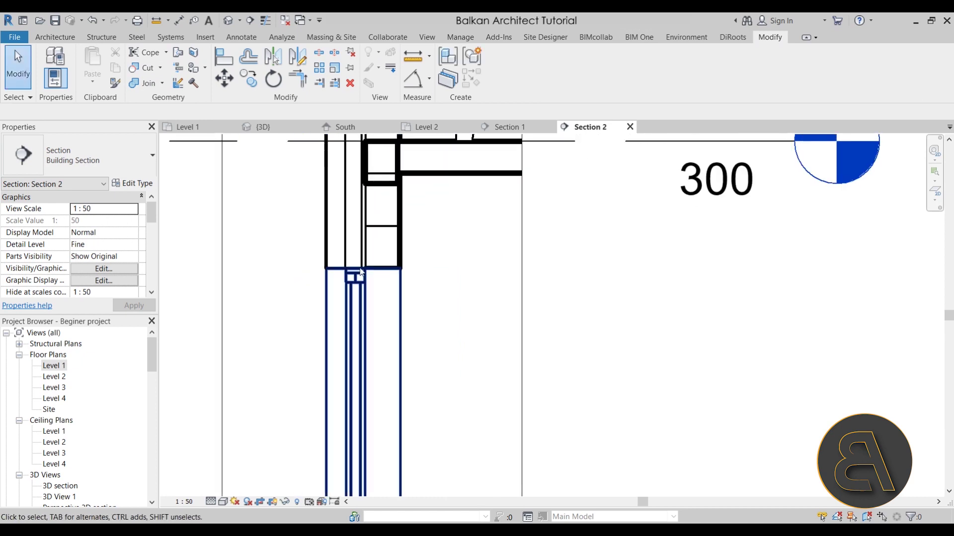
{"action": "scroll", "coordinate": [353, 271], "scroll_direction": "up", "scroll_amount": 1}
{"action": "middle_click_drag", "start_coordinate": [378, 258], "coordinate": [399, 267]}
{"action": "scroll", "coordinate": [387, 268], "scroll_direction": "up", "scroll_amount": 2}
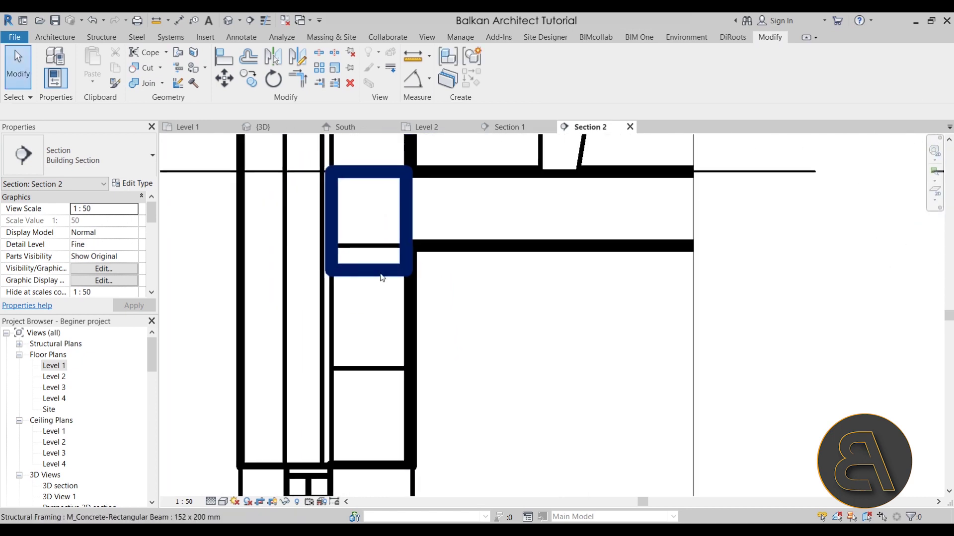
{"action": "left_click", "coordinate": [147, 87]}
{"action": "left_click", "coordinate": [390, 248]}
{"action": "left_click", "coordinate": [406, 291]}
{"action": "left_click", "coordinate": [390, 248]}
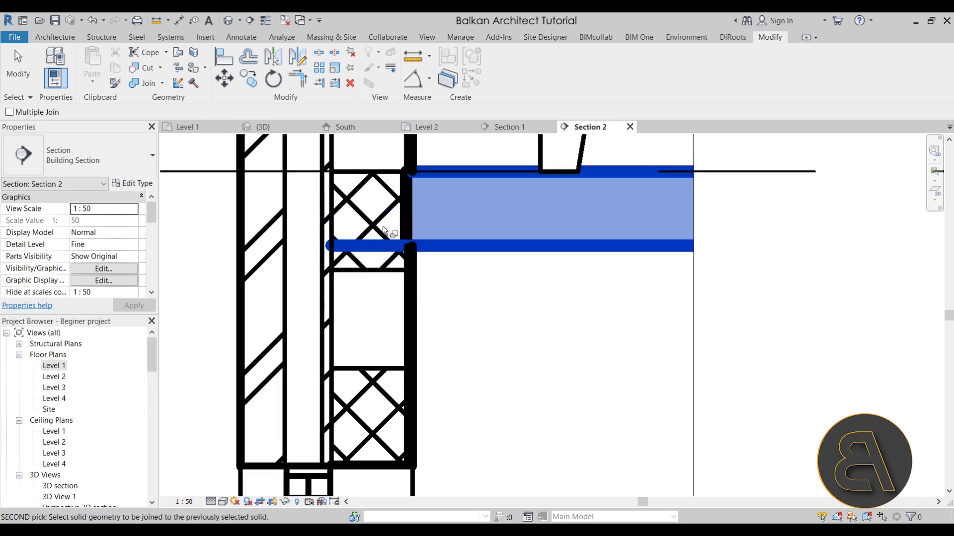
{"action": "left_click", "coordinate": [407, 264]}
{"action": "key", "text": "Escape"}
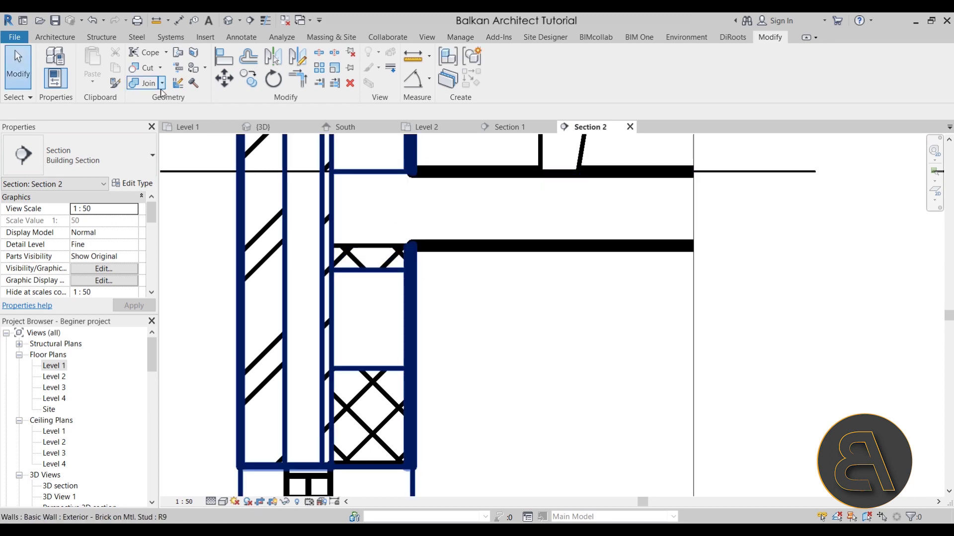
Step: Switch the join order so that the Level 2 beam cuts the floor, and check the section
{"action": "left_click", "coordinate": [162, 83]}
{"action": "left_click", "coordinate": [172, 155]}
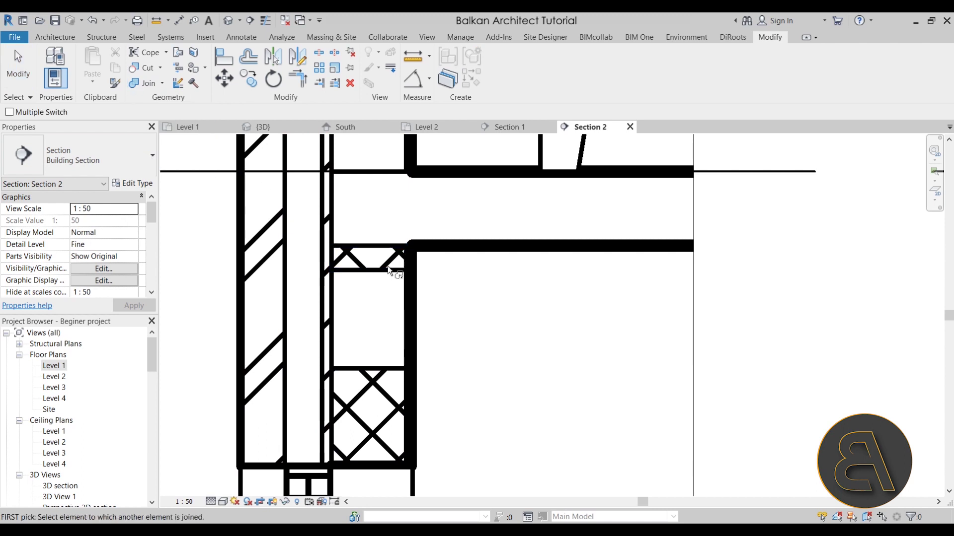
{"action": "left_click", "coordinate": [388, 271]}
{"action": "left_click", "coordinate": [386, 246]}
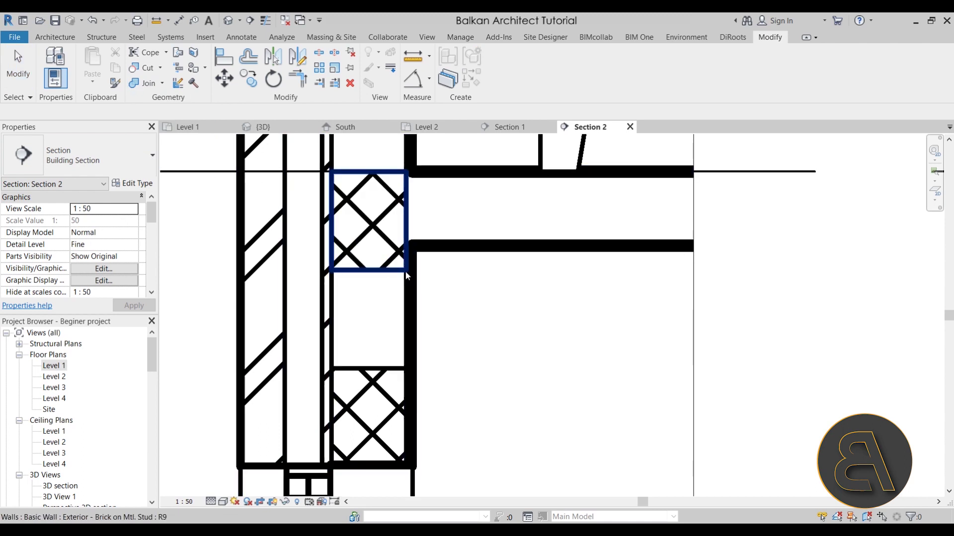
{"action": "key", "text": "Escape"}
{"action": "scroll", "coordinate": [422, 283], "scroll_direction": "down", "scroll_amount": 5}
{"action": "scroll", "coordinate": [413, 224], "scroll_direction": "down", "scroll_amount": 2}
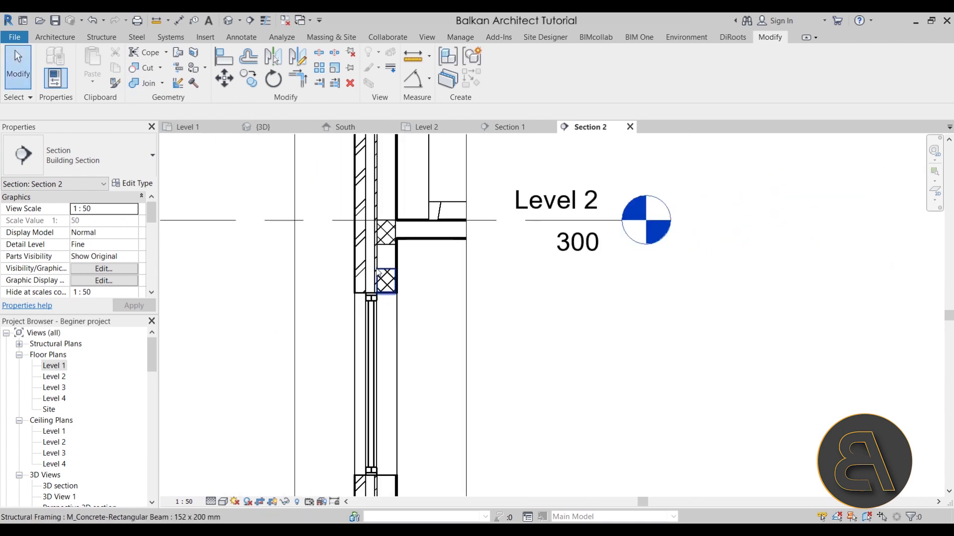
Step: Select the beam above the ground-floor window, show it in Section 1, and set that view's visual style to Wireframe
{"action": "left_click", "coordinate": [386, 282]}
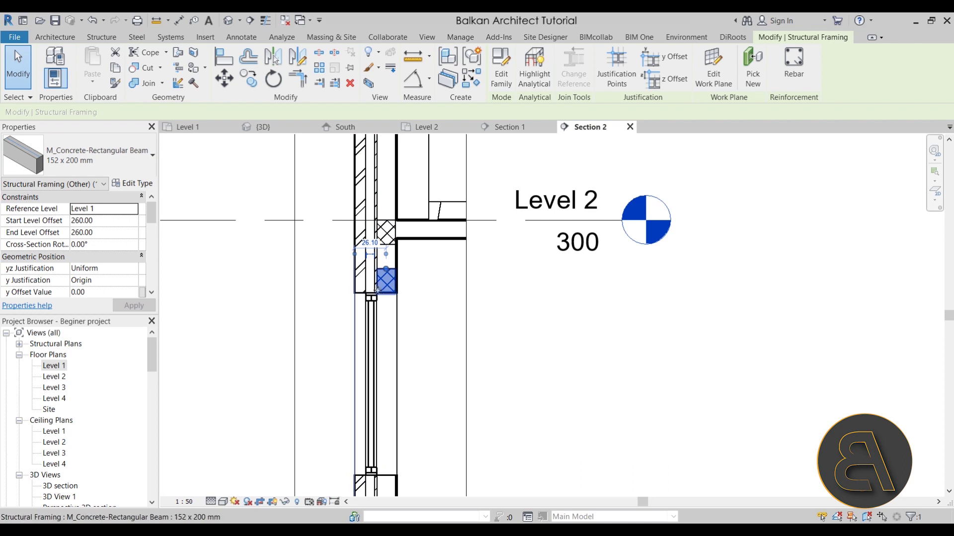
{"action": "left_click", "coordinate": [496, 127]}
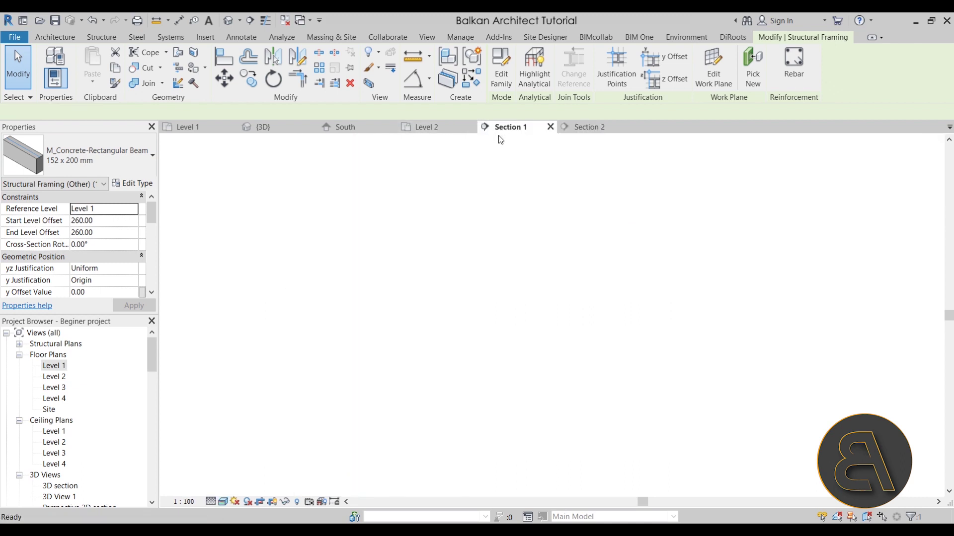
{"action": "middle_click_drag", "start_coordinate": [405, 320], "coordinate": [449, 323]}
{"action": "left_click", "coordinate": [223, 502]}
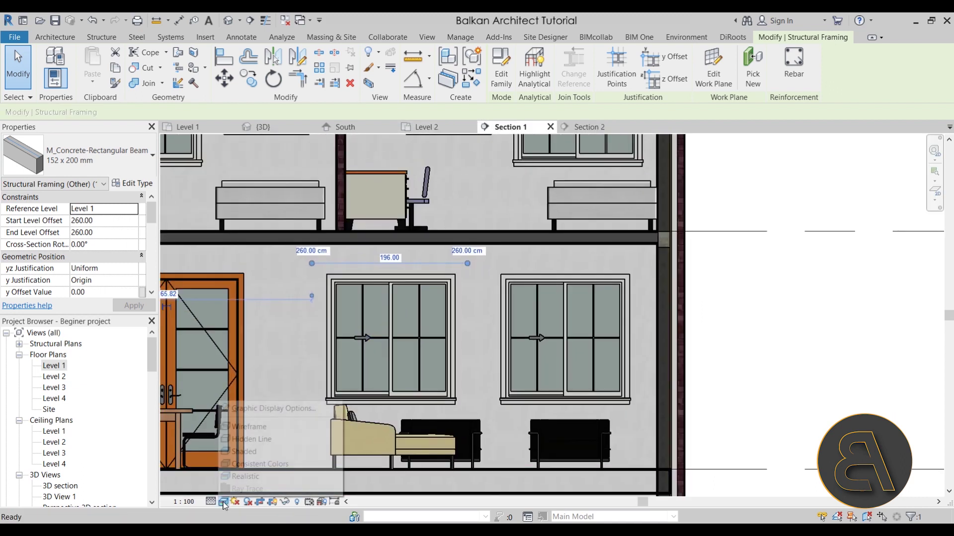
{"action": "left_click", "coordinate": [248, 427]}
{"action": "scroll", "coordinate": [309, 271], "scroll_direction": "up", "scroll_amount": 3}
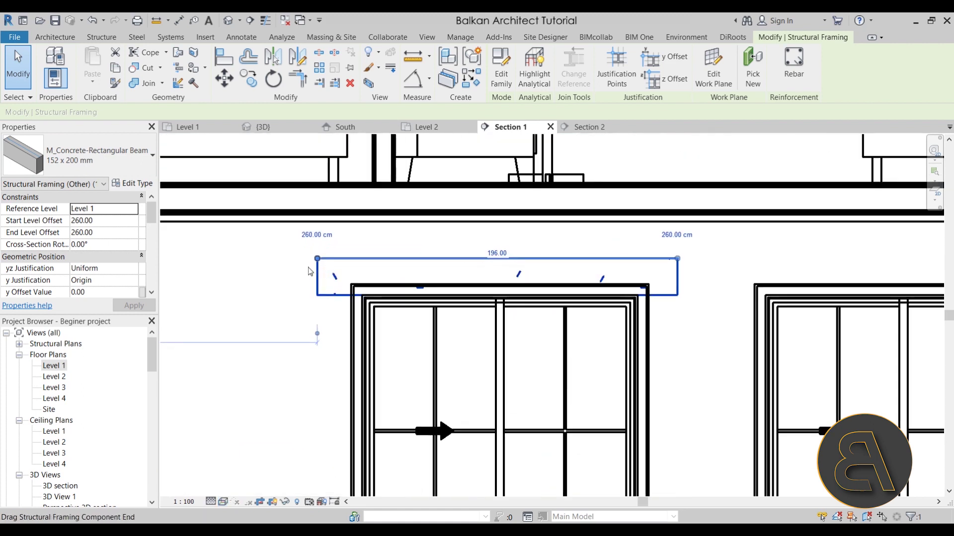
{"action": "left_click", "coordinate": [330, 313]}
{"action": "left_click", "coordinate": [331, 297]}
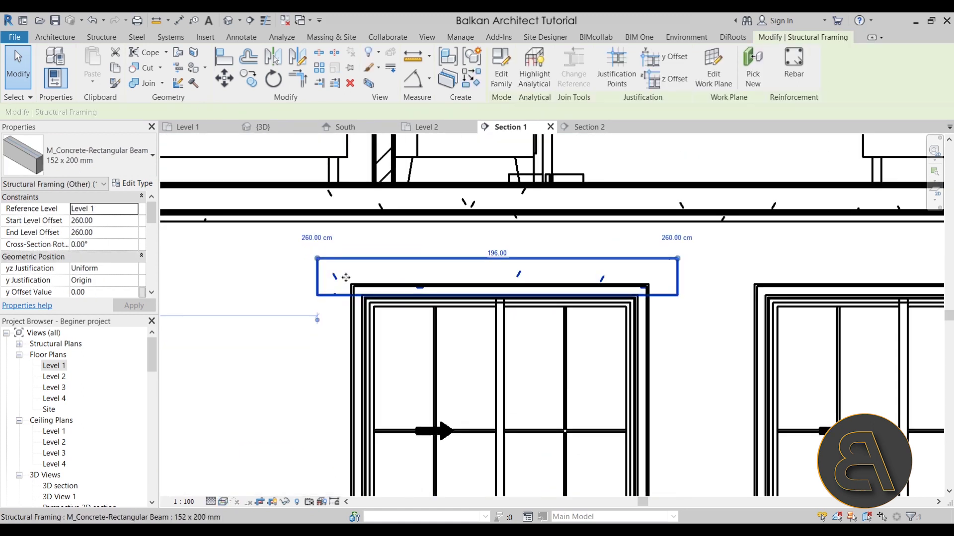
{"action": "left_click", "coordinate": [320, 336]}
Step: Add aligned dimensions between each end of the beam and the adjacent side of the window opening
{"action": "left_click", "coordinate": [425, 85]}
{"action": "left_click", "coordinate": [428, 79]}
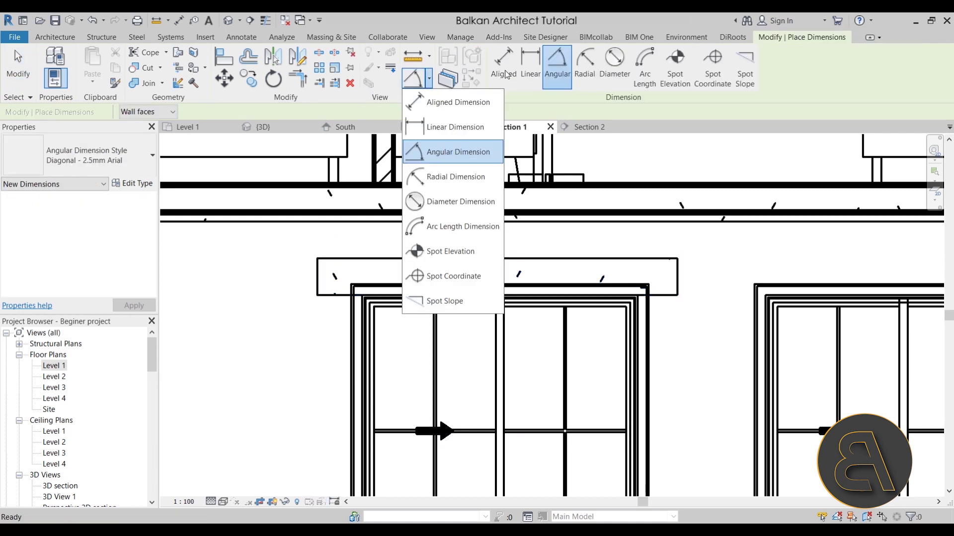
{"action": "left_click", "coordinate": [447, 103]}
{"action": "left_click", "coordinate": [361, 331]}
{"action": "left_click", "coordinate": [318, 276]}
{"action": "left_click", "coordinate": [255, 412]}
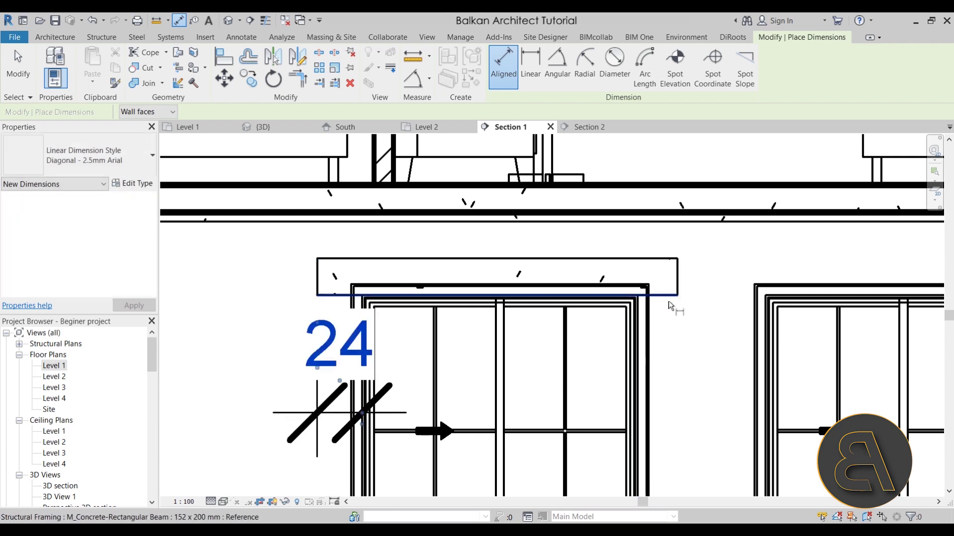
{"action": "left_click", "coordinate": [639, 293]}
{"action": "left_click", "coordinate": [683, 287]}
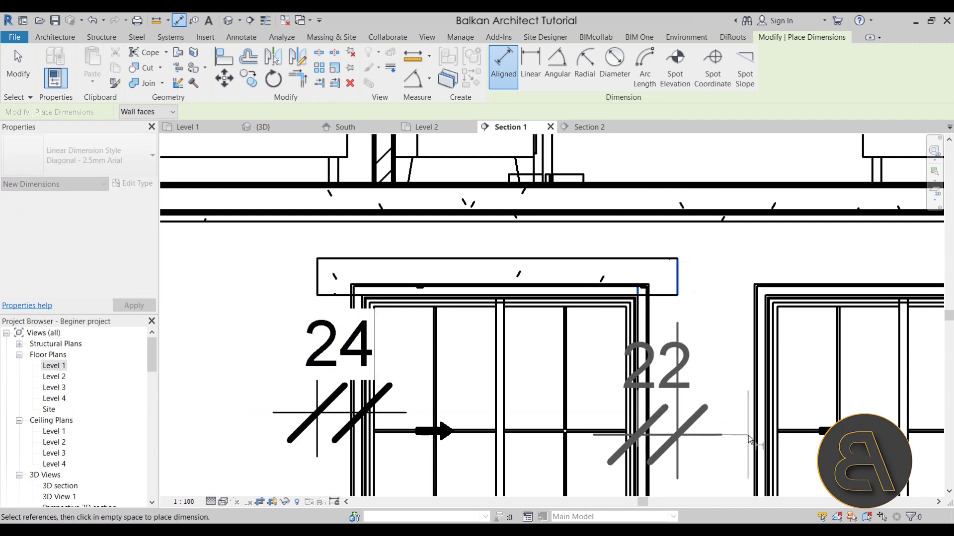
{"action": "left_click", "coordinate": [745, 413]}
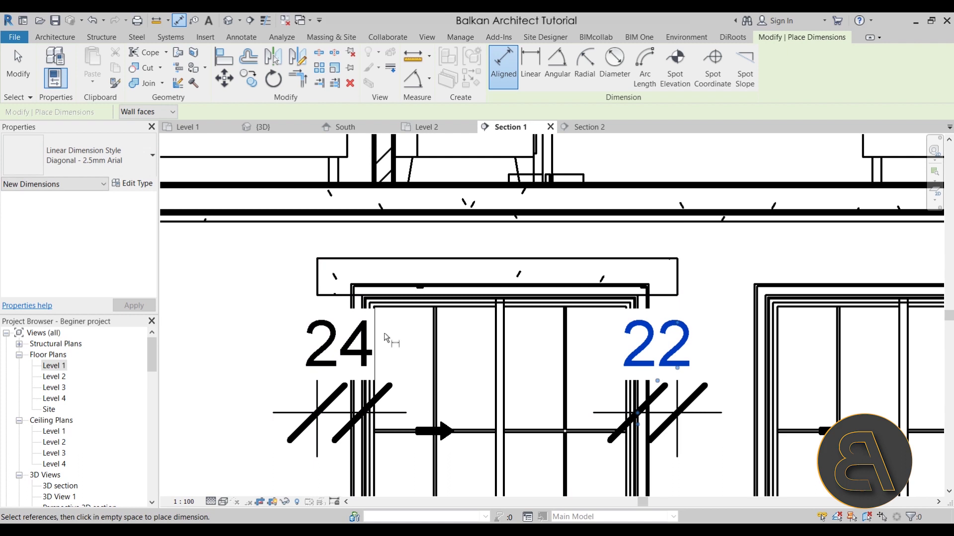
{"action": "key", "text": "Escape"}
{"action": "key", "text": "Escape"}
Step: Set the beam's overhang beyond the window opening to 30 cm at one end and stretch the other end to 30 cm
{"action": "left_click", "coordinate": [331, 298]}
{"action": "left_click", "coordinate": [339, 377]}
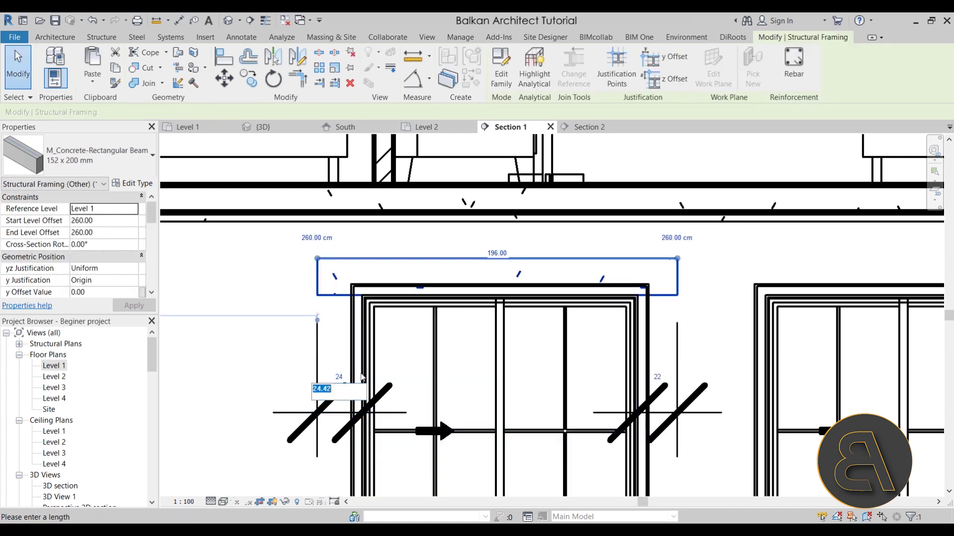
{"action": "type", "text": "30"}
{"action": "key", "text": "Return"}
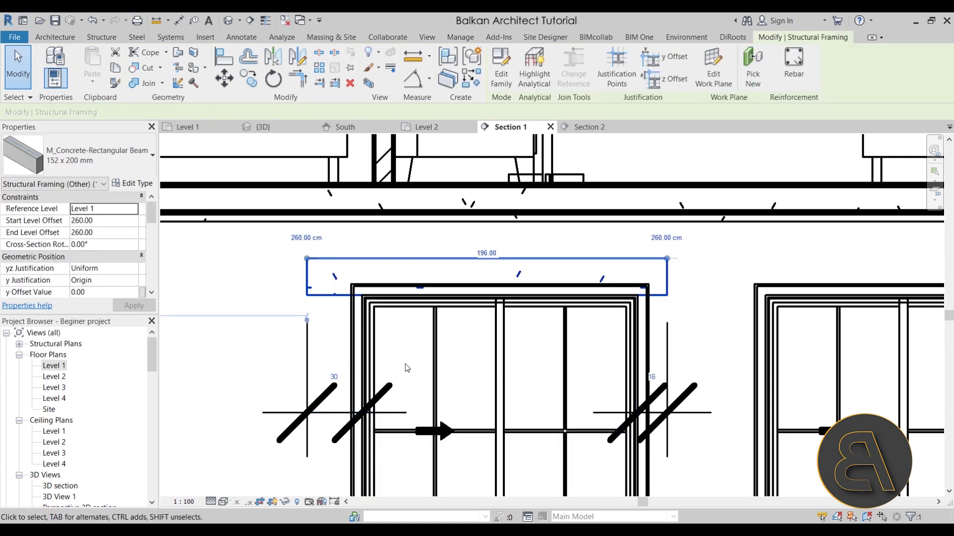
{"action": "left_click", "coordinate": [682, 320]}
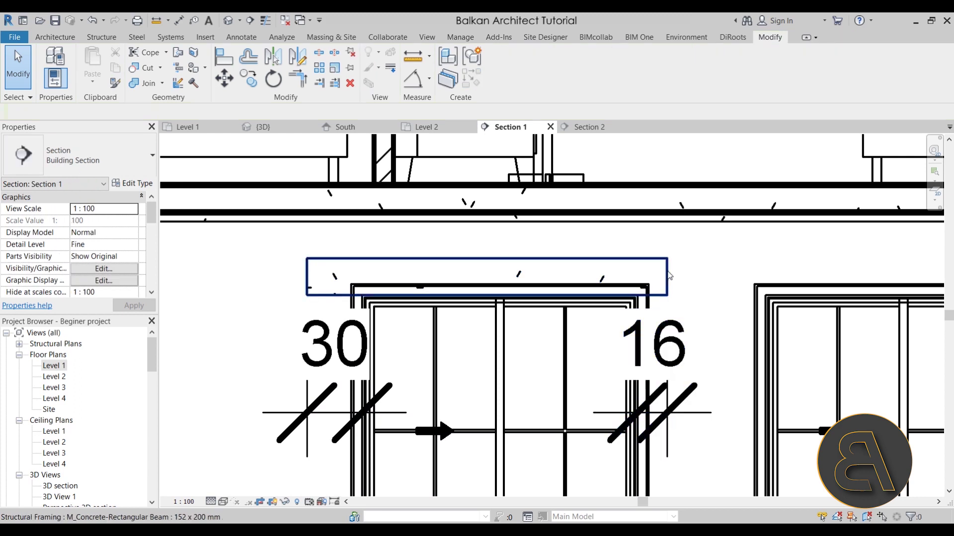
{"action": "left_click", "coordinate": [656, 259]}
{"action": "left_click_drag", "start_coordinate": [666, 258], "coordinate": [693, 259]}
Step: Delete the two overhang dimensions placed over the window in the section
{"action": "left_click", "coordinate": [663, 331]}
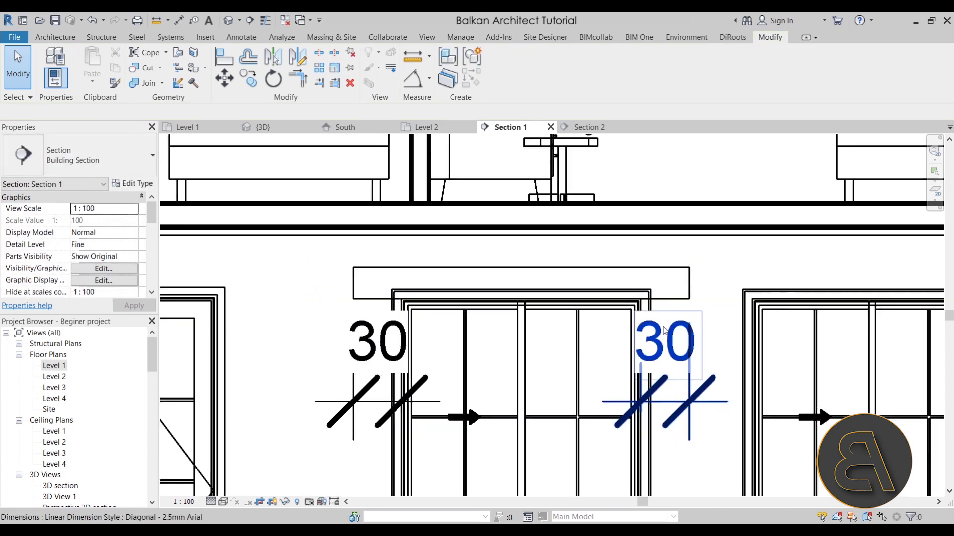
{"action": "key", "text": "Escape"}
{"action": "scroll", "coordinate": [664, 330], "scroll_direction": "down", "scroll_amount": 2}
{"action": "left_click", "coordinate": [444, 336]}
{"action": "key", "text": "Escape"}
{"action": "scroll", "coordinate": [623, 363], "scroll_direction": "up", "scroll_amount": 1}
{"action": "left_click", "coordinate": [661, 343]}
{"action": "left_click", "coordinate": [527, 318]}
{"action": "scroll", "coordinate": [464, 330], "scroll_direction": "down", "scroll_amount": 2}
{"action": "key", "text": "Escape"}
{"action": "scroll", "coordinate": [527, 323], "scroll_direction": "up", "scroll_amount": 1}
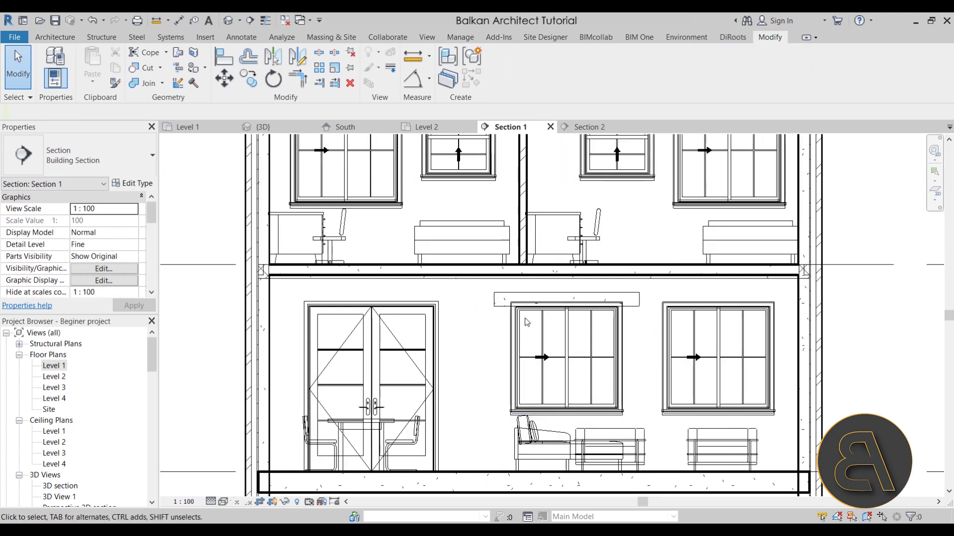
Step: Copy the beam over to the neighbouring ground-floor window, using the windows' centre mullions as start and end points
{"action": "left_click", "coordinate": [522, 299]}
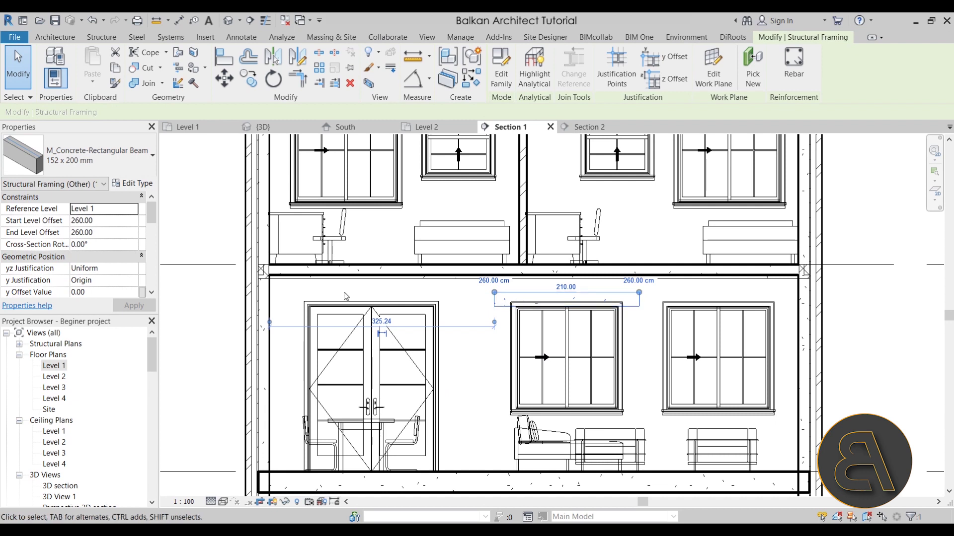
{"action": "middle_click_drag", "start_coordinate": [615, 319], "coordinate": [481, 295]}
{"action": "scroll", "coordinate": [400, 308], "scroll_direction": "up", "scroll_amount": 1}
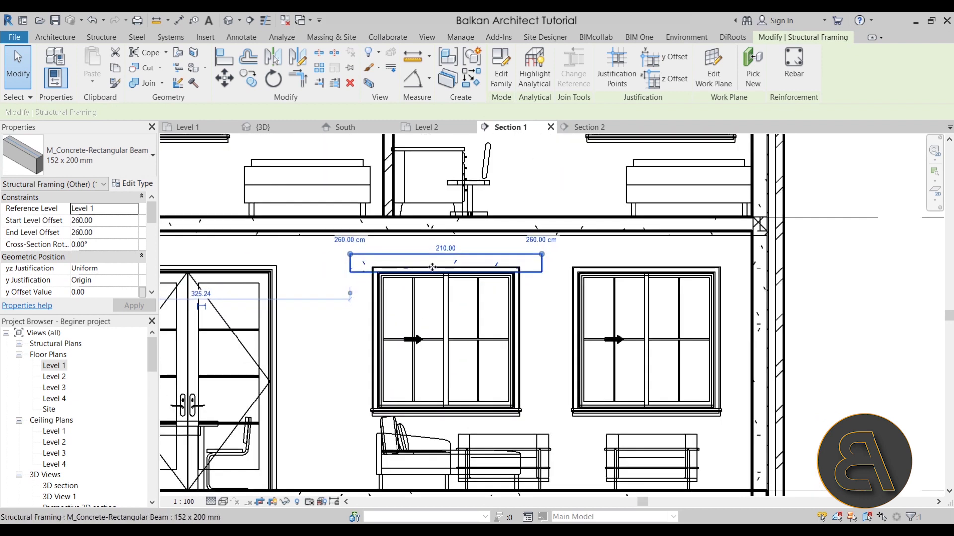
{"action": "key", "text": "c"}
{"action": "key", "text": "c"}
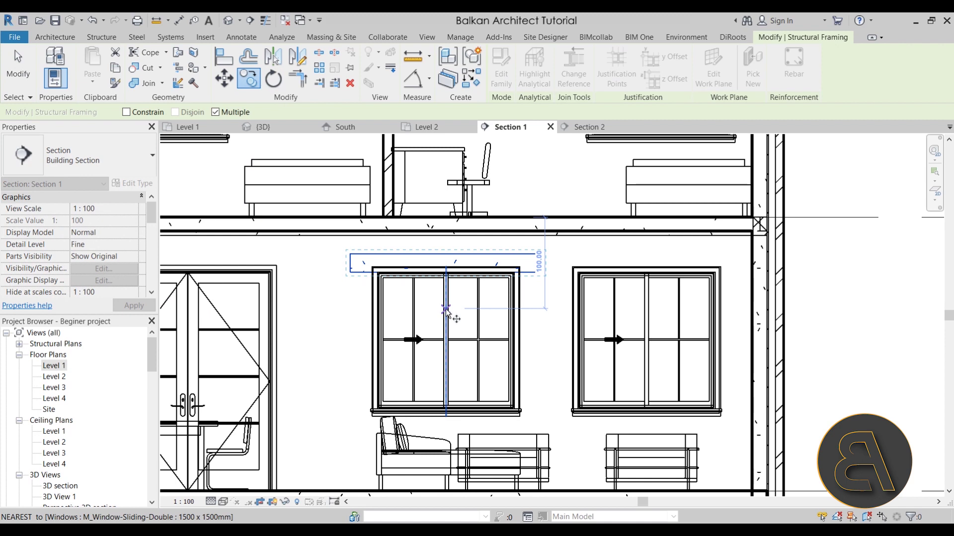
{"action": "left_click", "coordinate": [446, 309]}
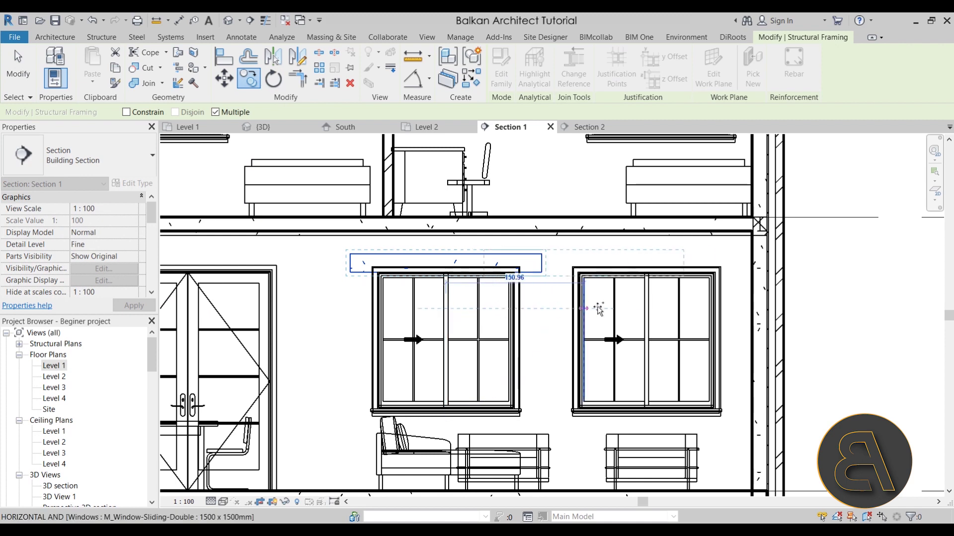
{"action": "left_click", "coordinate": [647, 308]}
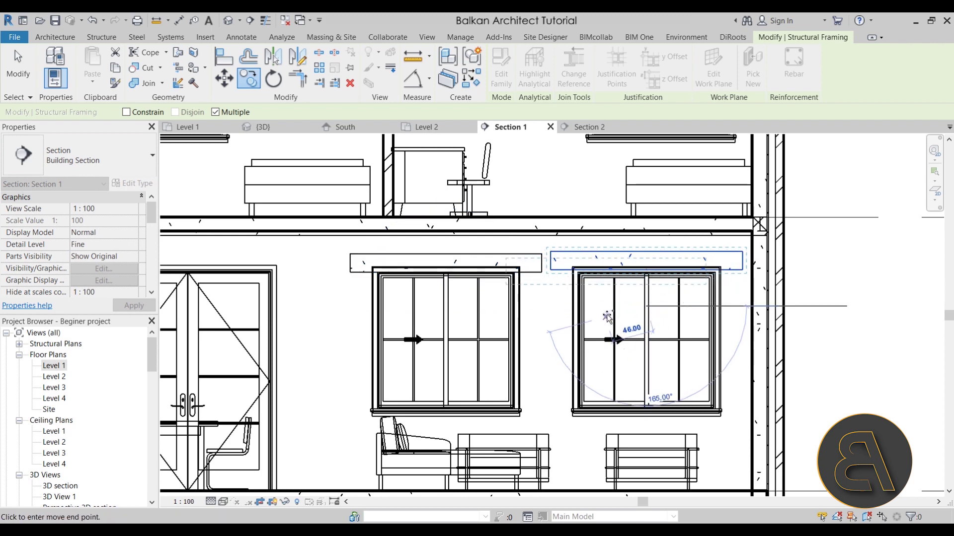
{"action": "scroll", "coordinate": [705, 288], "scroll_direction": "up", "scroll_amount": 4}
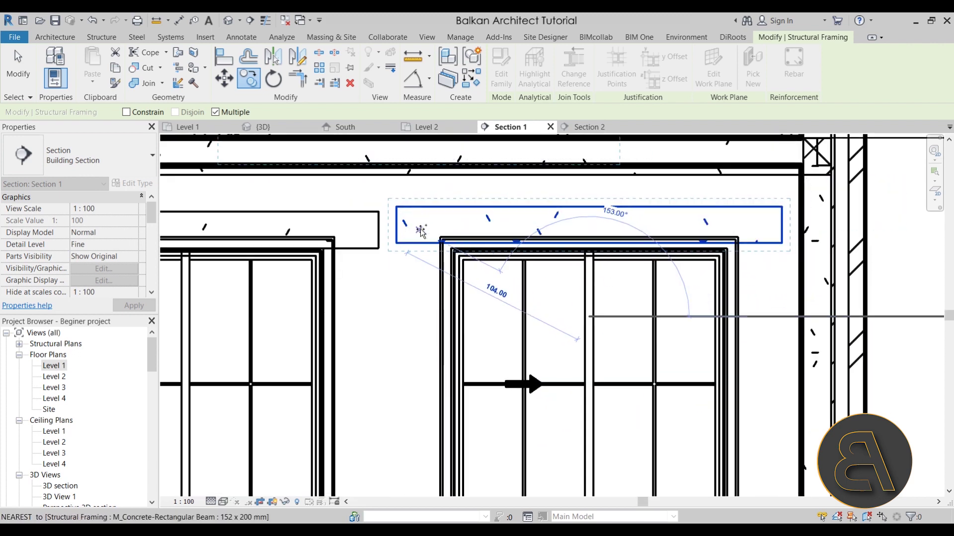
{"action": "key", "text": "Escape"}
{"action": "key", "text": "Escape"}
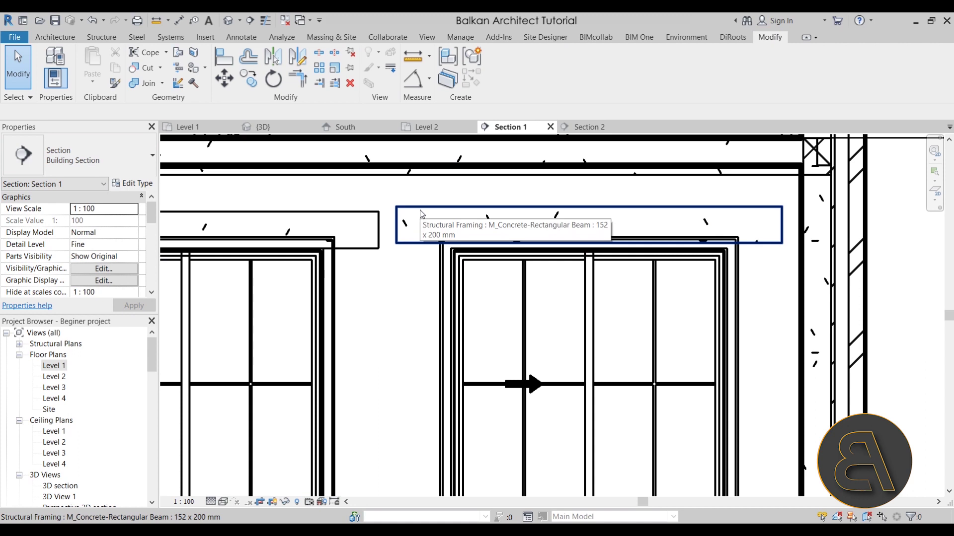
Step: Align the top edge of the copied beam with the top edge of the original beam
{"action": "left_click", "coordinate": [224, 57]}
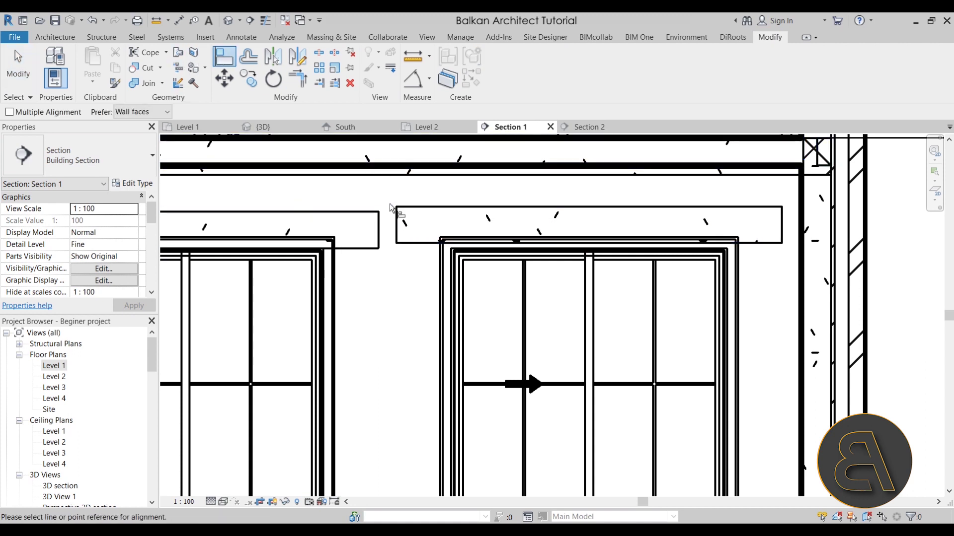
{"action": "left_click", "coordinate": [365, 212]}
{"action": "left_click", "coordinate": [440, 208]}
{"action": "key", "text": "Escape"}
{"action": "key", "text": "Escape"}
{"action": "scroll", "coordinate": [680, 292], "scroll_direction": "down", "scroll_amount": 4}
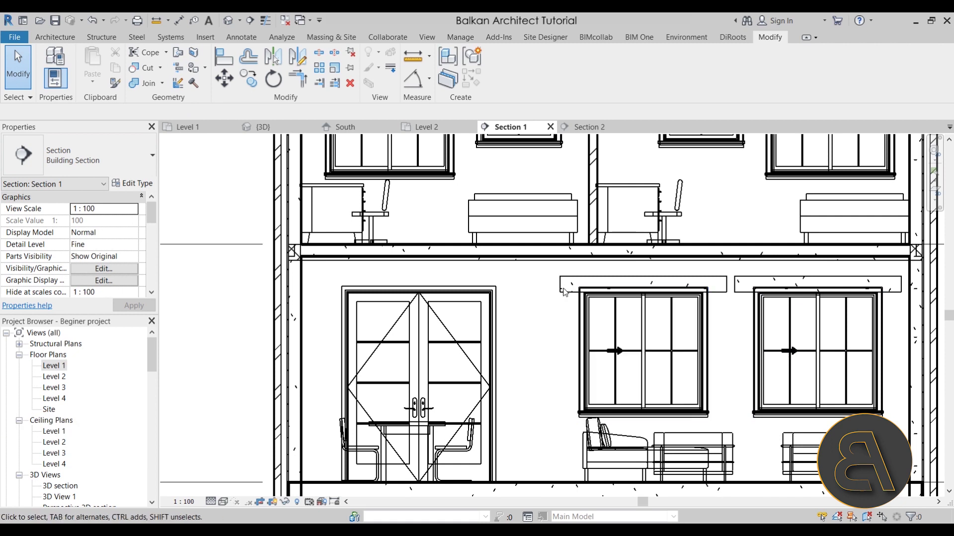
Step: Join the copied beam over the second window with the exterior wall
{"action": "middle_click_drag", "start_coordinate": [695, 318], "coordinate": [479, 288]}
{"action": "left_click", "coordinate": [158, 84]}
{"action": "left_click", "coordinate": [537, 262]}
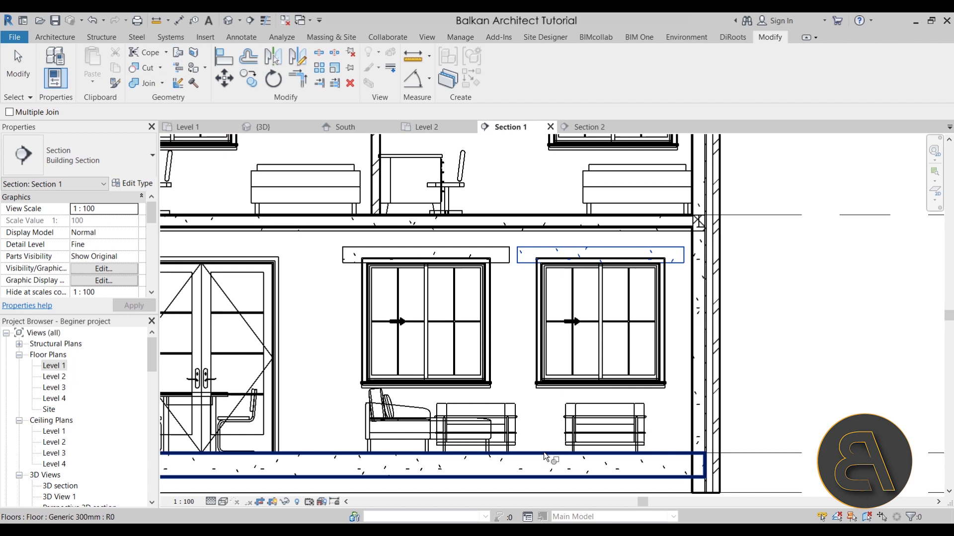
{"action": "left_click", "coordinate": [690, 425]}
{"action": "key", "text": "Escape"}
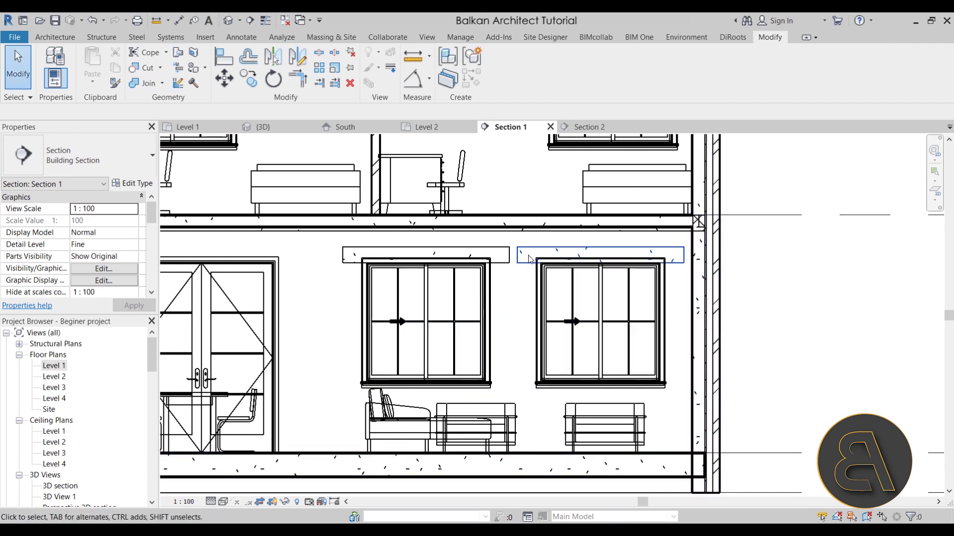
Step: Check the section overview, and examine the brick facade around the two ground-floor windows in the 3D view
{"action": "scroll", "coordinate": [649, 252], "scroll_direction": "down", "scroll_amount": 3}
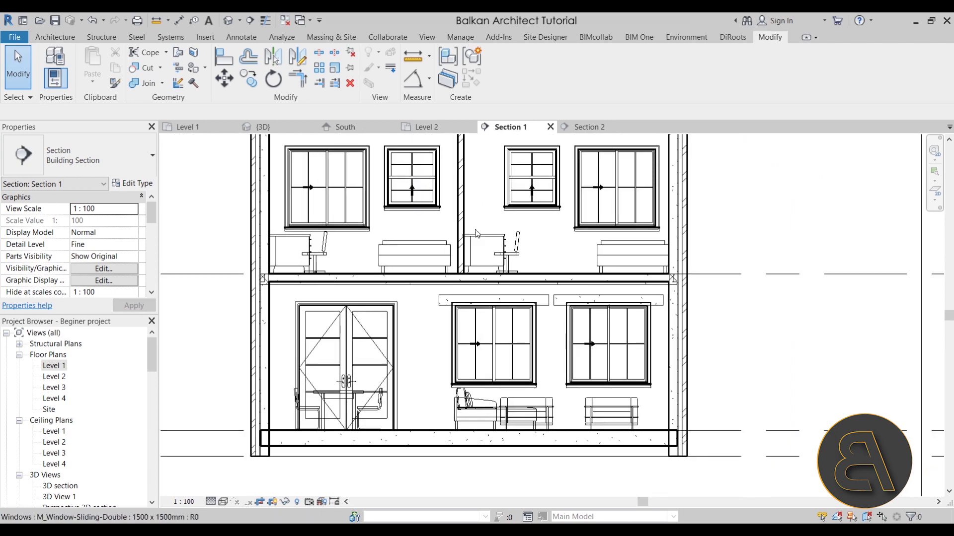
{"action": "left_click", "coordinate": [258, 127]}
{"action": "middle_click_drag", "start_coordinate": [454, 219], "coordinate": [439, 400], "text": "shift"}
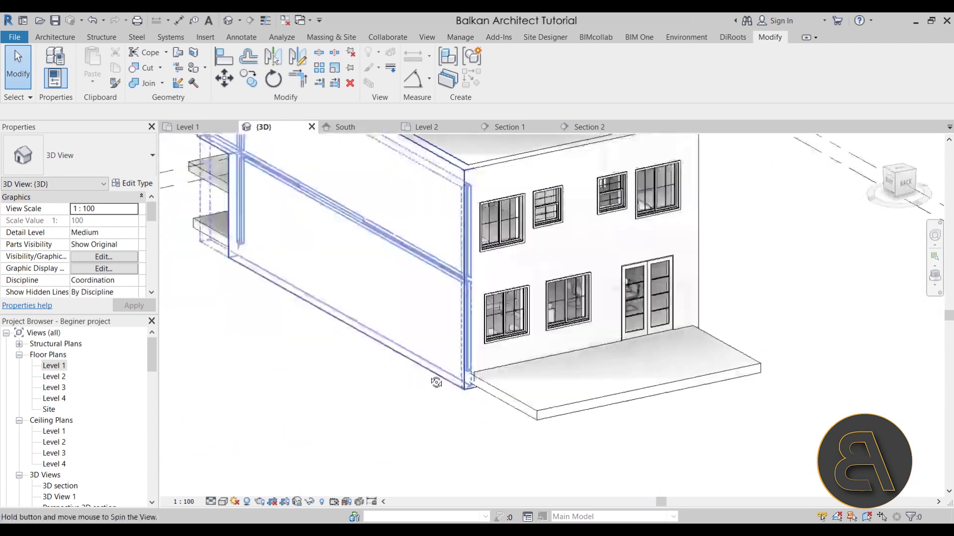
{"action": "scroll", "coordinate": [536, 293], "scroll_direction": "up", "scroll_amount": 3}
{"action": "scroll", "coordinate": [535, 293], "scroll_direction": "up", "scroll_amount": 1}
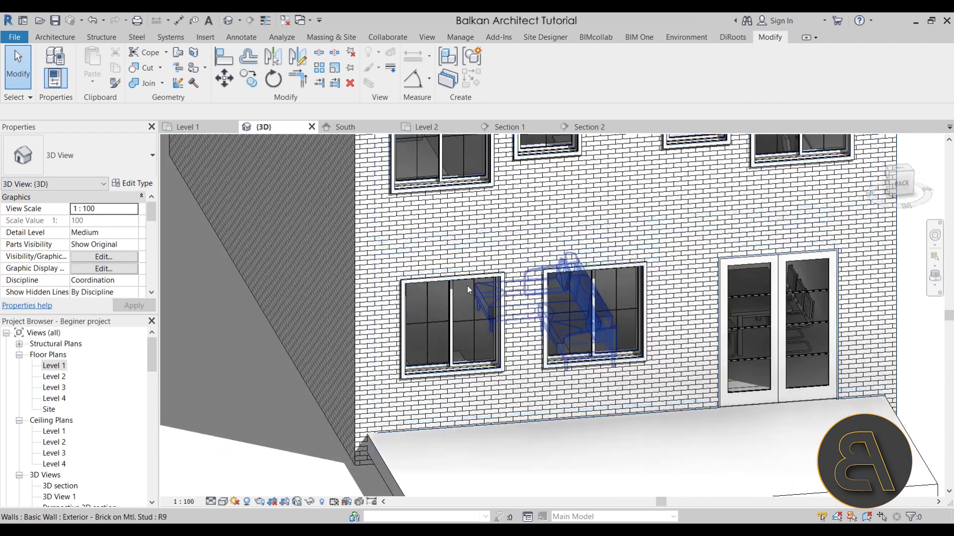
{"action": "scroll", "coordinate": [444, 270], "scroll_direction": "down", "scroll_amount": 5}
{"action": "middle_click_drag", "start_coordinate": [492, 317], "coordinate": [591, 348], "text": "shift"}
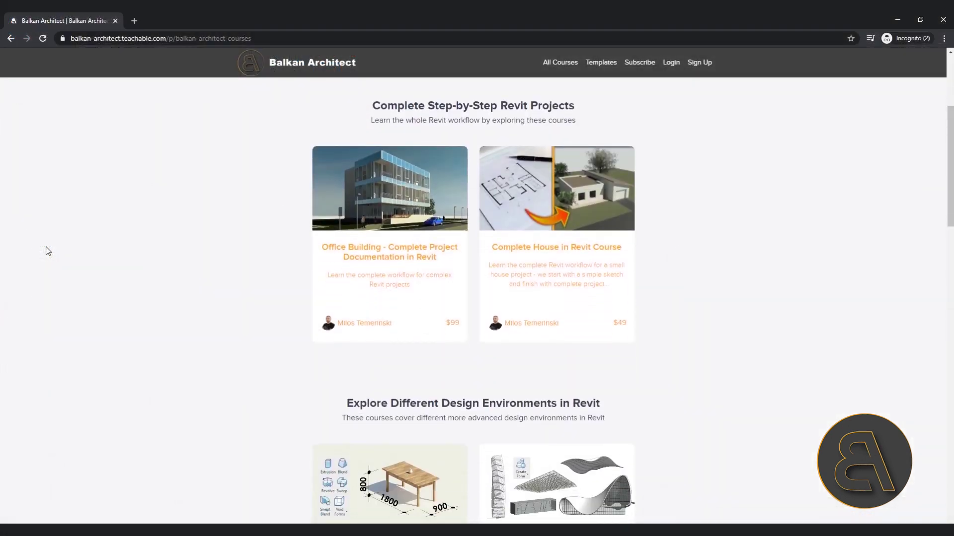
Step: Switch to the web browser and look through the listed Revit courses on the Balkan Architect page
{"action": "scroll", "coordinate": [46, 249], "scroll_direction": "down", "scroll_amount": 1}
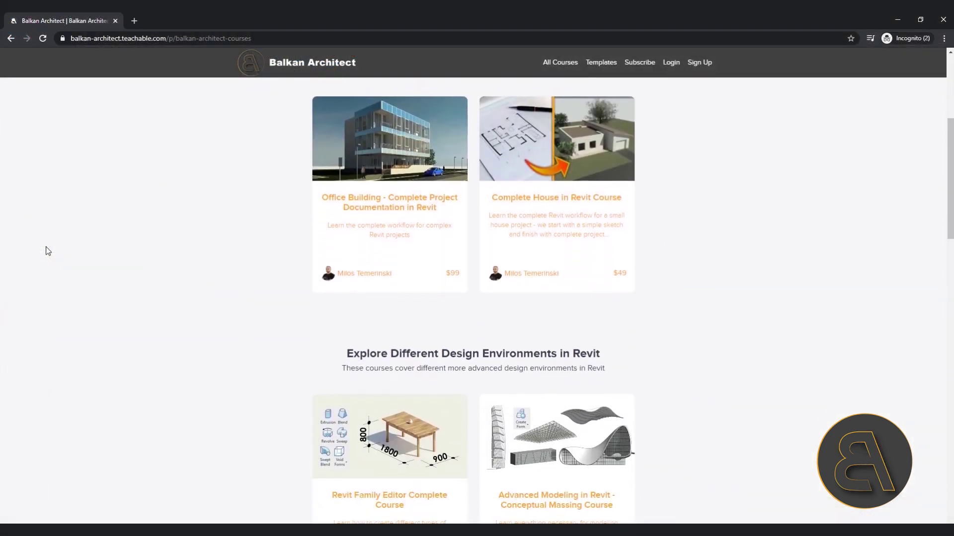
{"action": "scroll", "coordinate": [46, 250], "scroll_direction": "down", "scroll_amount": 10}
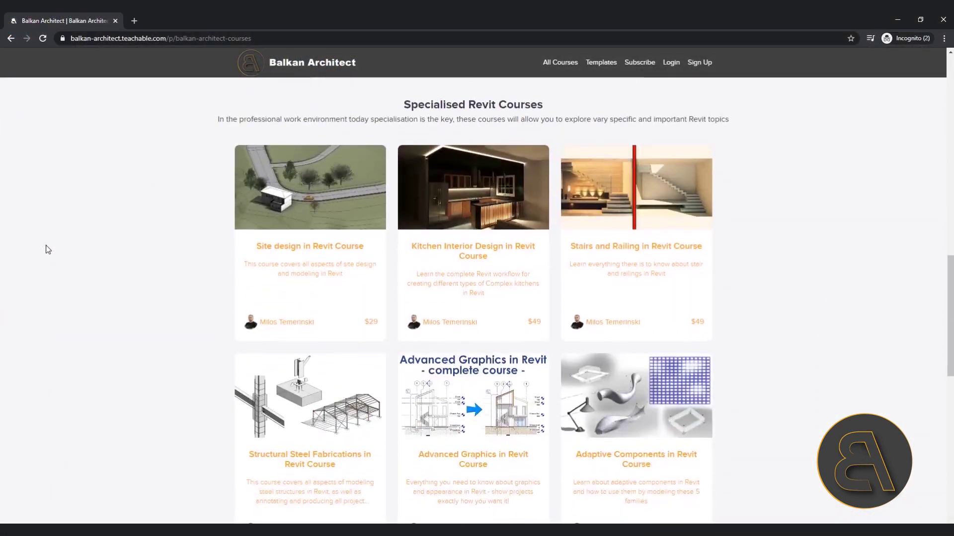
{"action": "scroll", "coordinate": [46, 250], "scroll_direction": "down", "scroll_amount": 5}
{"action": "scroll", "coordinate": [45, 250], "scroll_direction": "down", "scroll_amount": 3}
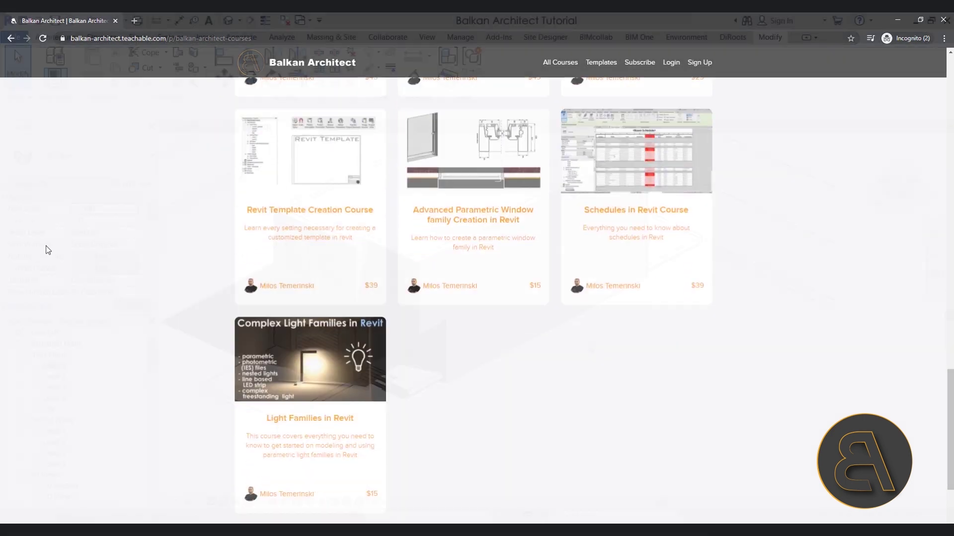